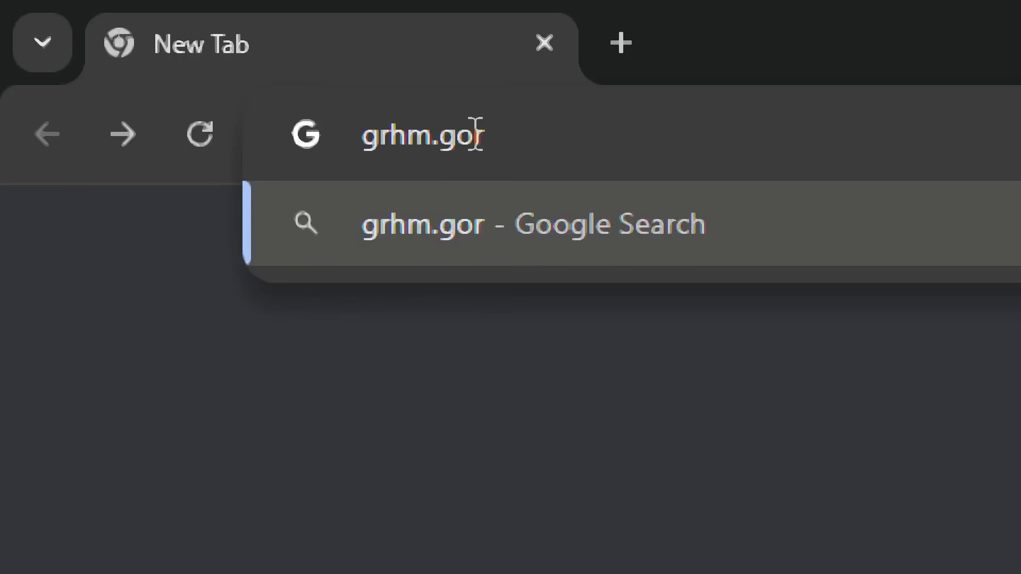
Step: Load grhm.gorontaloprov.go.id, decline the translation offer, and scroll through the landing page
type("ontalo")
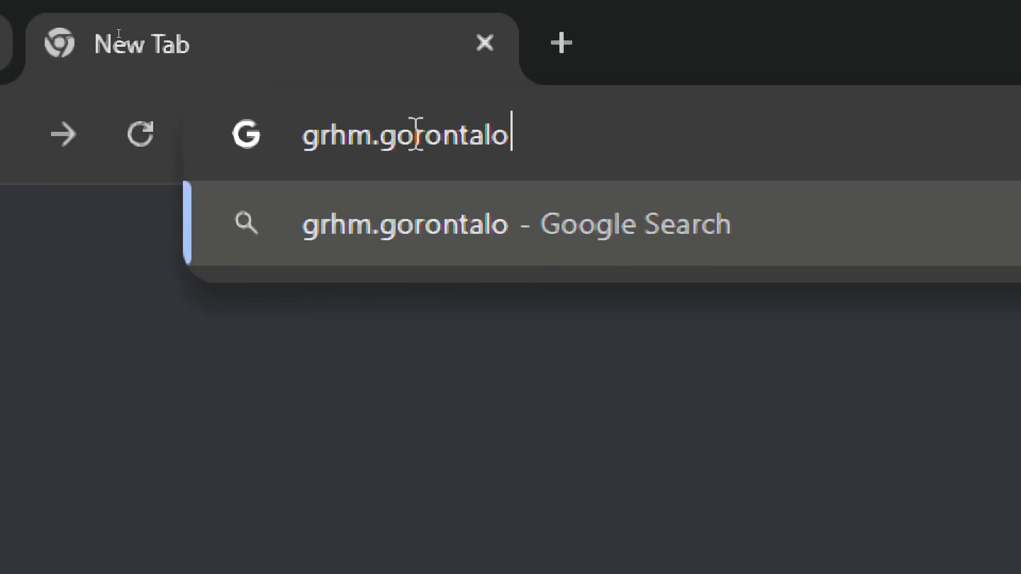
type("prov.go.")
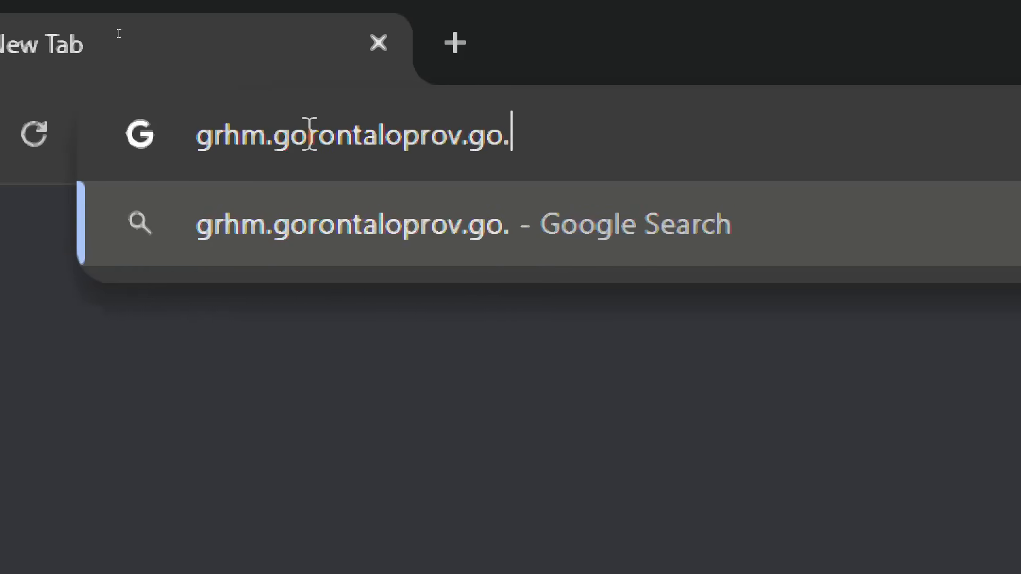
type("id")
key("Return")
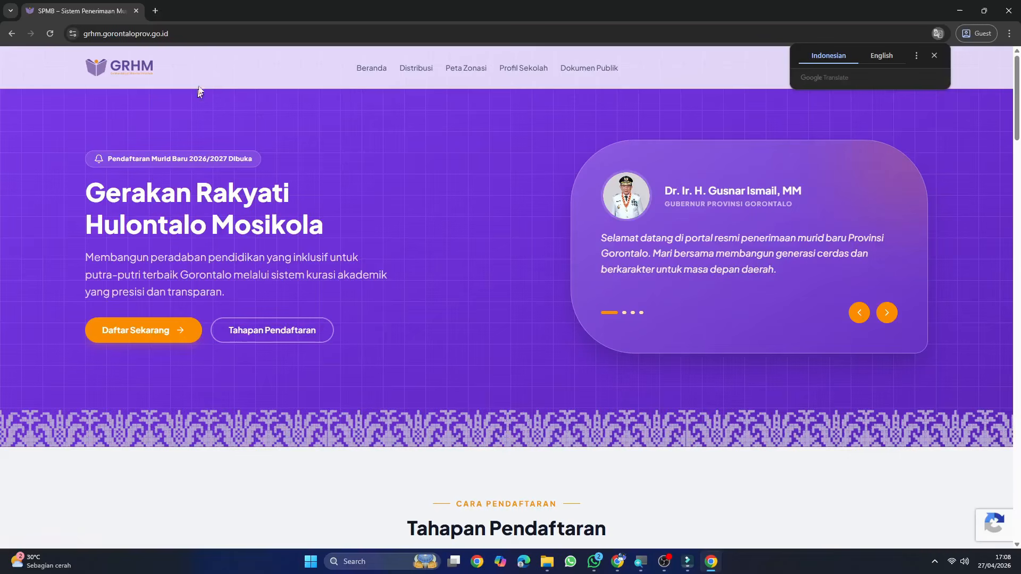
left_click(934, 56)
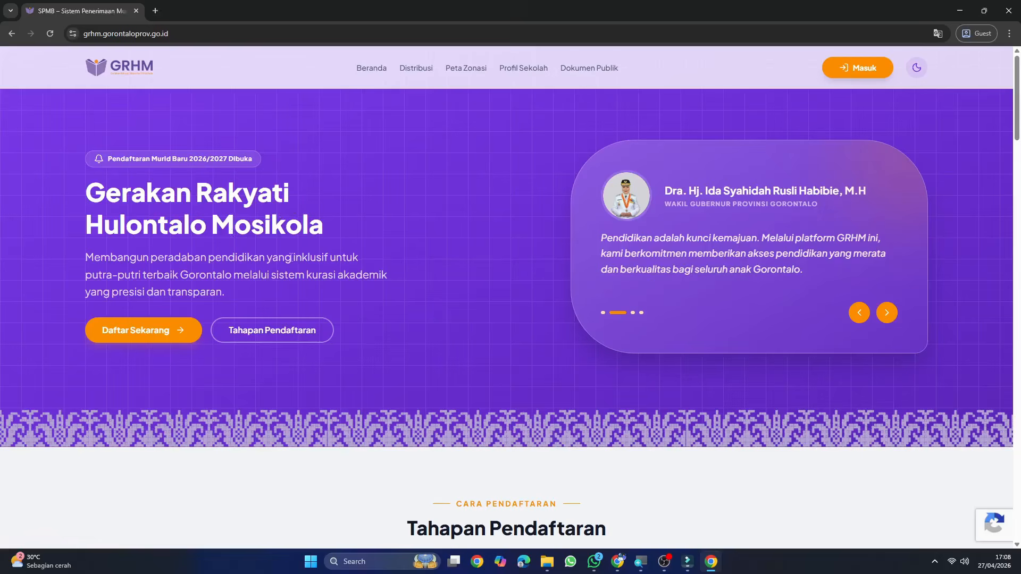
left_click_drag(1020, 104, 1020, 334)
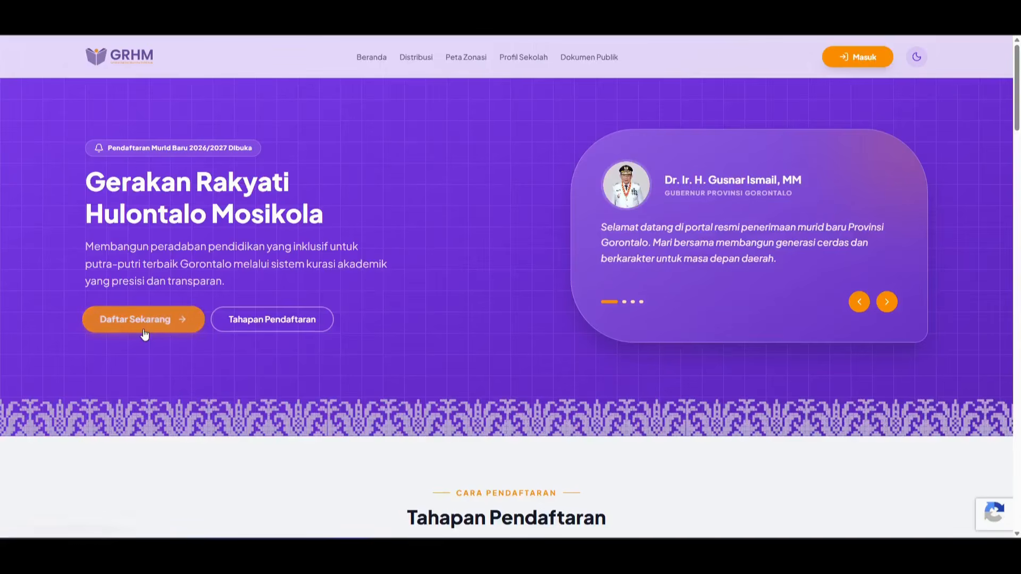
Step: Start account registration and enter the student's NISN and NIK
left_click(145, 333)
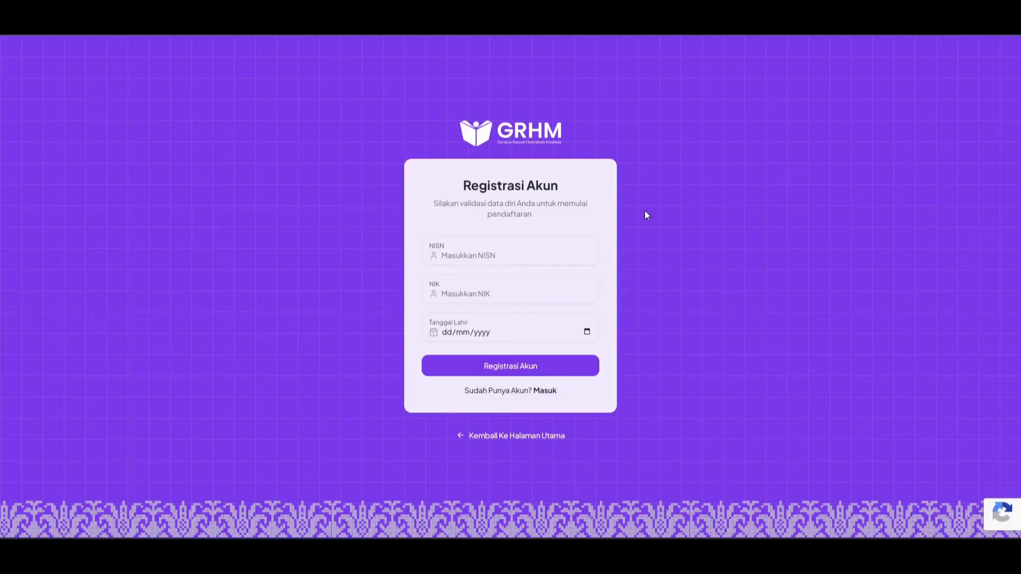
left_click(518, 258)
left_click(479, 292)
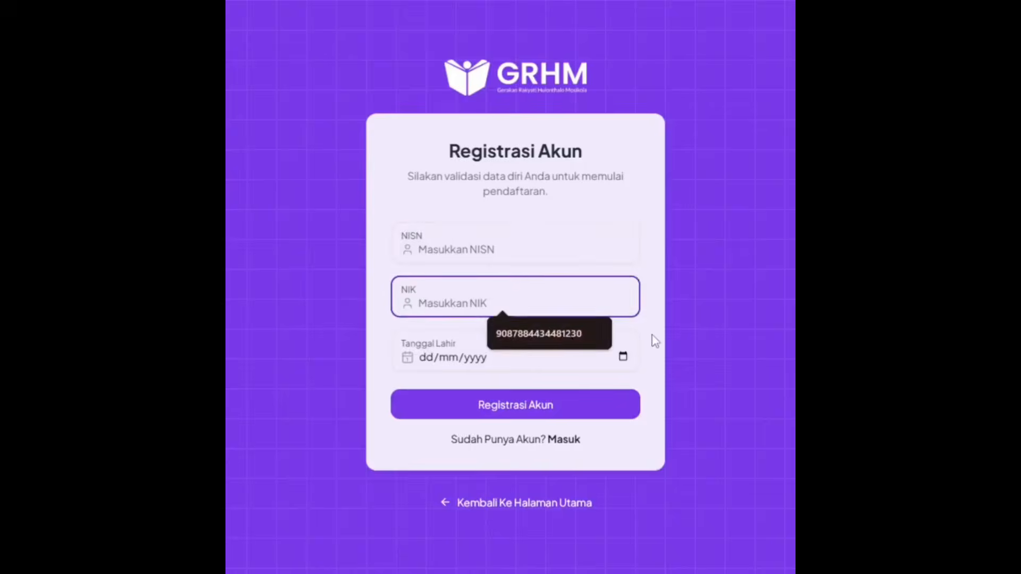
left_click(470, 254)
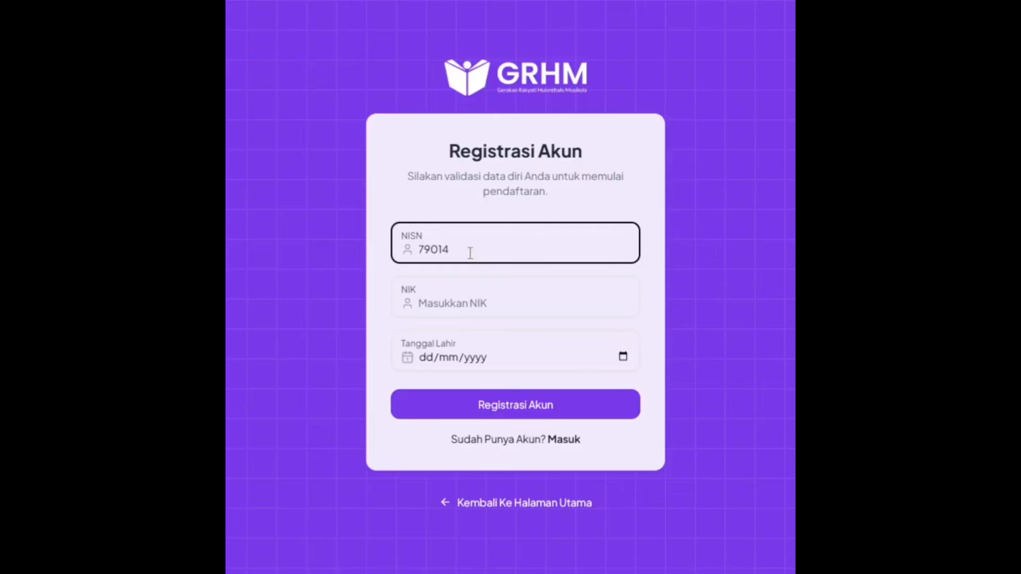
left_click(502, 314)
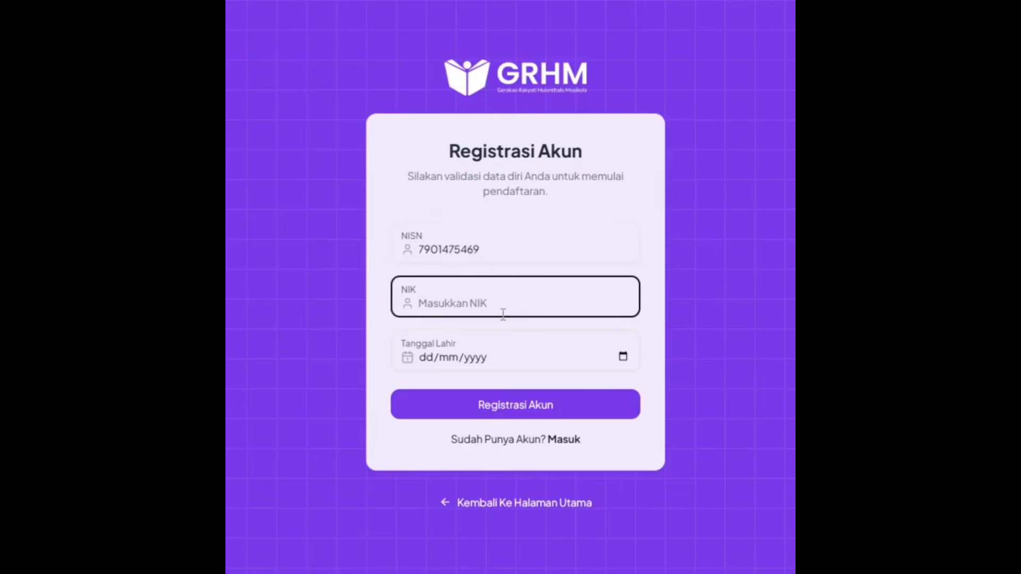
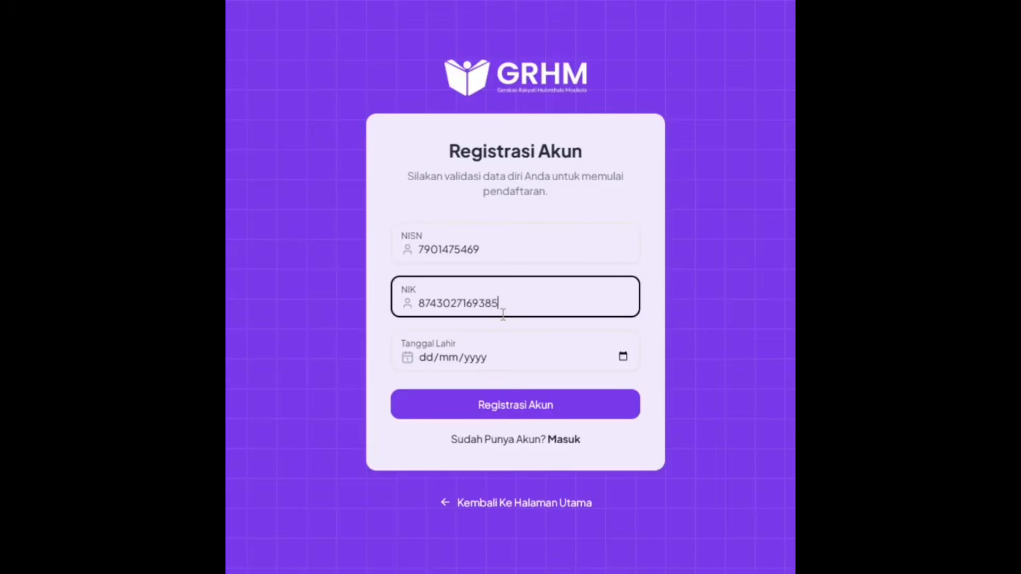
Step: Set the birth date in March 2010, submit, and remove the NIK's extra digit
left_click(622, 357)
left_click(446, 381)
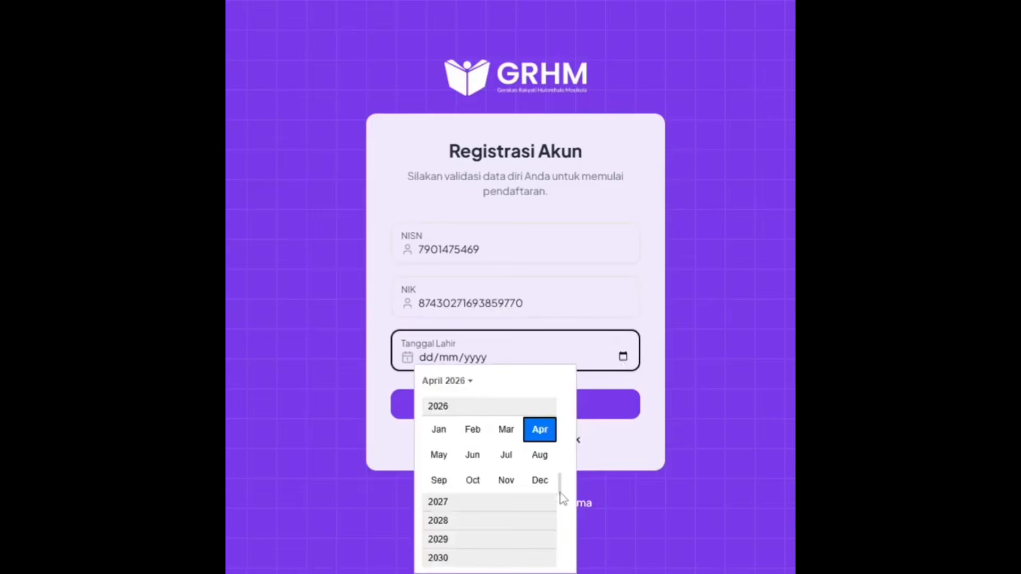
scroll(510, 475, "up", 10)
left_click(502, 485)
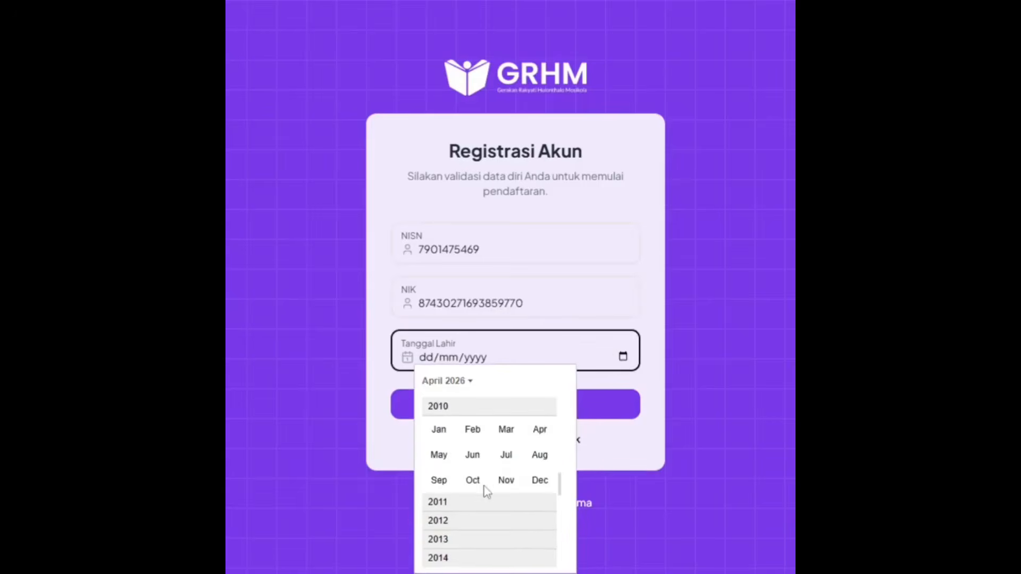
left_click(502, 428)
left_click(589, 416)
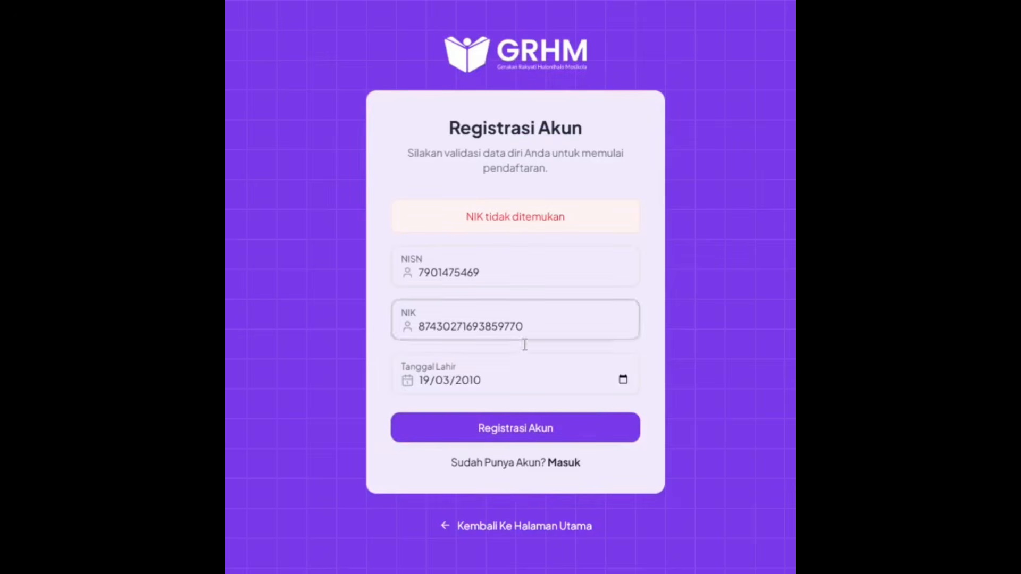
left_click(552, 330)
key("BackSpace")
Step: Resubmit the corrected details, select the matching Dapodik student, and register the account
key("Return")
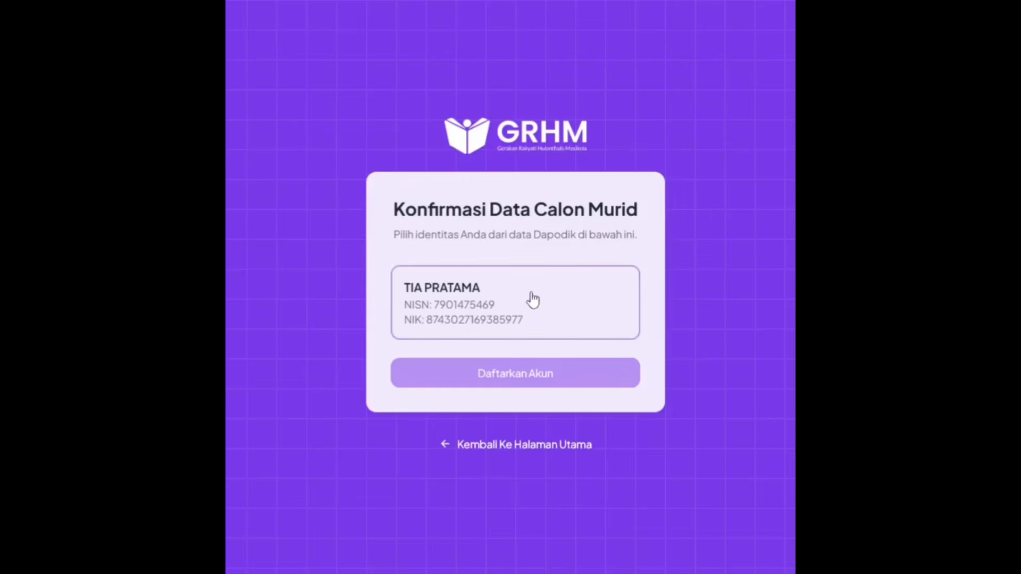
left_click(570, 296)
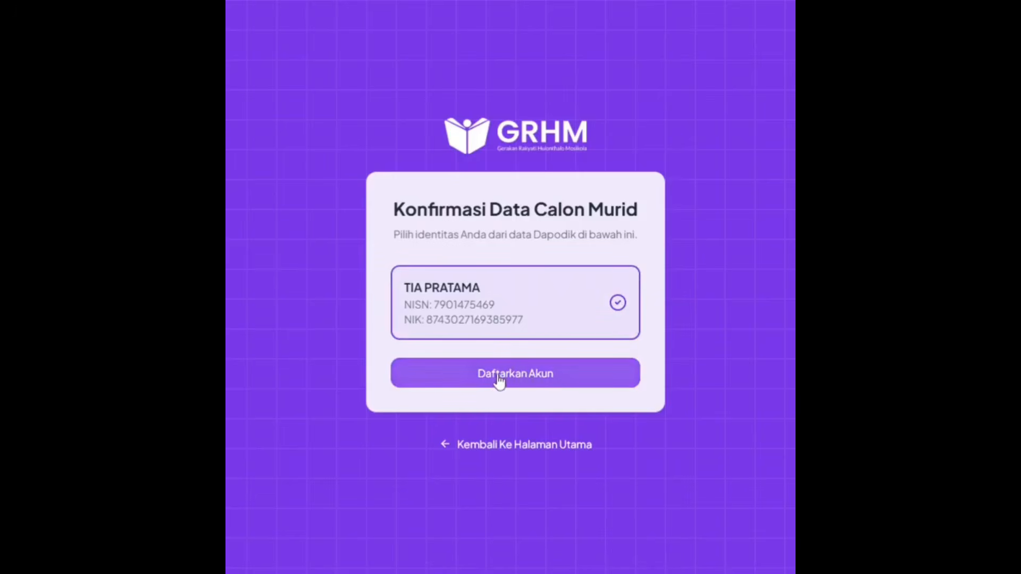
left_click(578, 376)
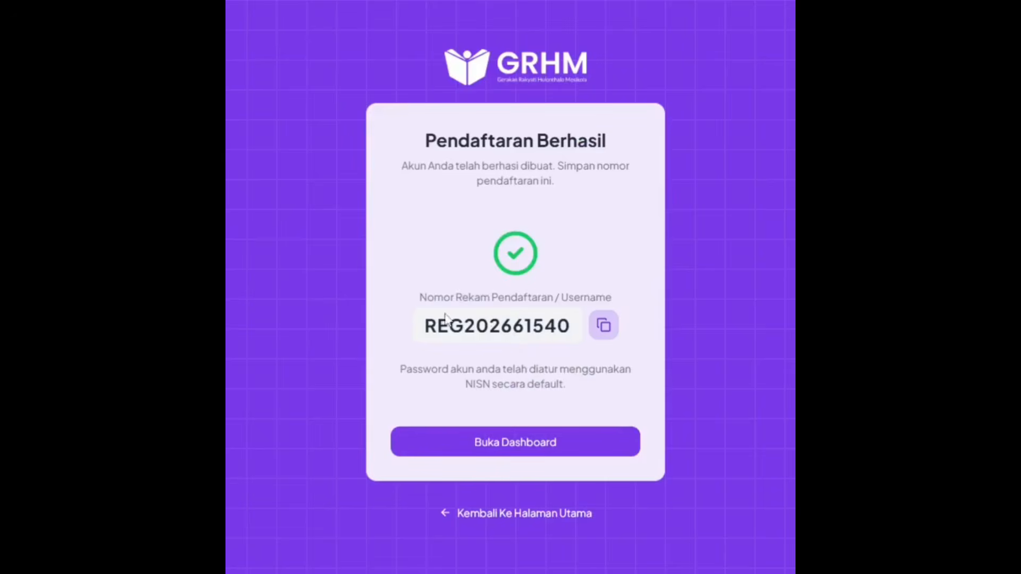
Step: Copy the newly issued registration number and go to the student dashboard
left_click_drag(426, 330, 581, 338)
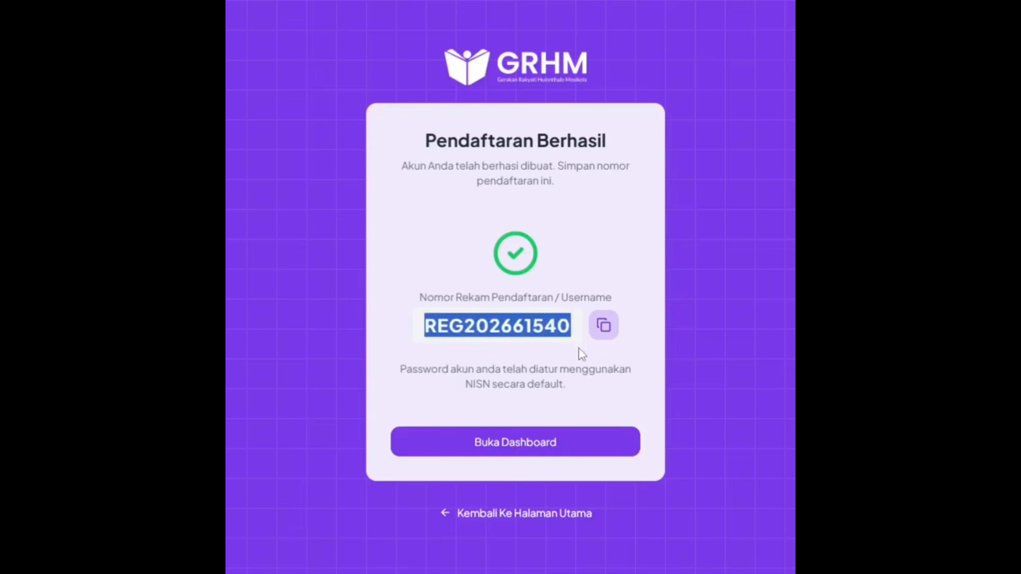
left_click(581, 355)
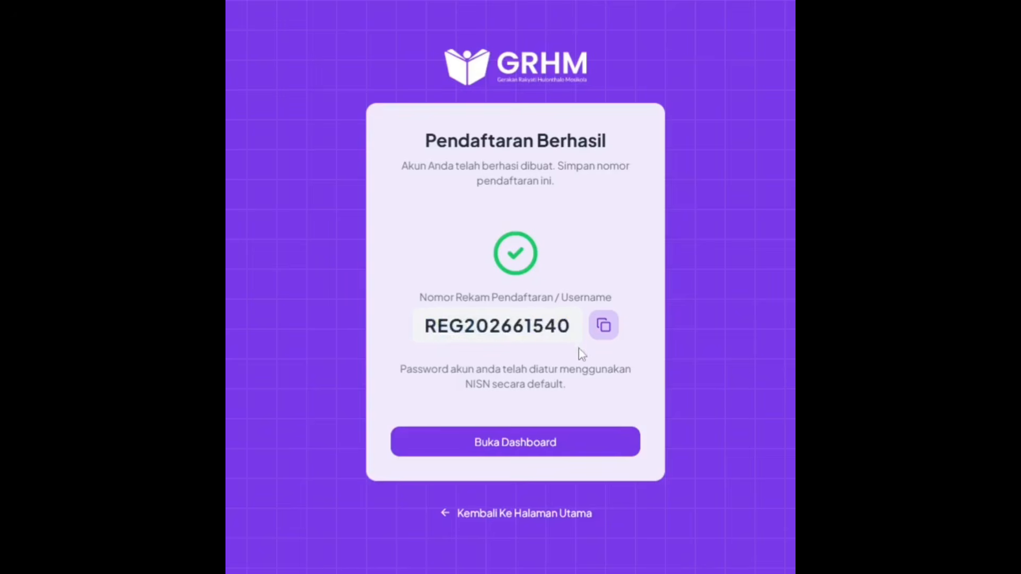
left_click(605, 327)
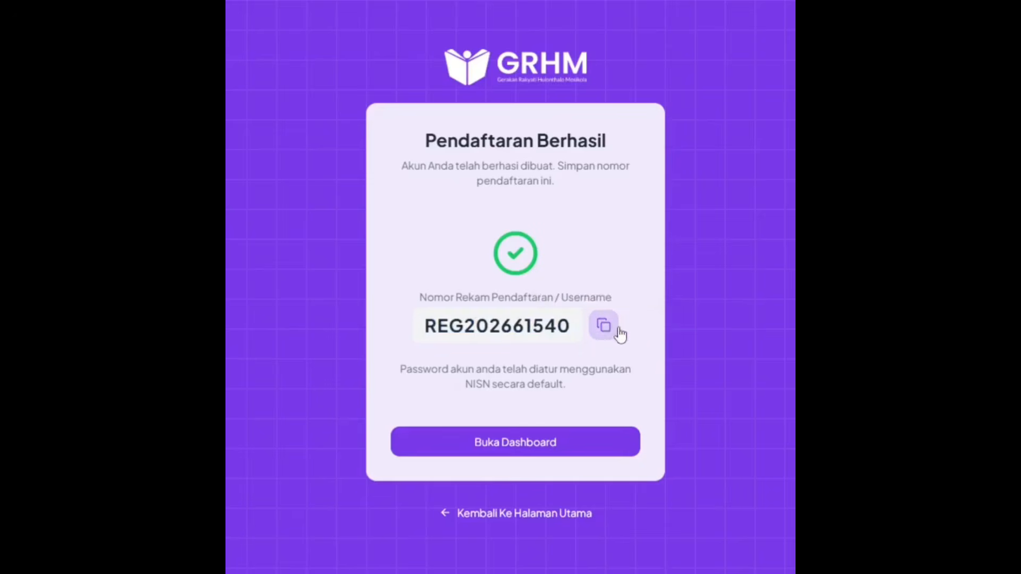
left_click(525, 448)
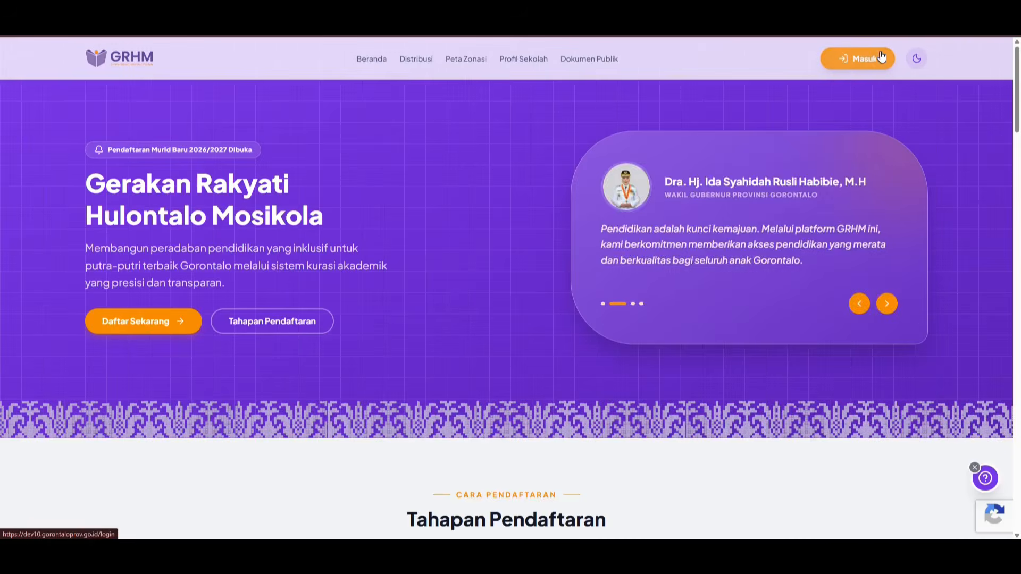
Step: Log in using the pasted registration number and the default password
left_click(803, 159)
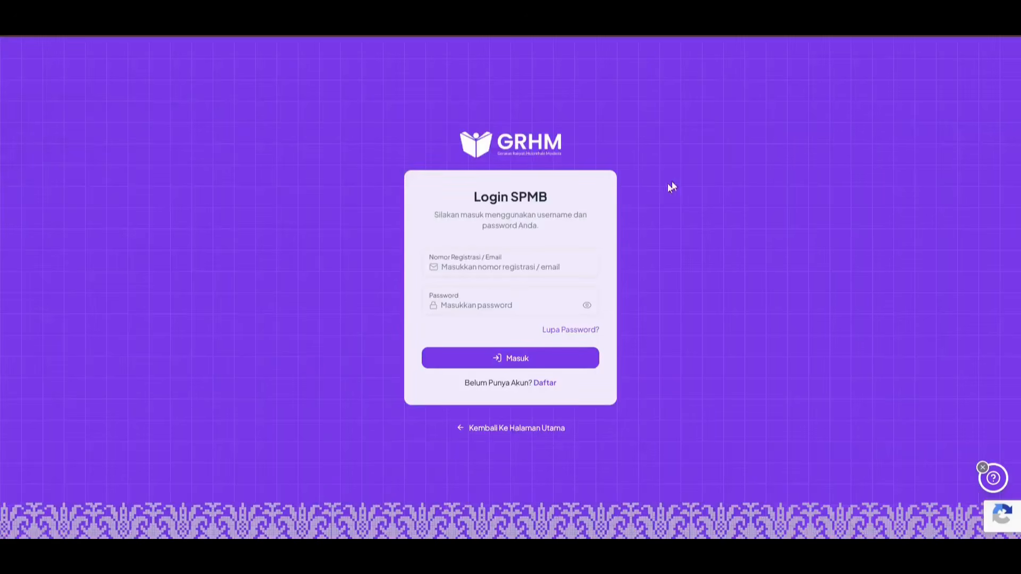
left_click(453, 267)
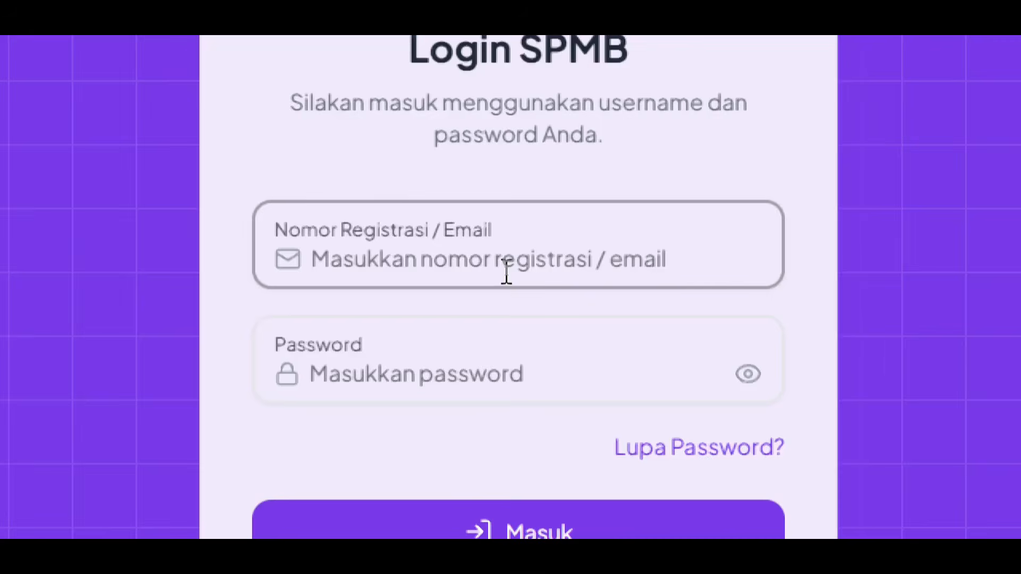
left_click(557, 262)
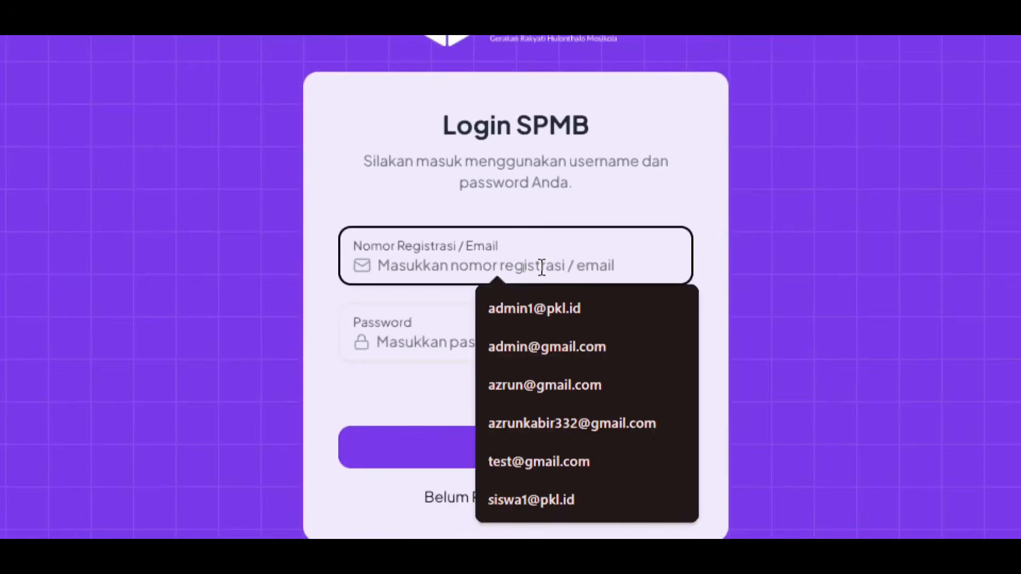
left_click(541, 267)
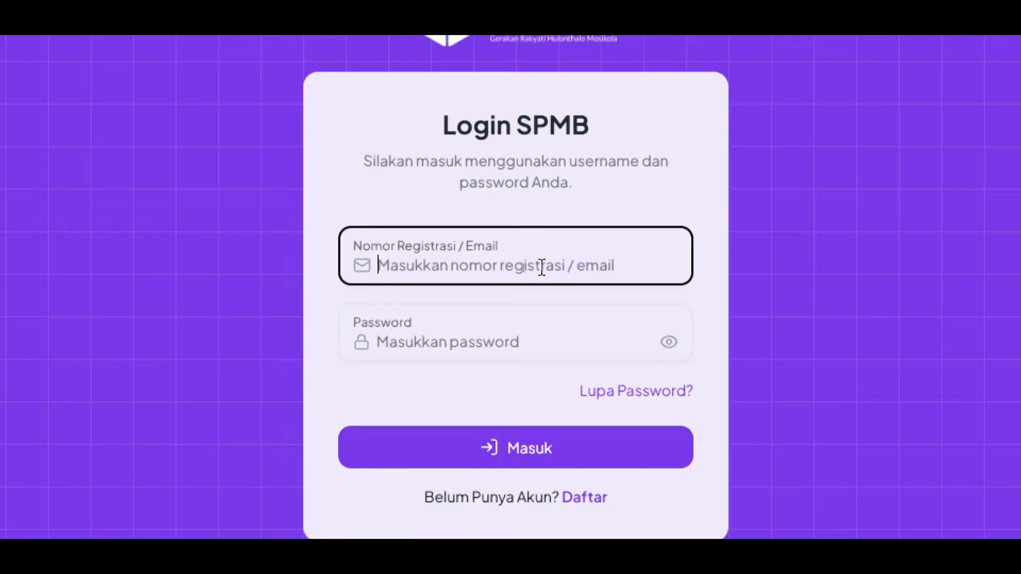
key("ctrl+v")
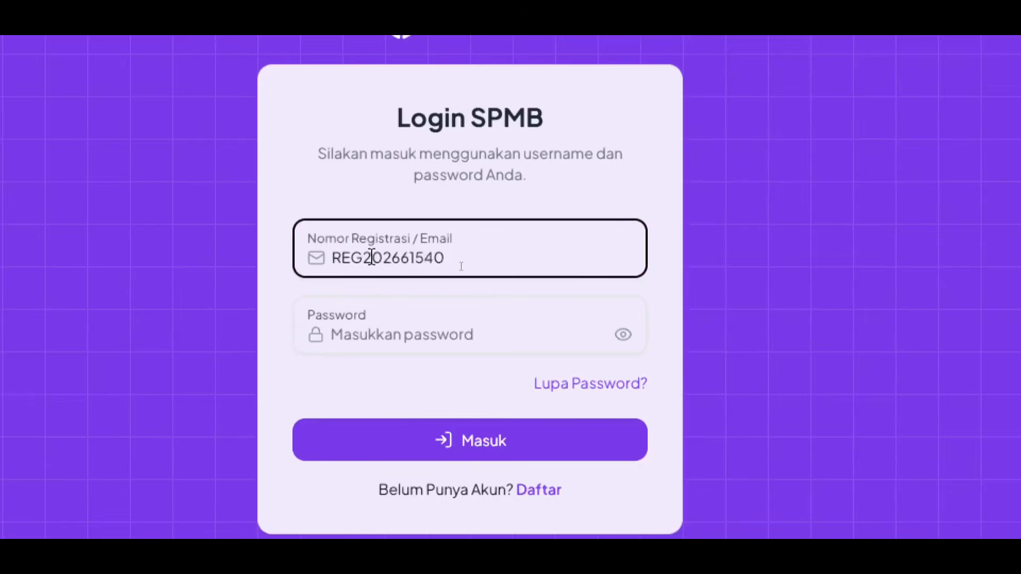
left_click(499, 341)
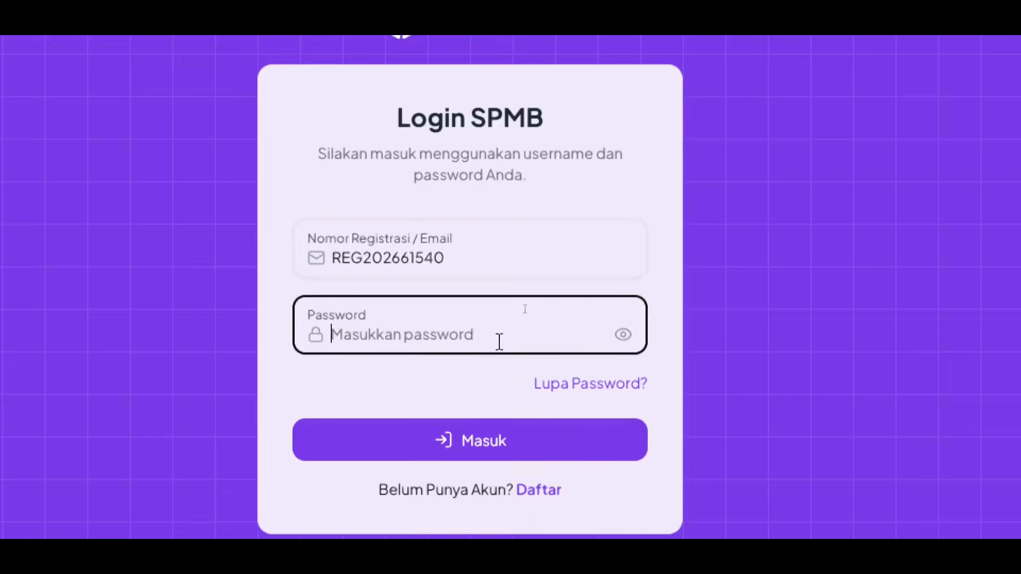
type("••••••••••")
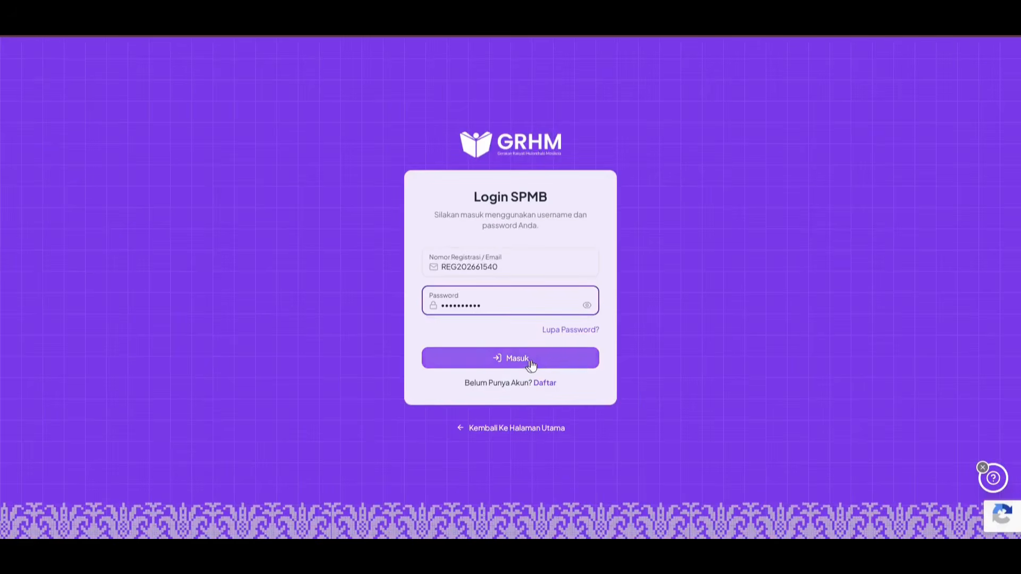
left_click(549, 360)
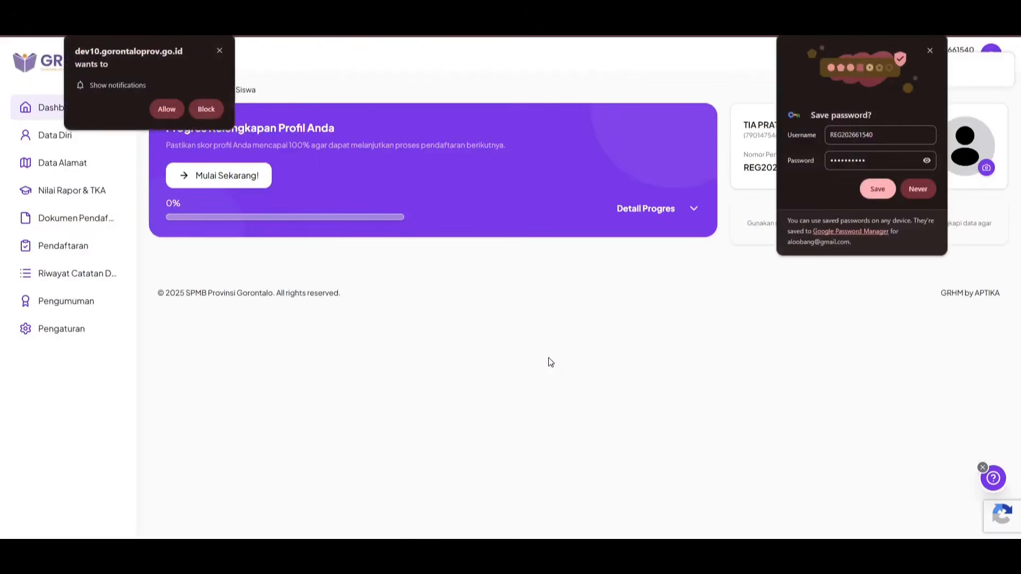
Step: Dismiss the notification permission request and Chrome's save-password prompt
left_click(219, 48)
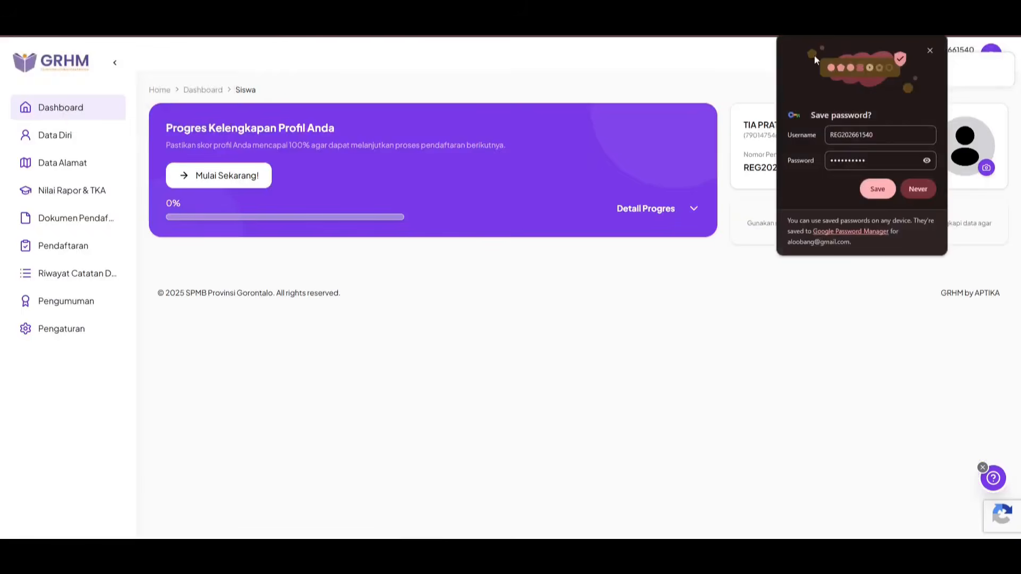
left_click(930, 51)
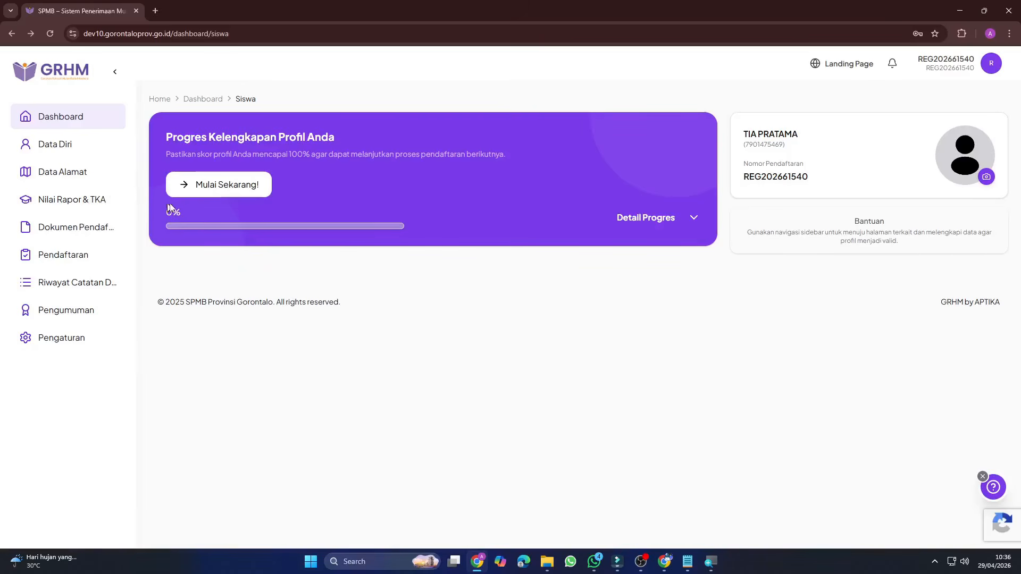
Step: In Data Diri, enter the 16-digit family card number and its issue date
left_click(259, 197)
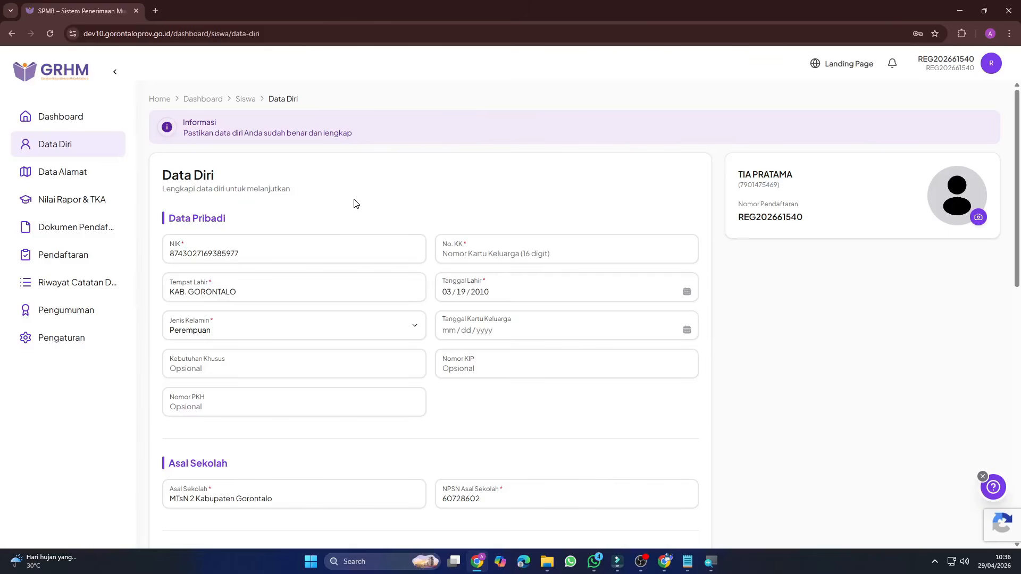
left_click(505, 254)
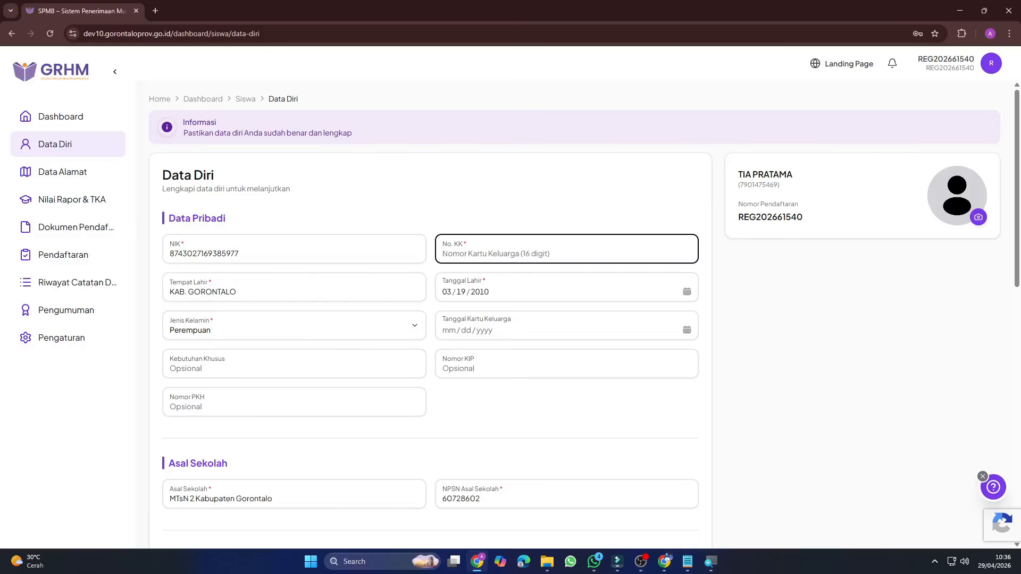
type("0123")
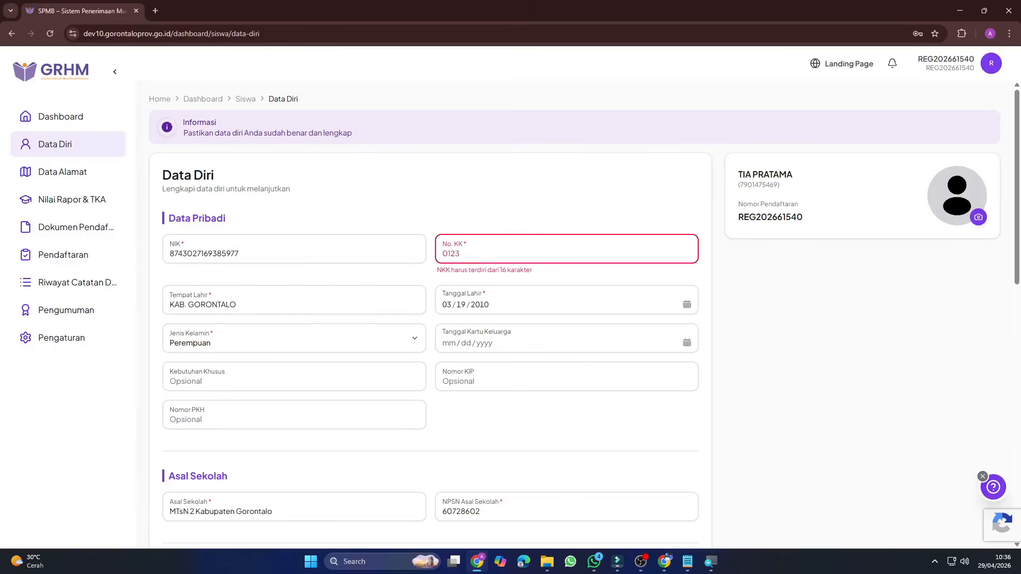
type("456789123456")
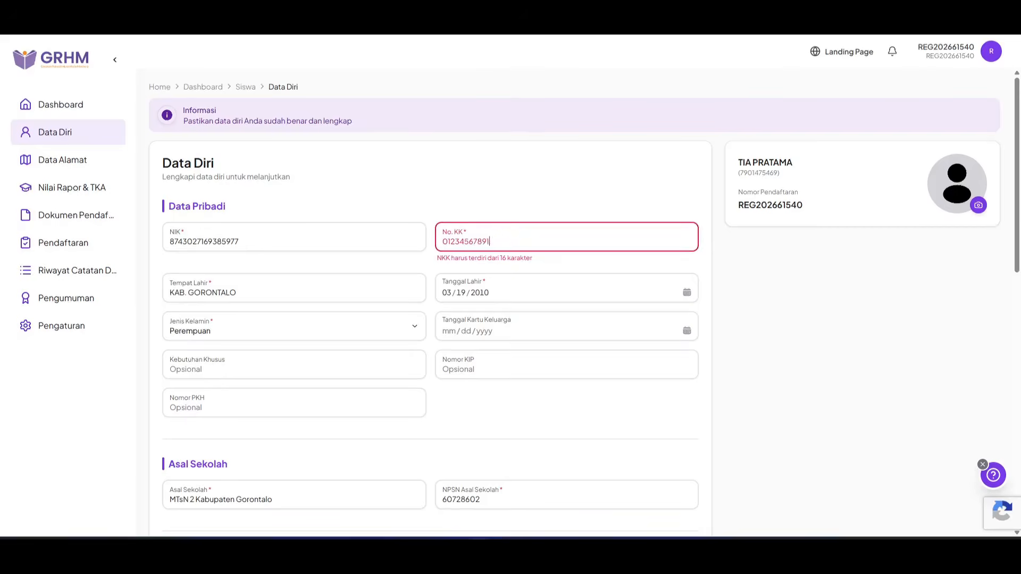
left_click(572, 340)
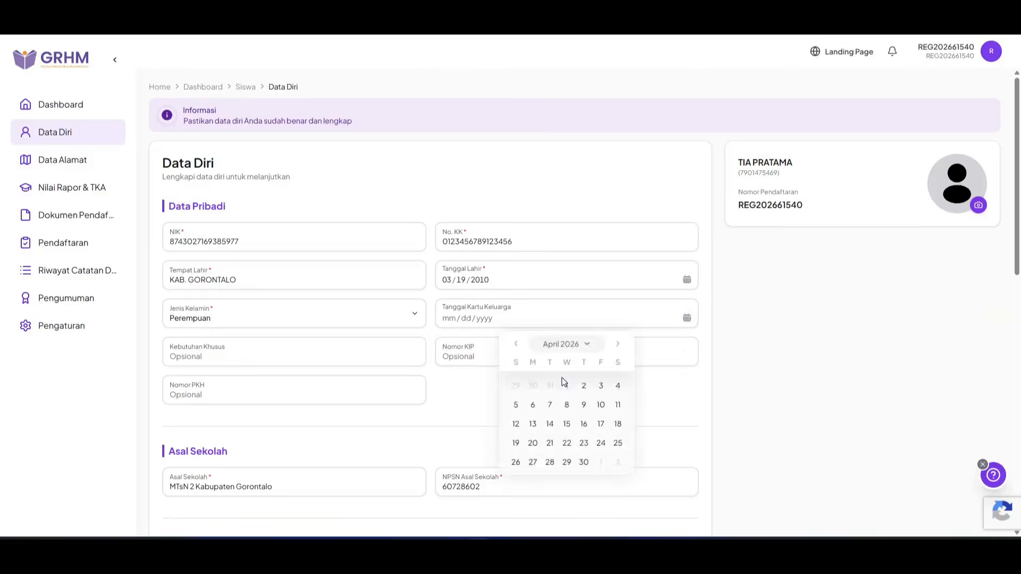
left_click(565, 383)
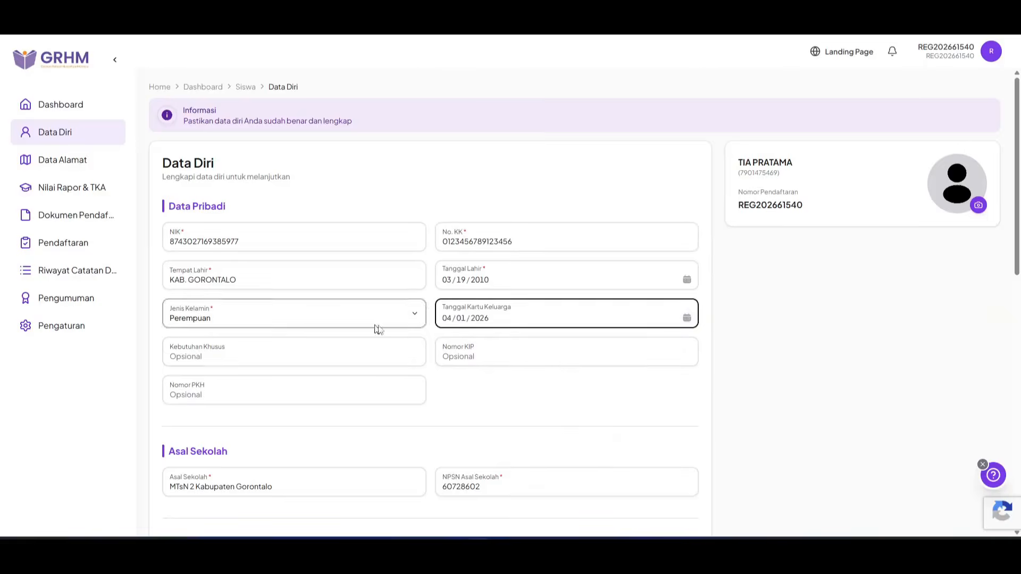
scroll(457, 266, "down", 9)
Step: Set mother as IRT, Tidak Berpenghasilan; father as PEGAWAI, Rp. 1,000,000 - Rp. 1,999,999
left_click(511, 290)
type("IRT")
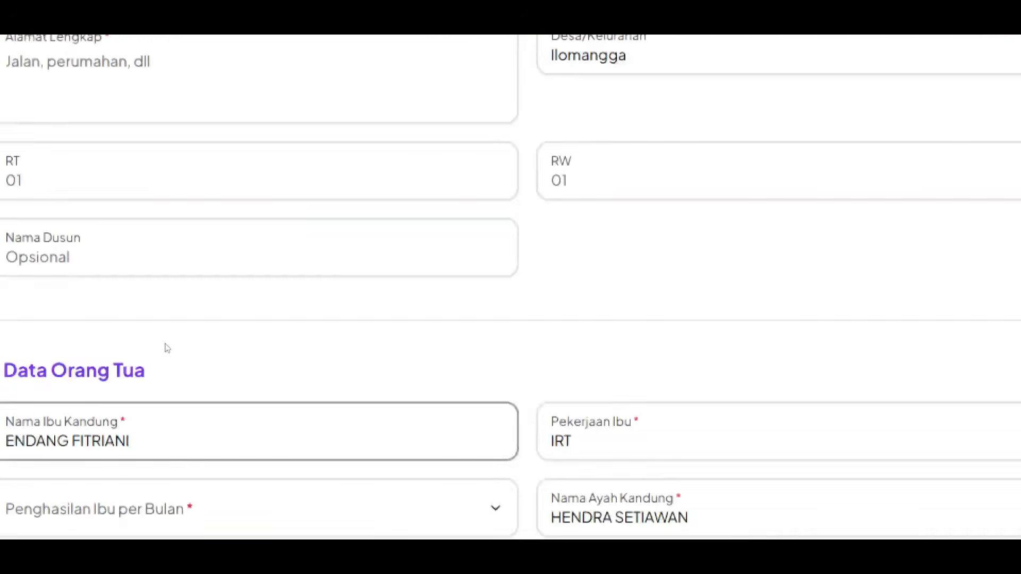
left_click(259, 512)
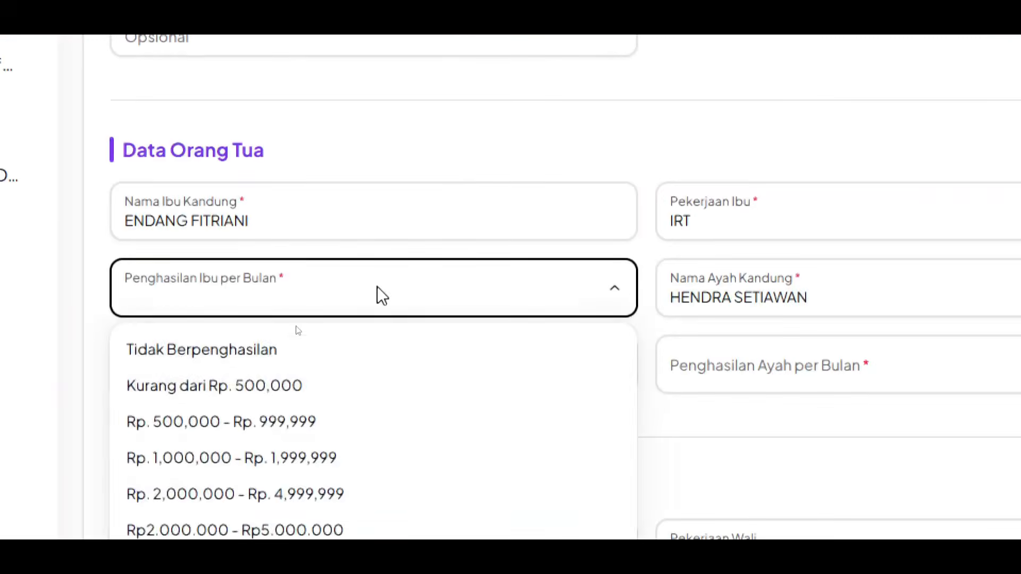
left_click(290, 349)
left_click(339, 378)
type("PEGAWAI")
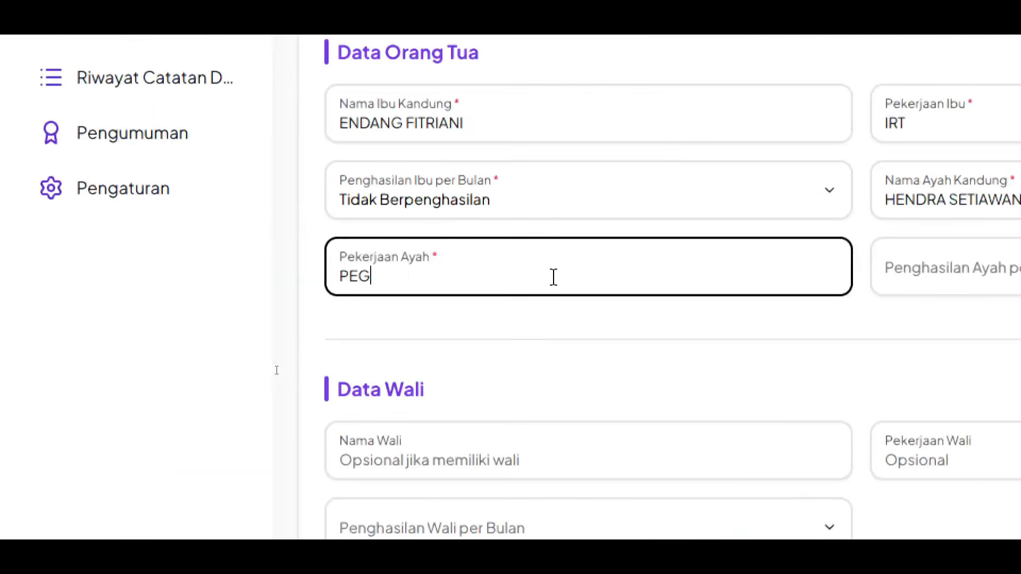
left_click(824, 365)
left_click(740, 530)
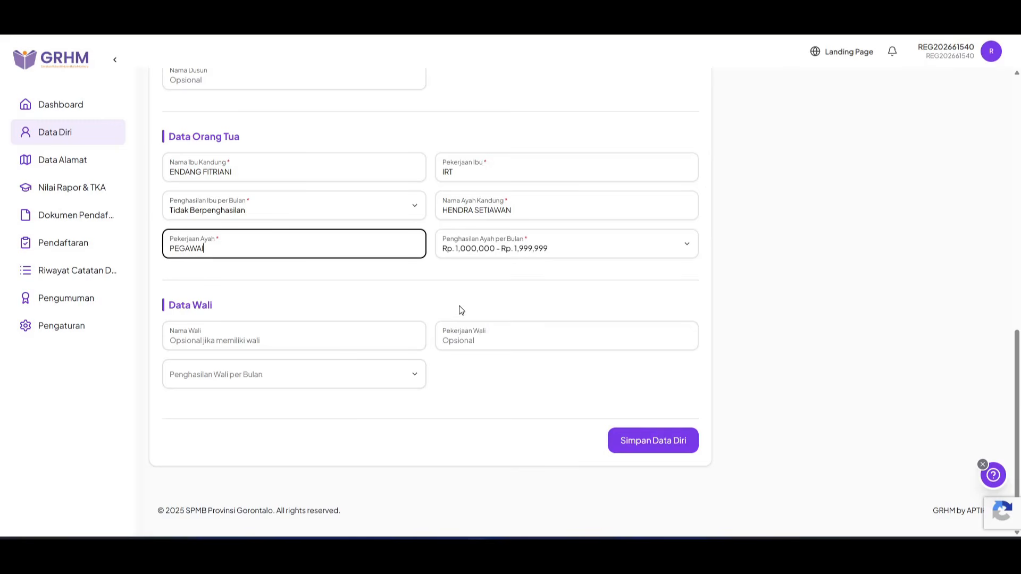
Step: Fill in the required street address and save the Data Diri form
left_click(668, 448)
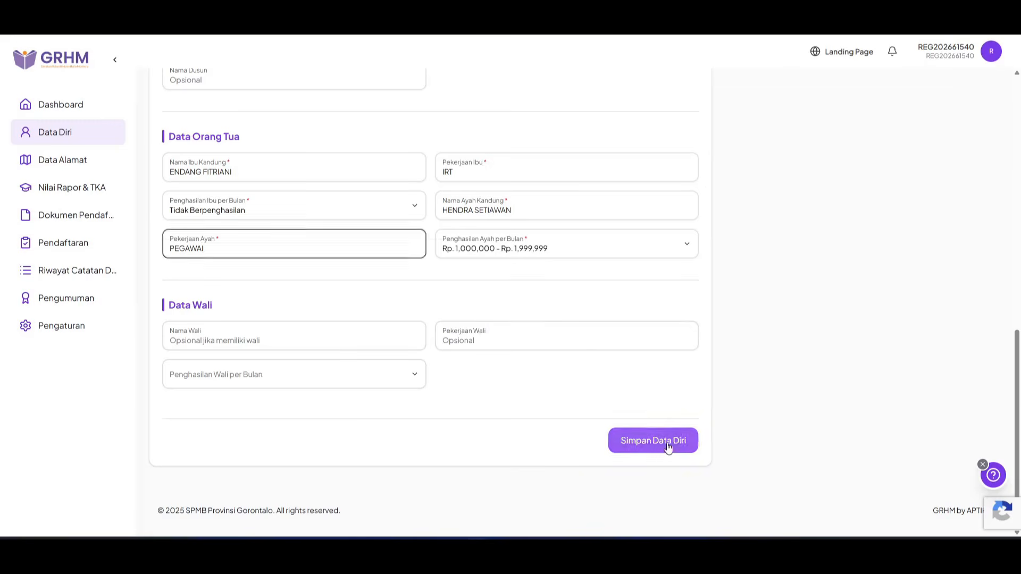
left_click(668, 448)
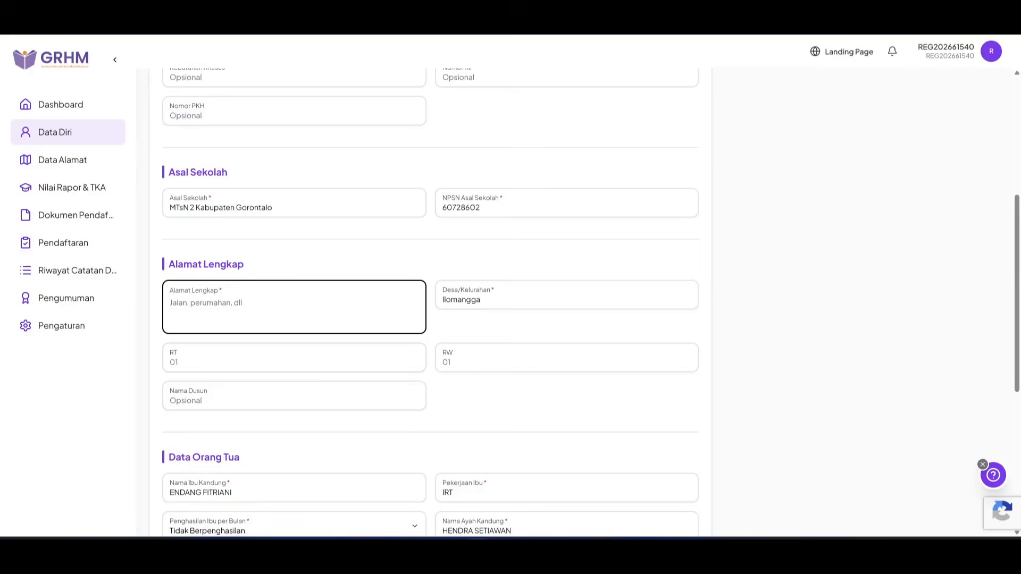
scroll(312, 314, "down", 10)
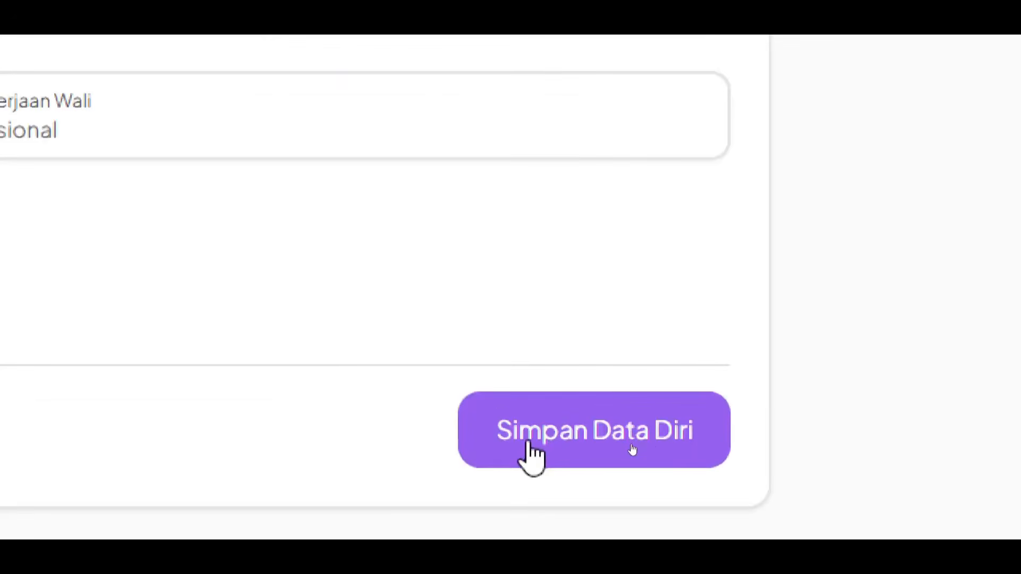
left_click(569, 448)
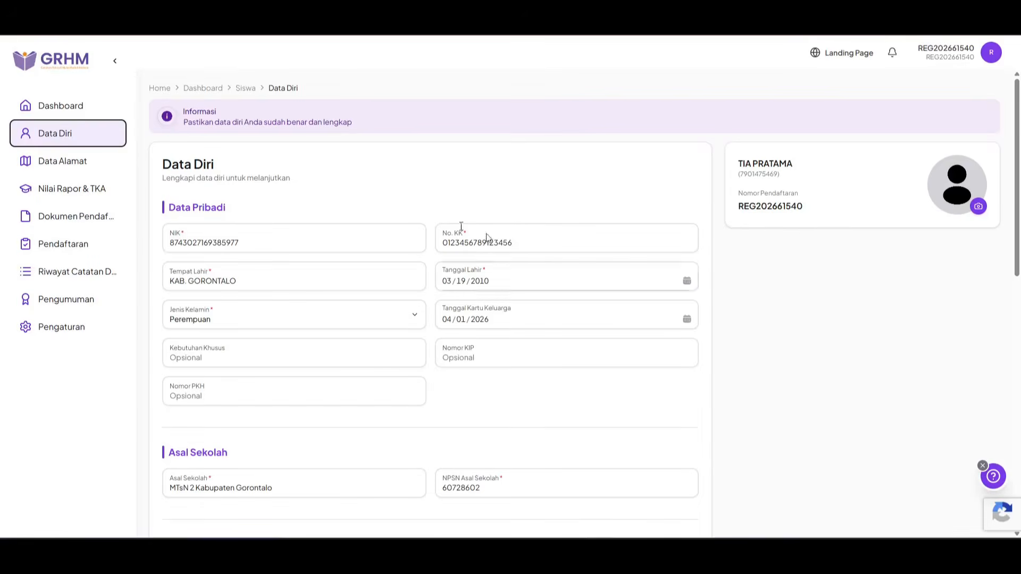
left_click(80, 167)
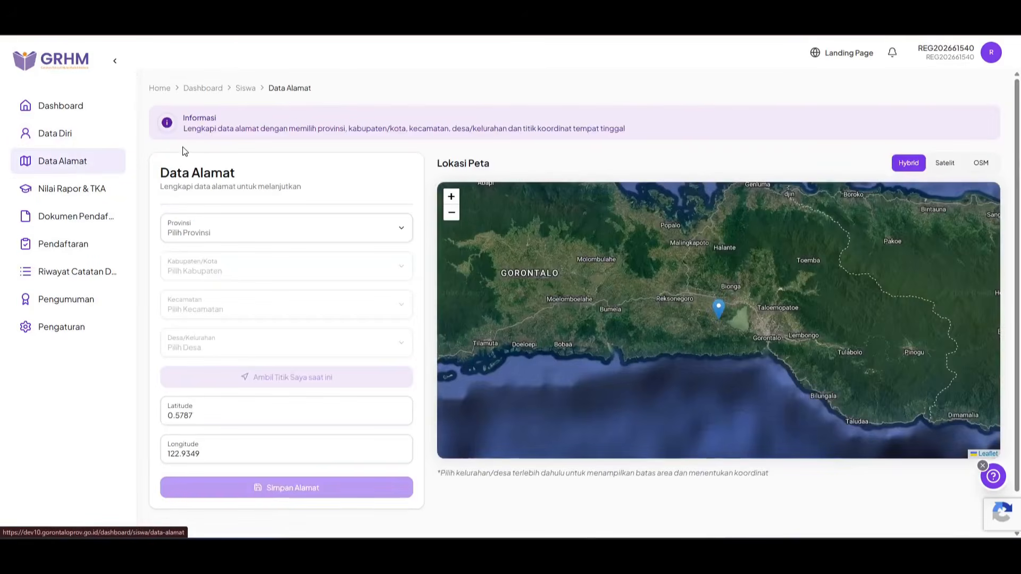
Step: Choose GORONTALO as province and KABUPATEN GORONTALO as regency
left_click(223, 230)
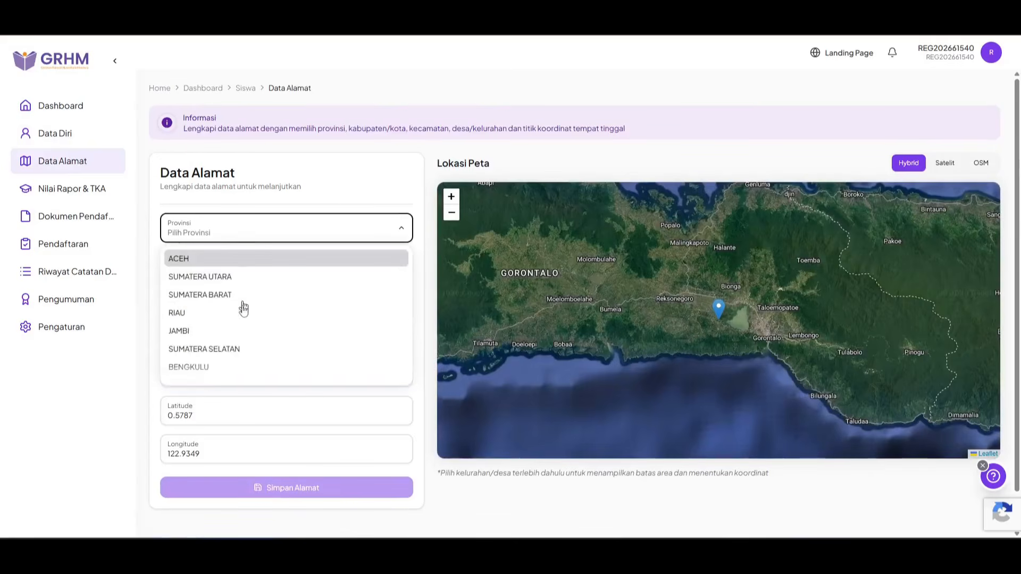
scroll(244, 304, "down", 6)
scroll(212, 321, "down", 3)
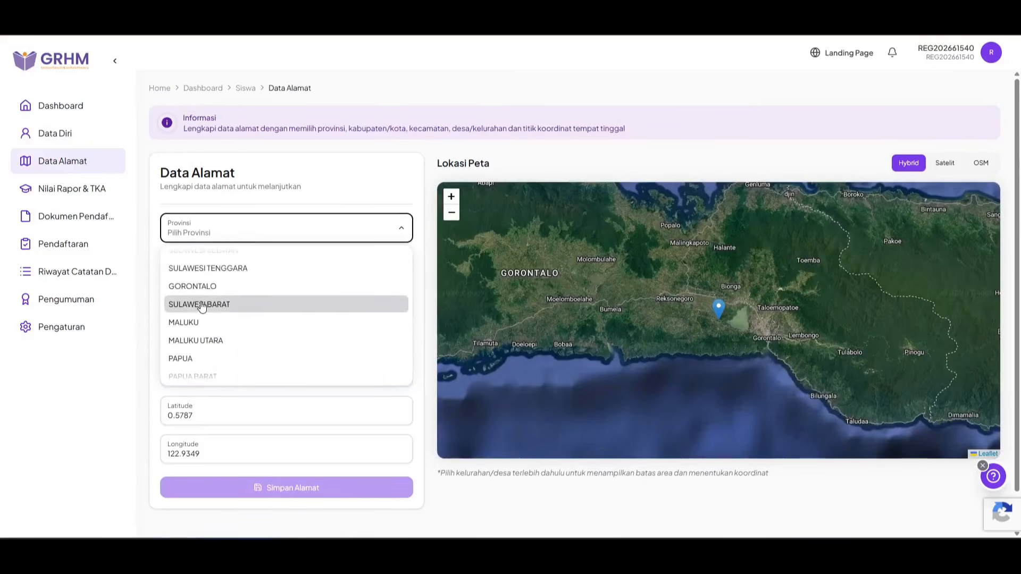
left_click(195, 285)
left_click(223, 268)
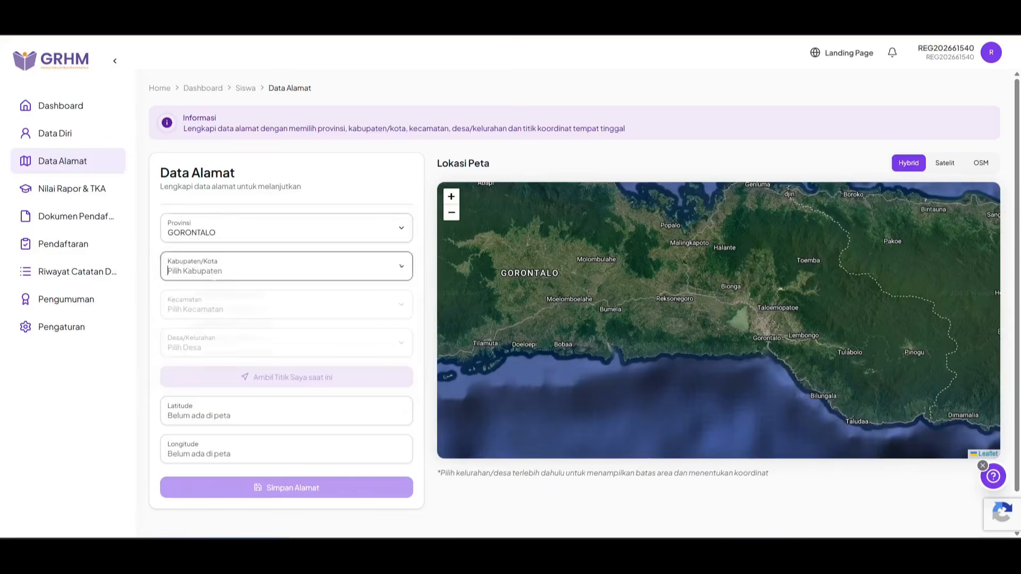
left_click(225, 299)
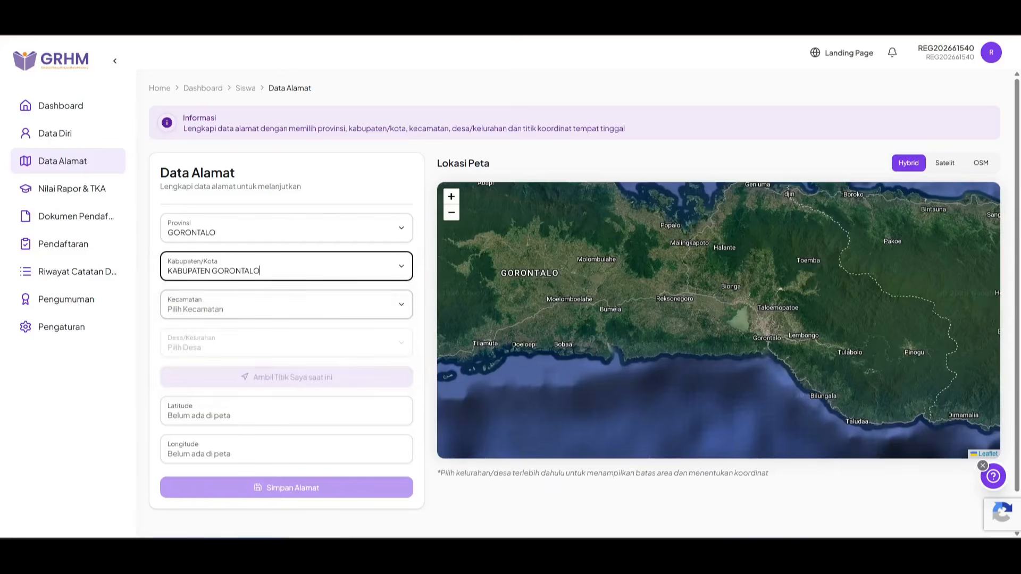
Step: Set the district to BATUDAA, replacing TELAGA BIRU, and the village to HUNTU
left_click(226, 308)
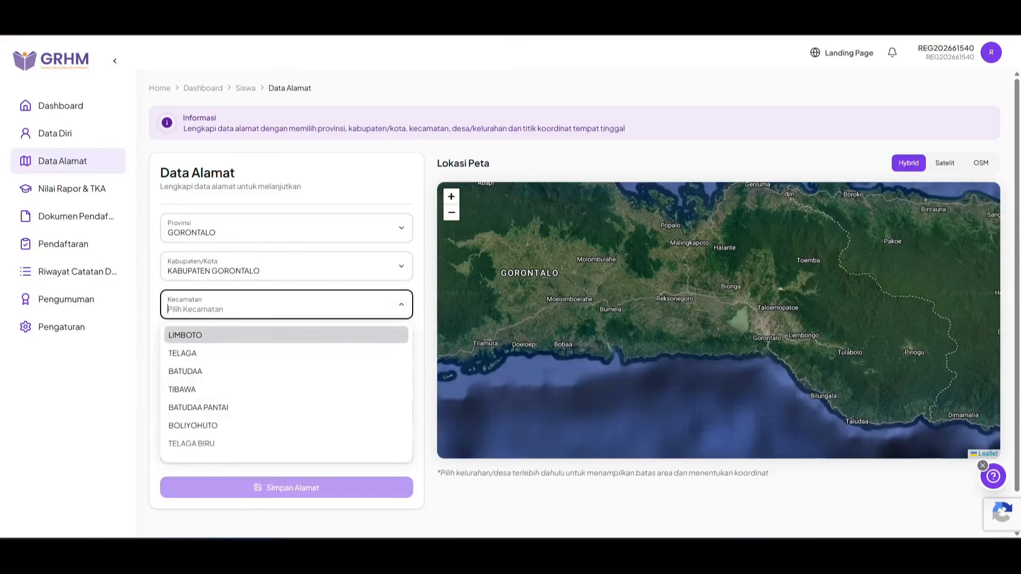
left_click(192, 442)
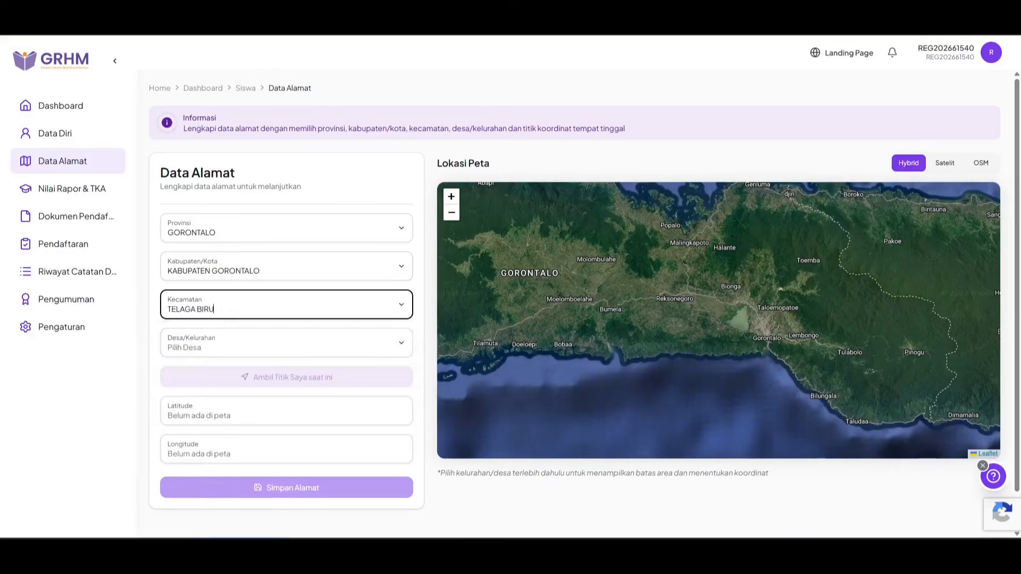
left_click(214, 310)
scroll(196, 393, "up", 3)
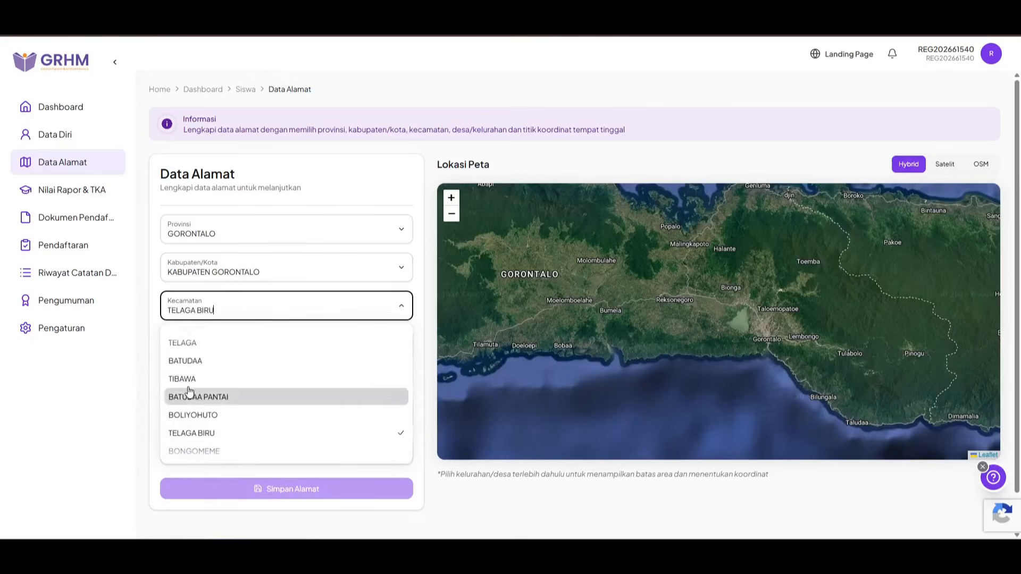
left_click(193, 361)
left_click(194, 349)
scroll(221, 433, "down", 1)
scroll(230, 424, "up", 1)
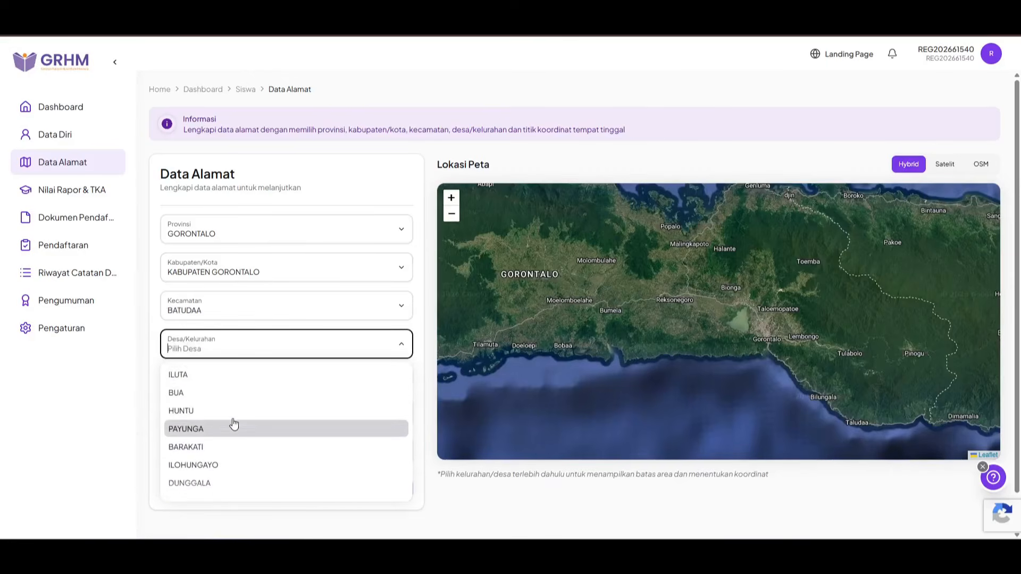
scroll(231, 421, "down", 1)
left_click(221, 396)
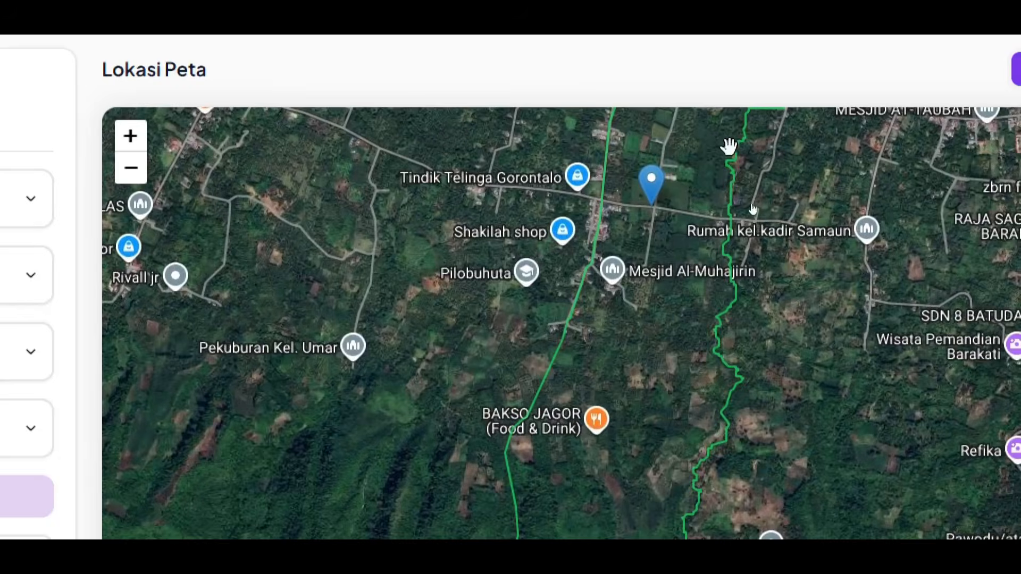
Step: Position the location marker at the road junction inside the HUNTU village boundary
mouse_move(728, 146)
left_mouse_down()
mouse_move(725, 168)
mouse_move(559, 266)
mouse_move(592, 285)
mouse_move(636, 266)
mouse_move(609, 268)
left_mouse_up()
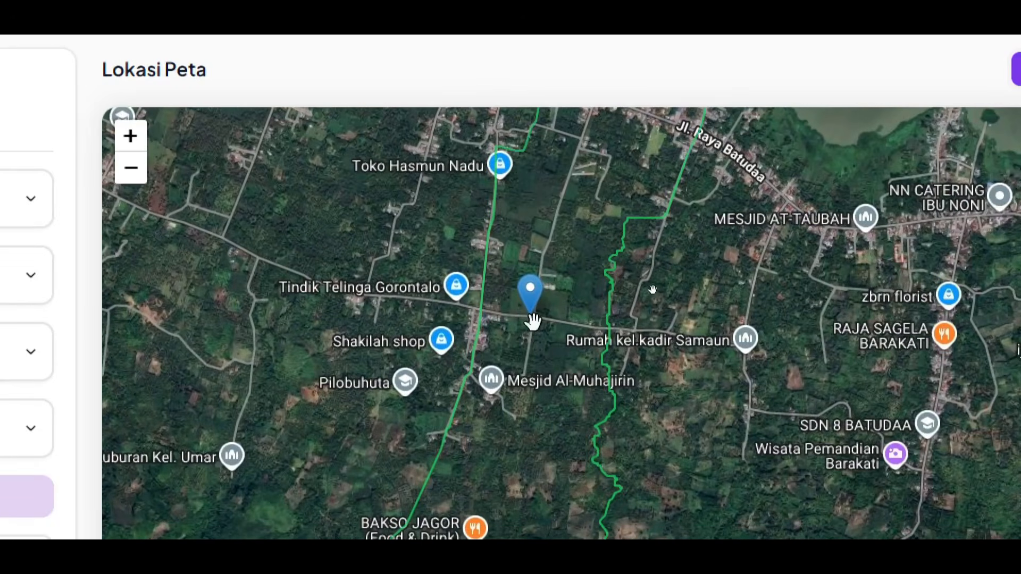
left_click_drag(534, 311, 554, 212)
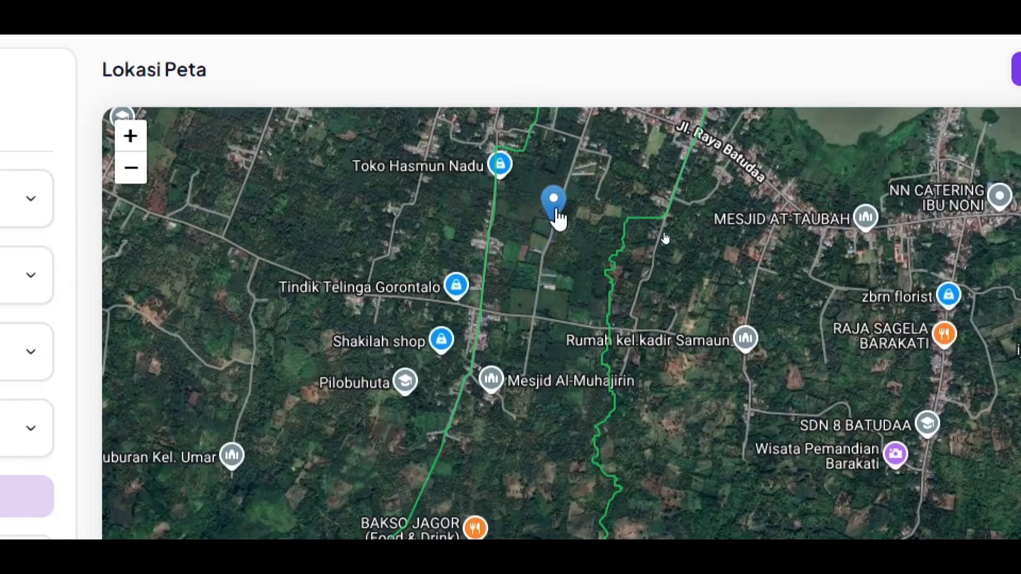
left_click_drag(558, 218, 535, 296)
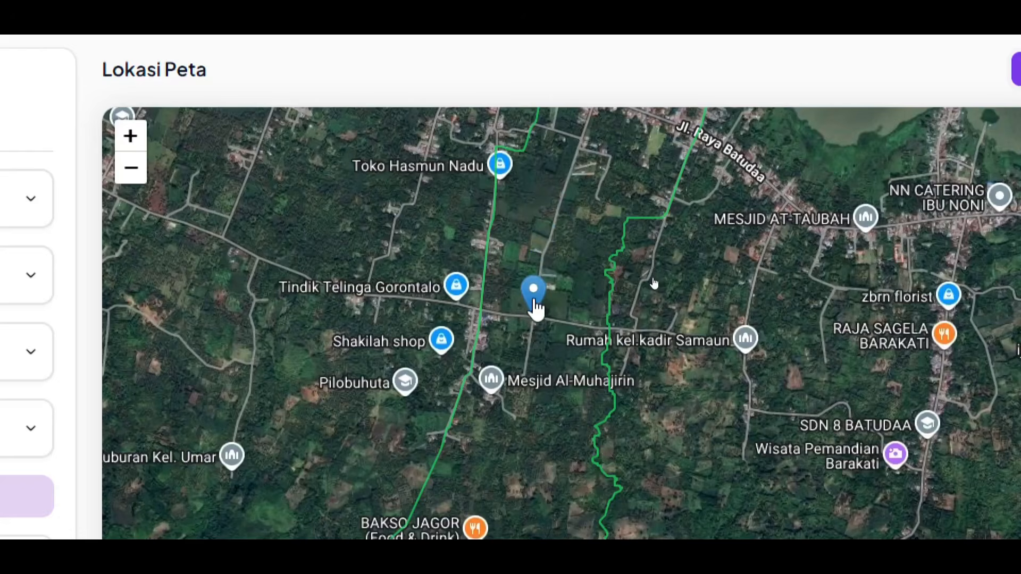
left_click_drag(536, 308, 440, 201)
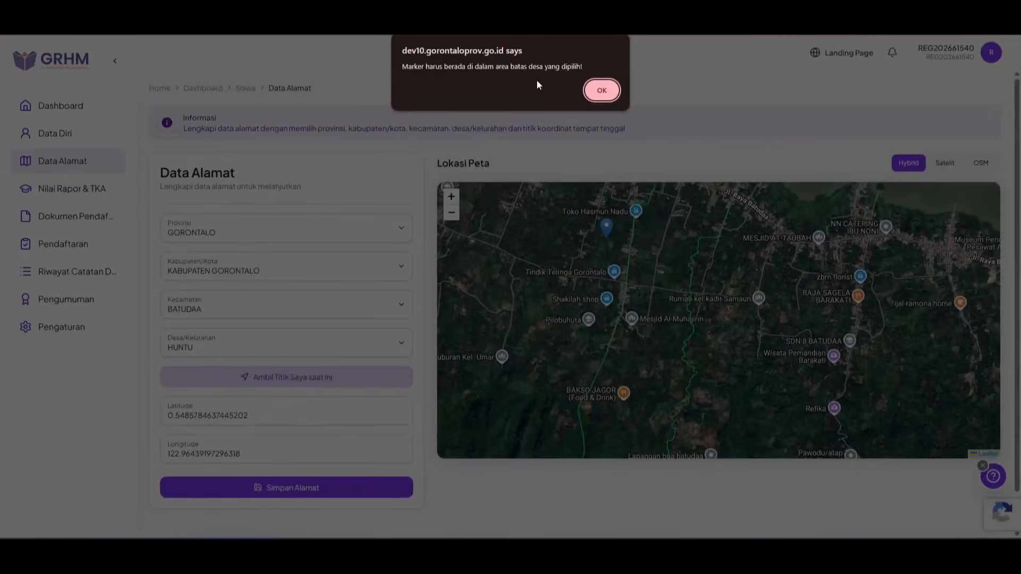
left_click(601, 90)
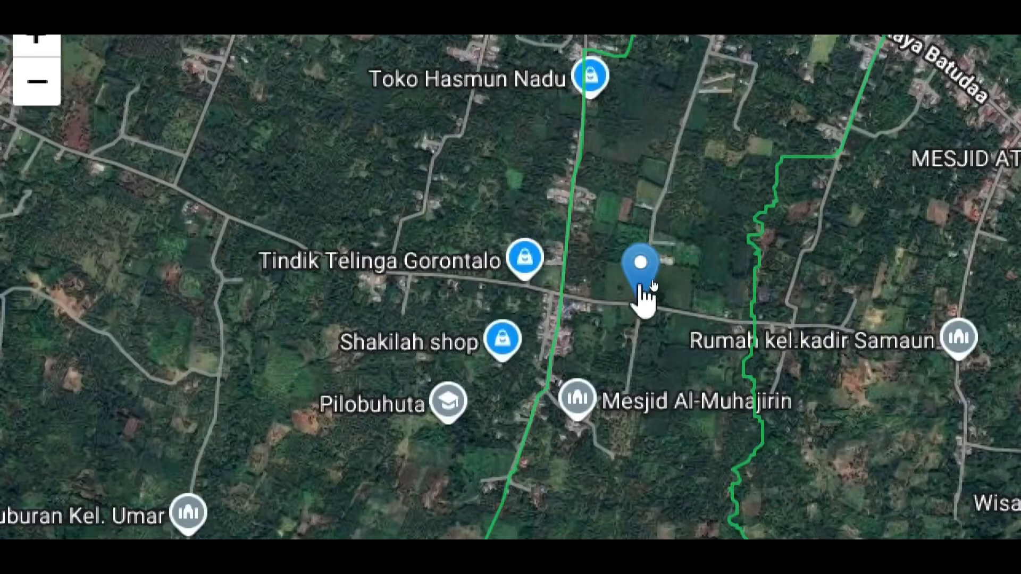
mouse_move(641, 287)
left_mouse_down()
mouse_move(649, 298)
mouse_move(638, 279)
mouse_move(574, 277)
left_mouse_up()
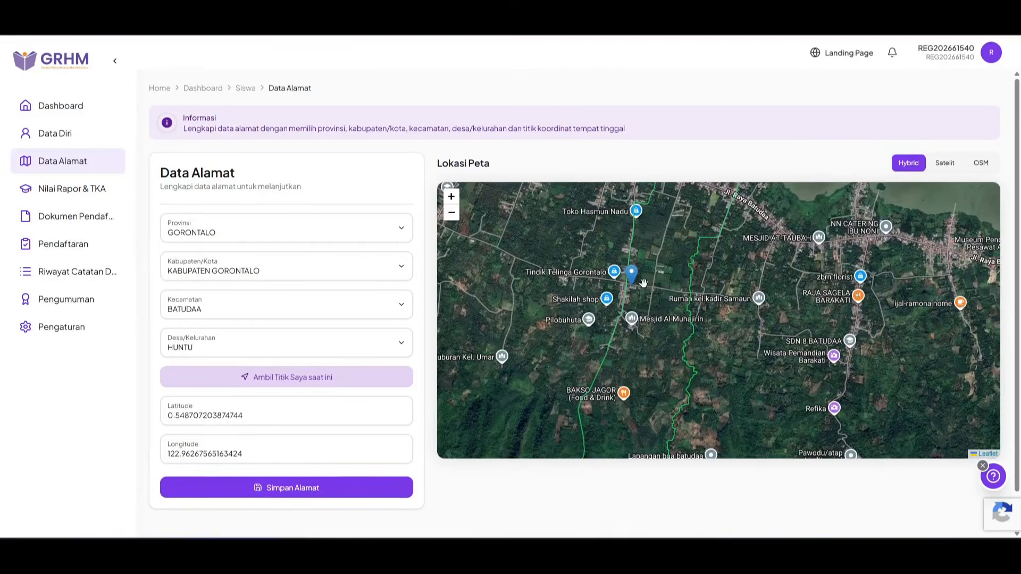
Step: Save the address and location, then go to the Nilai Rapor & TKA page
left_click(329, 487)
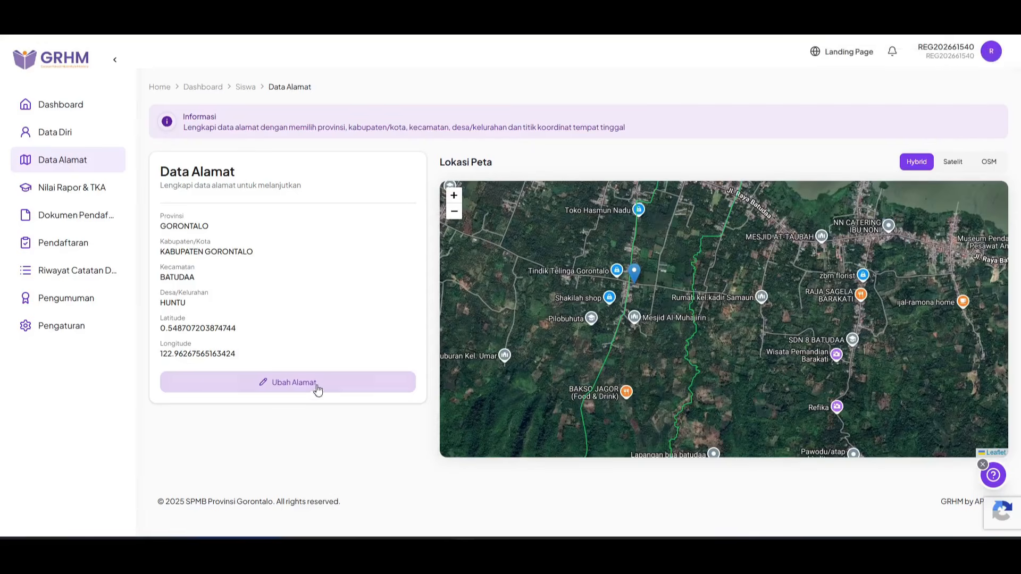
left_click(337, 383)
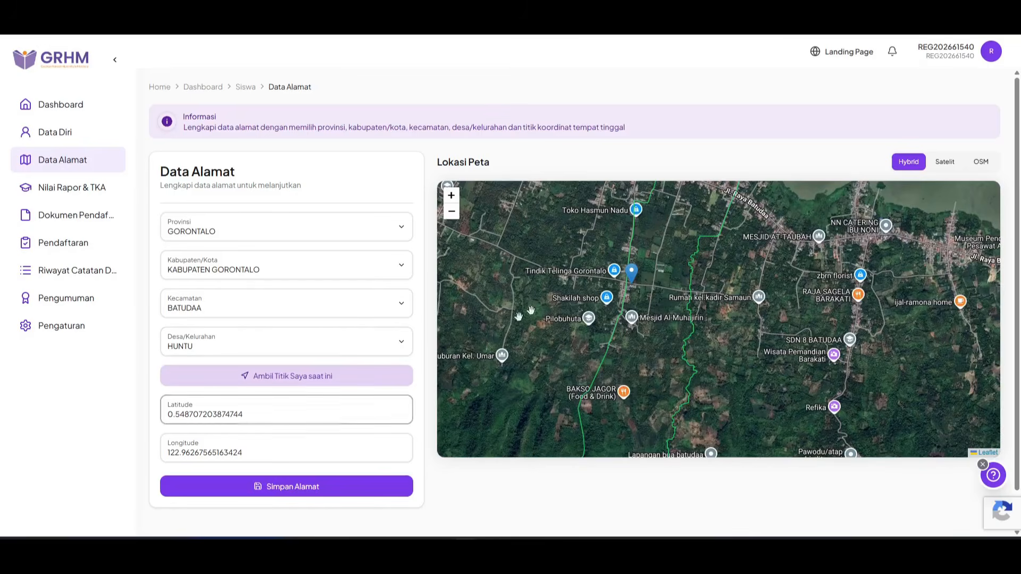
left_click(325, 494)
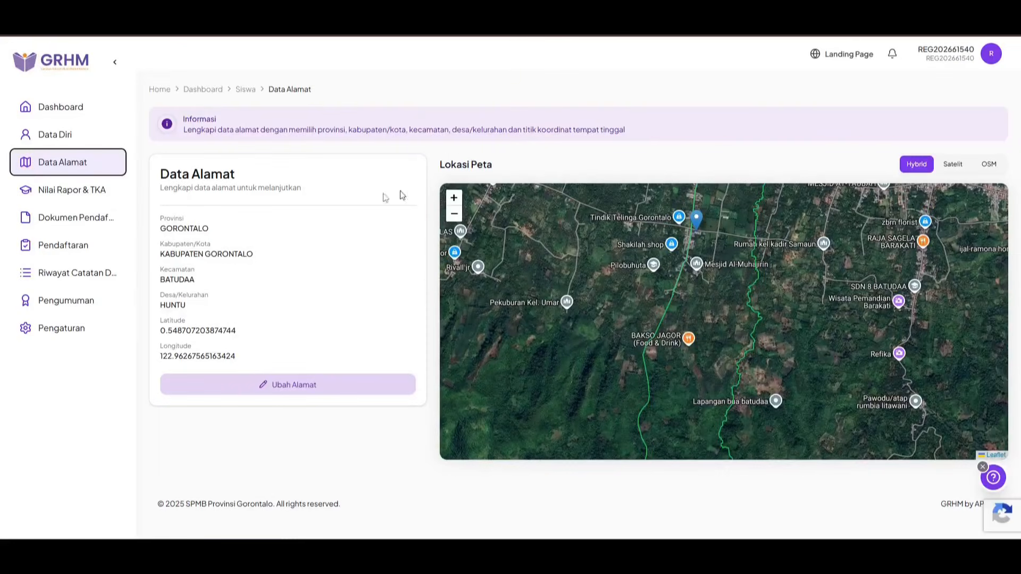
left_click(65, 197)
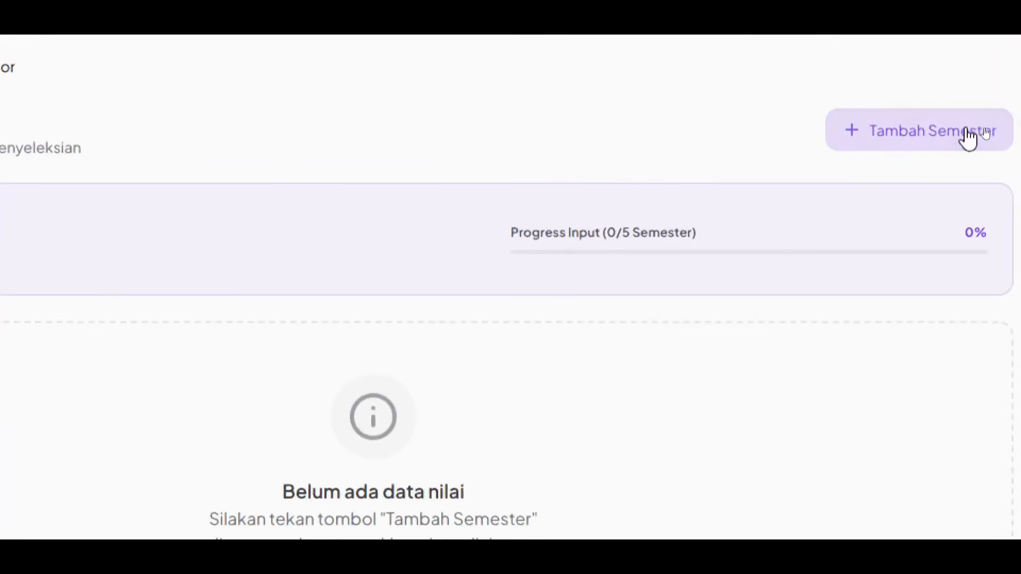
Step: Add the semester grade form and enter 92 for Semester 1 and Semester 2
left_click(966, 133)
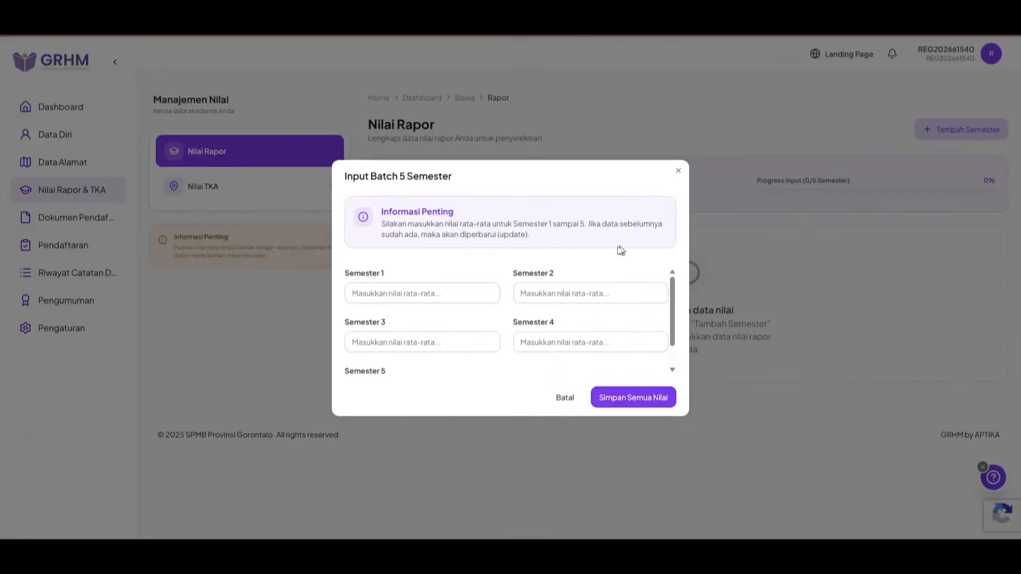
left_click(472, 292)
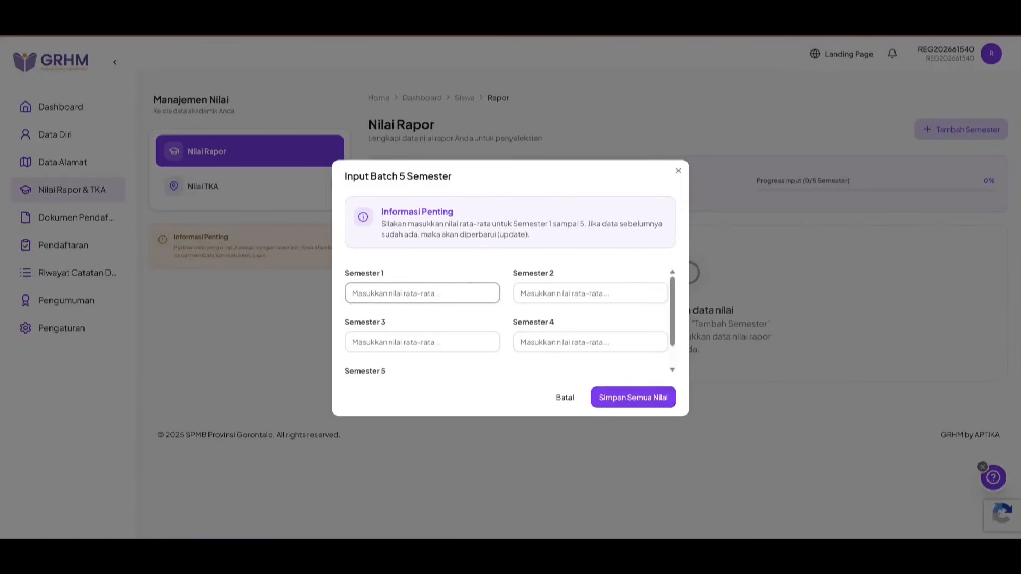
scroll(448, 304, "down", 1)
scroll(451, 301, "up", 1)
left_click(425, 293)
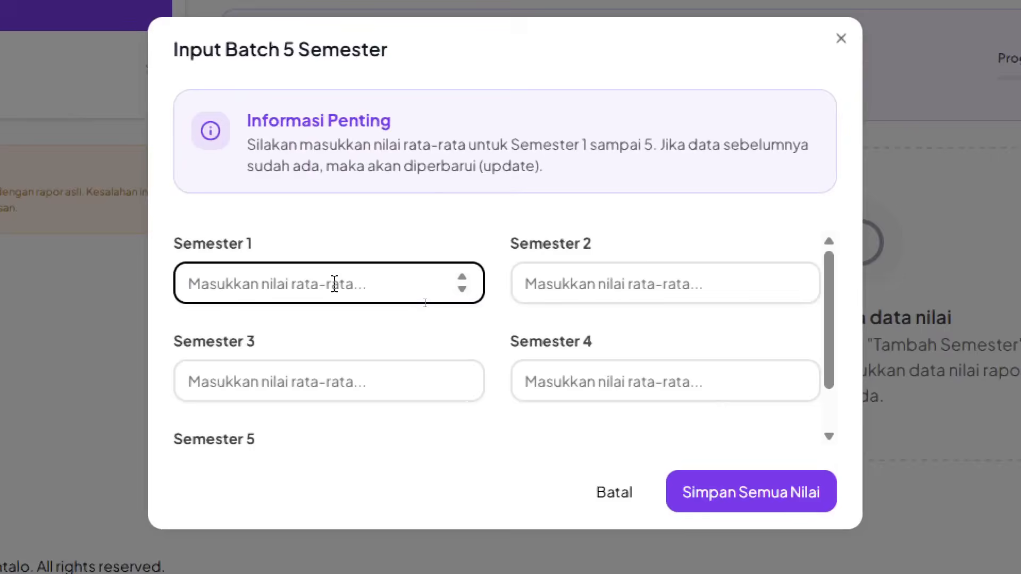
type("92")
left_click(606, 290)
type("92")
Step: Enter 90, 89,97 and 93 for Semesters 3–5 and save all semester grades
left_click(344, 375)
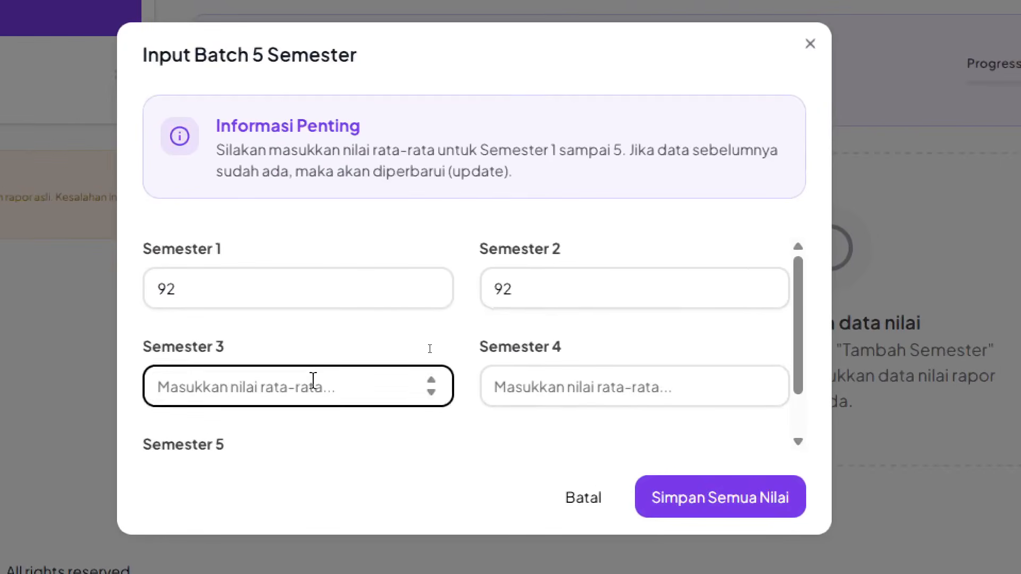
type("90")
left_click(624, 387)
type("90")
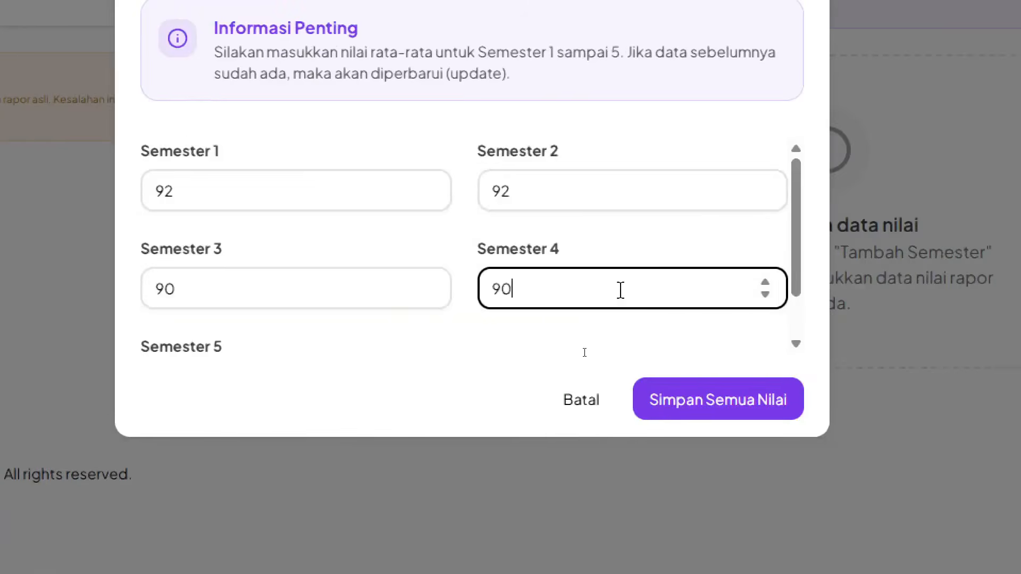
key("BackSpace")
key("BackSpace")
type("89,97")
scroll(167, 342, "down", 1)
left_click(298, 332)
type("93")
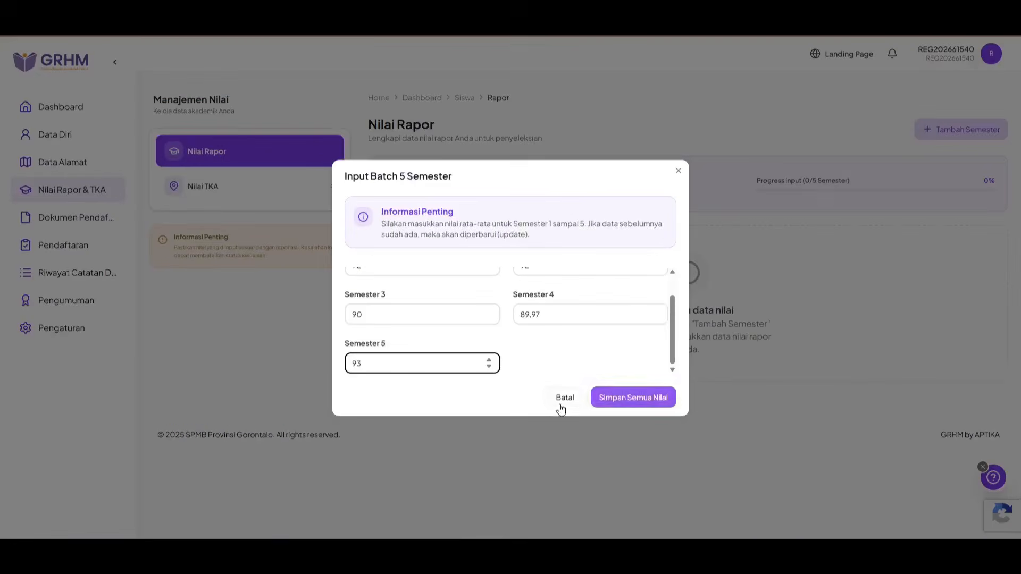
left_click(627, 398)
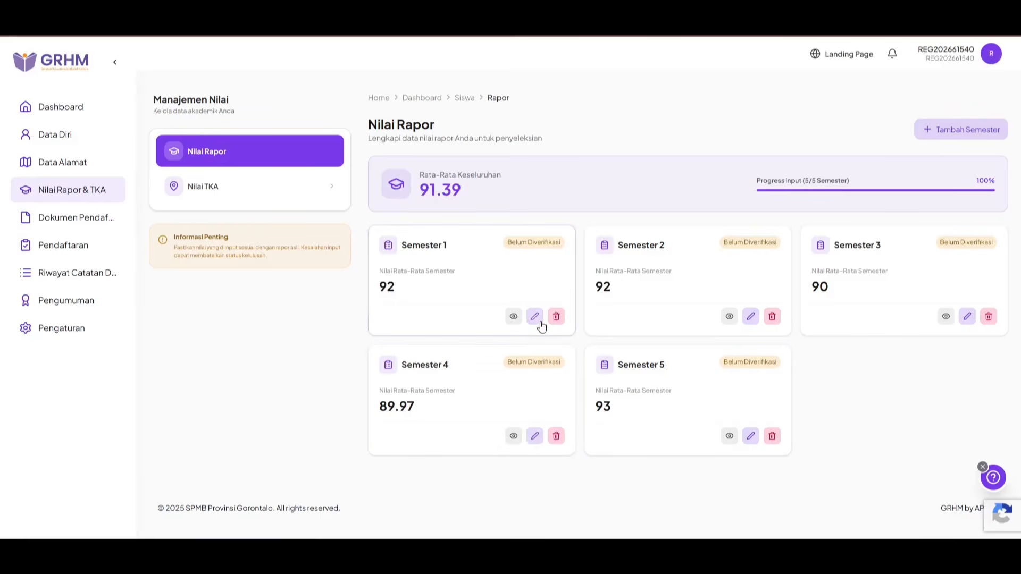
Step: Inspect the Semester 1 grade of 92, then re-save it unchanged from the edit form
left_click(514, 317)
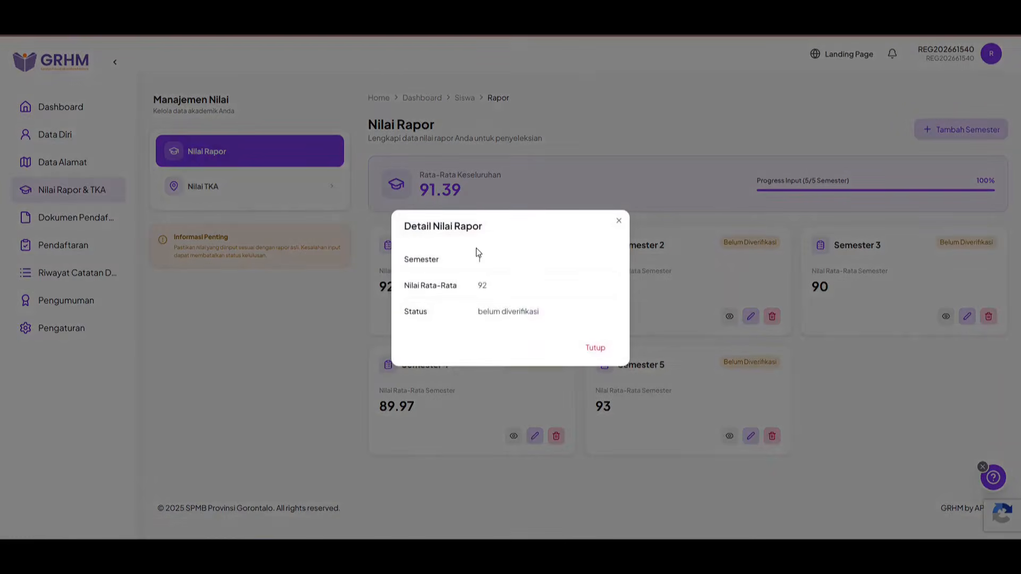
left_click(618, 222)
left_click(535, 317)
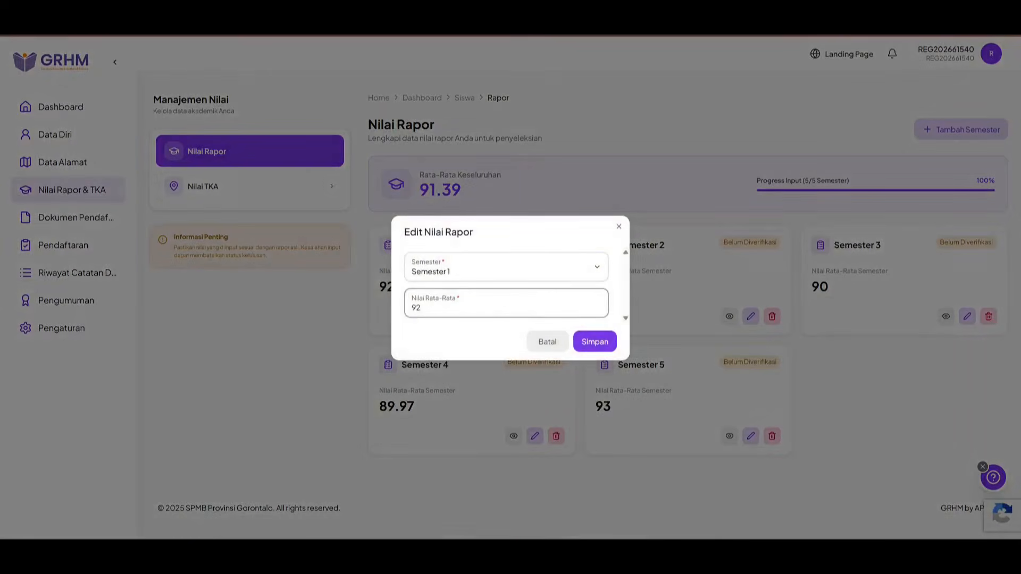
left_click(594, 341)
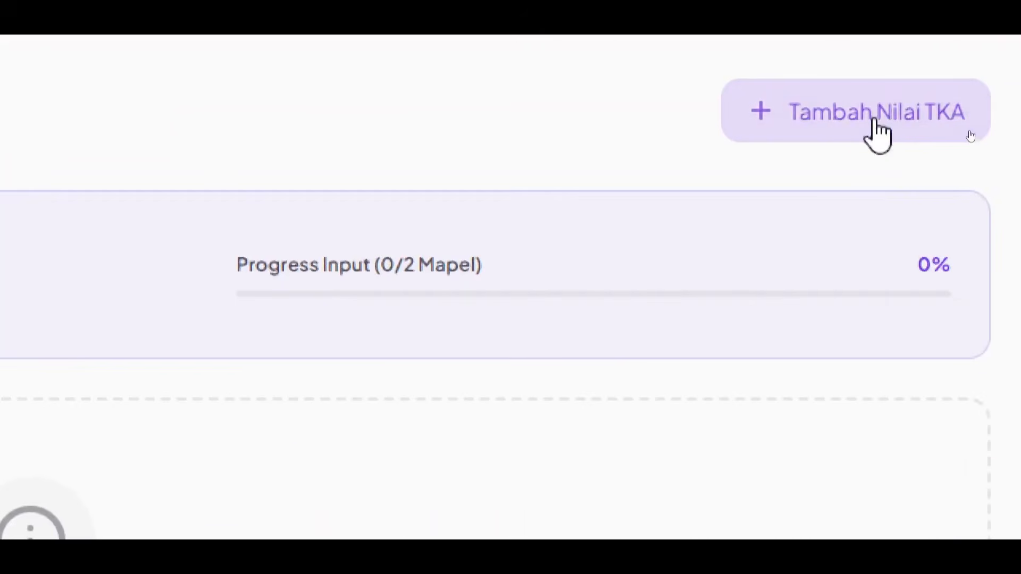
Step: Save TKA scores of 70 for Bahasa Indonesia and 75 for Matematika, then go to Dokumen Pendaftaran
left_click(874, 120)
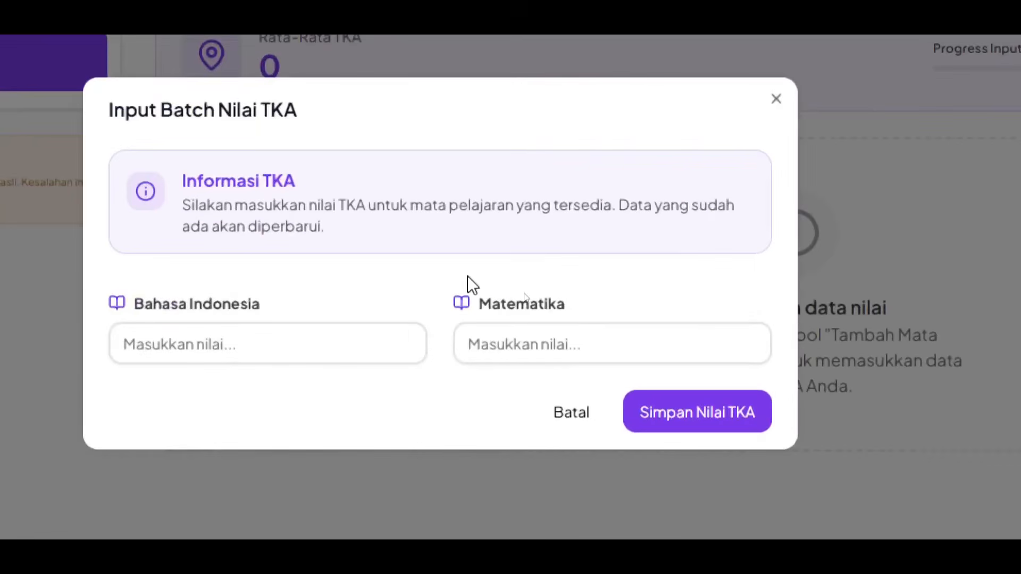
left_click(376, 345)
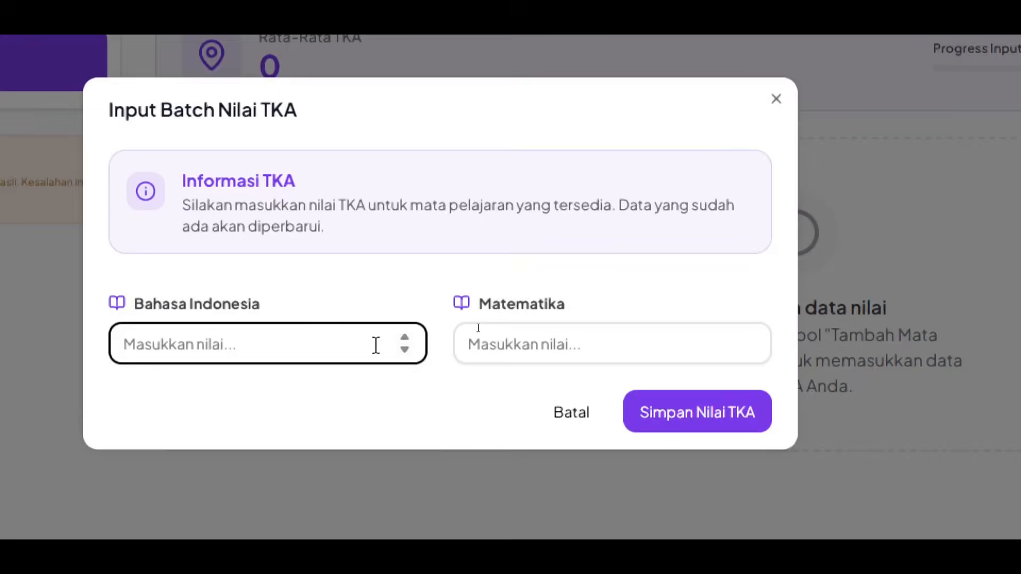
type("70")
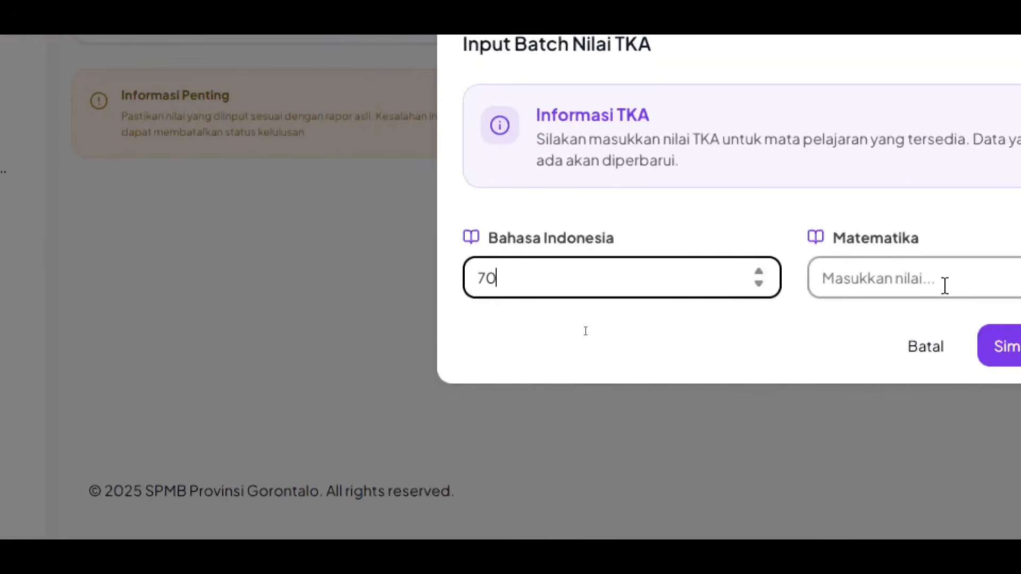
left_click(999, 280)
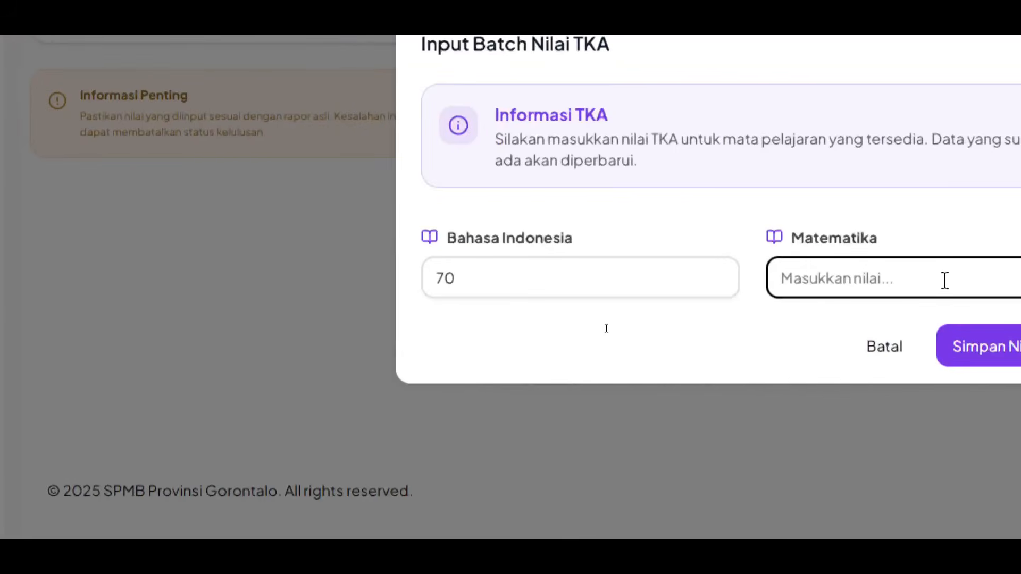
type("75")
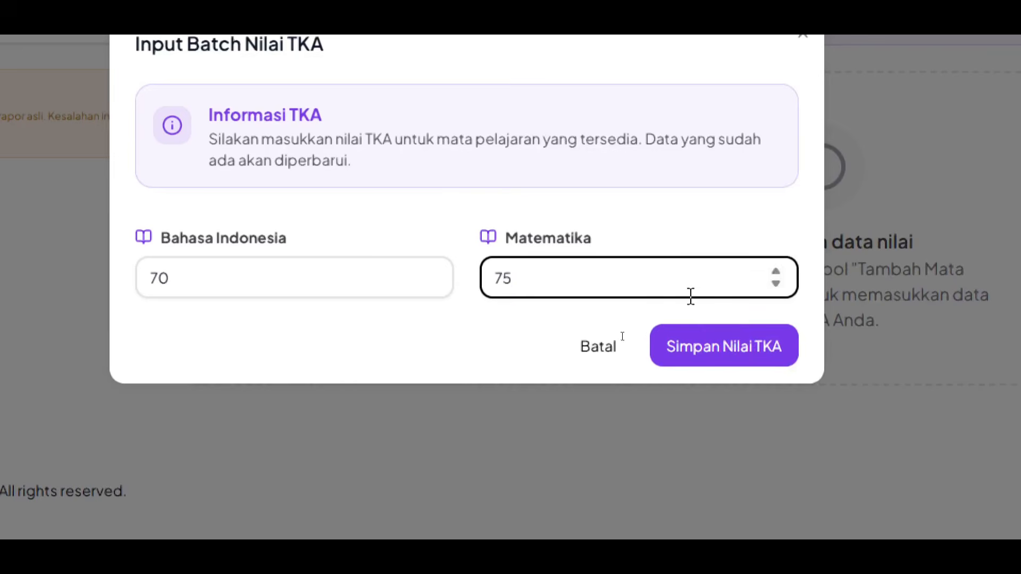
left_click(752, 367)
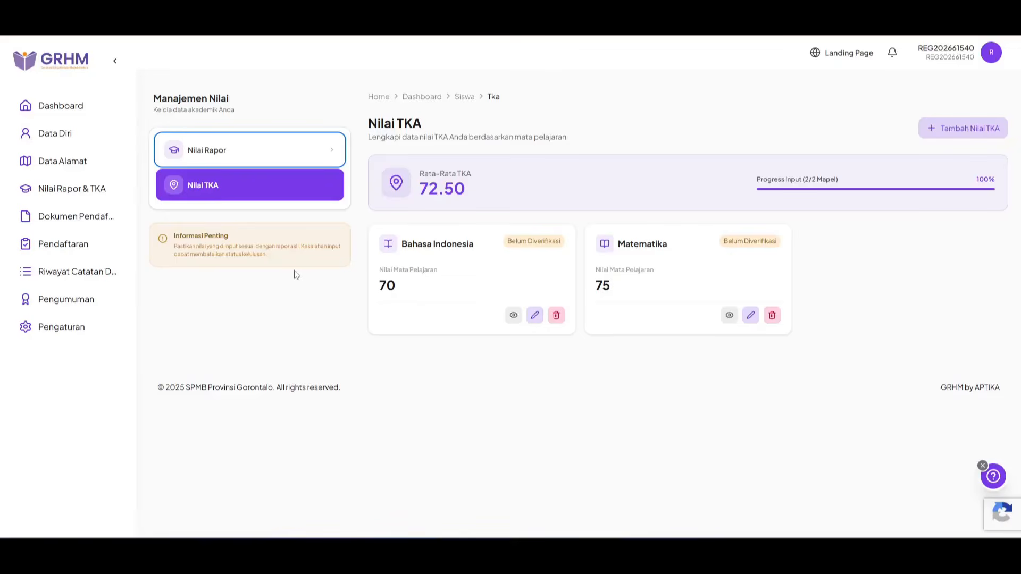
left_click(72, 215)
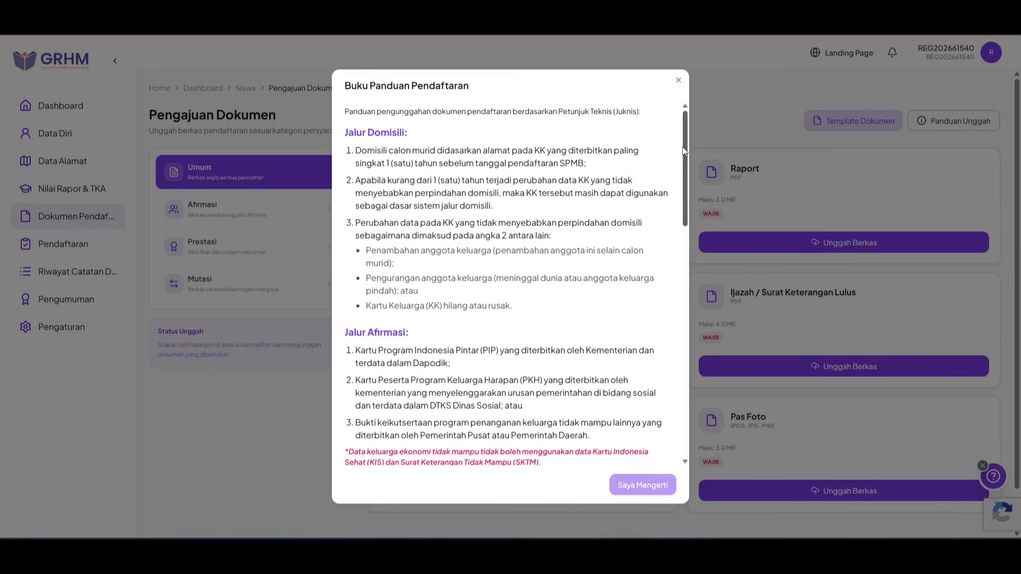
Step: Read through the Buku Panduan Pendaftaran, tick the agreement and confirm with Saya Mengerti
left_click_drag(683, 153, 689, 385)
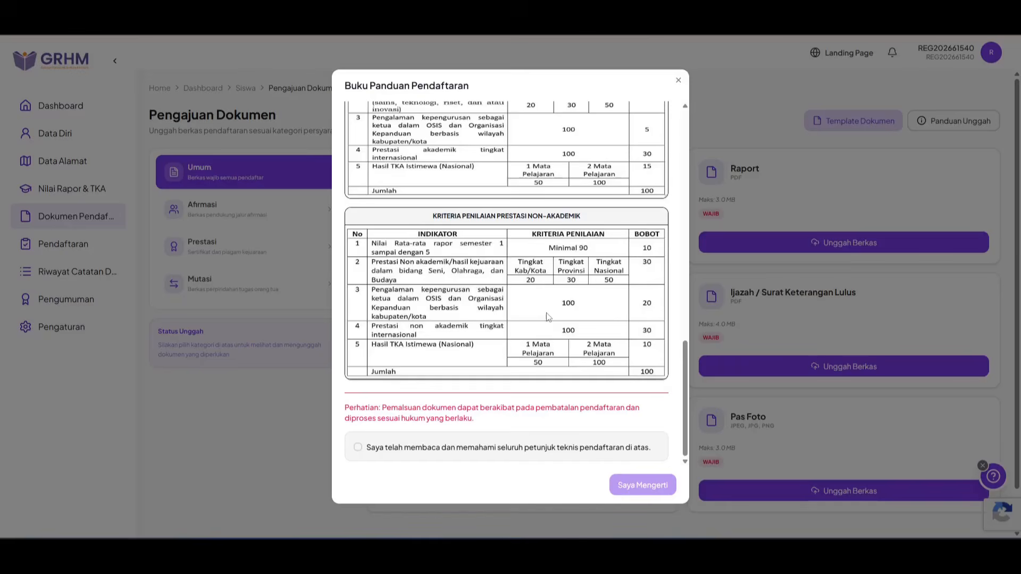
left_click(359, 451)
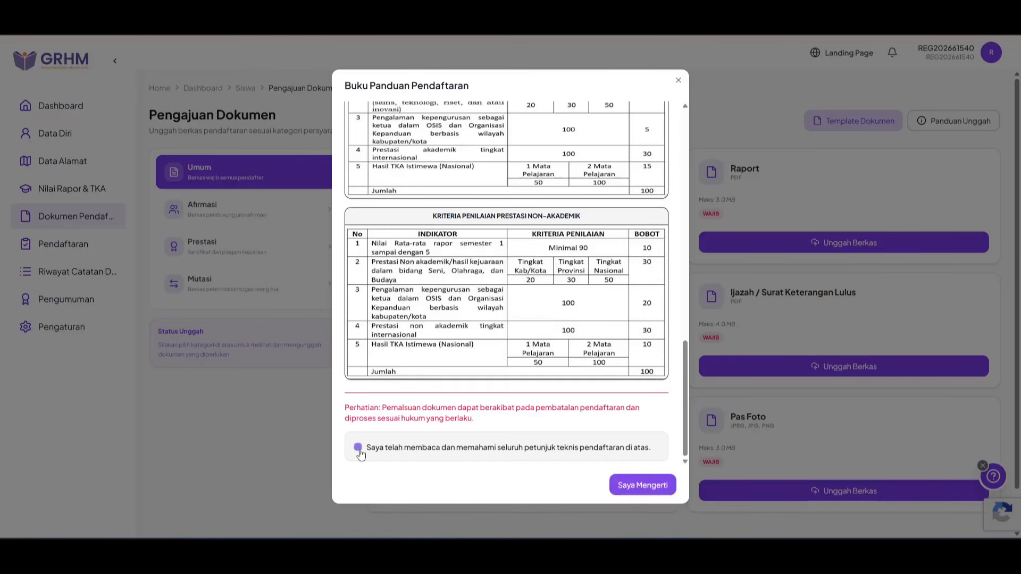
left_click(664, 485)
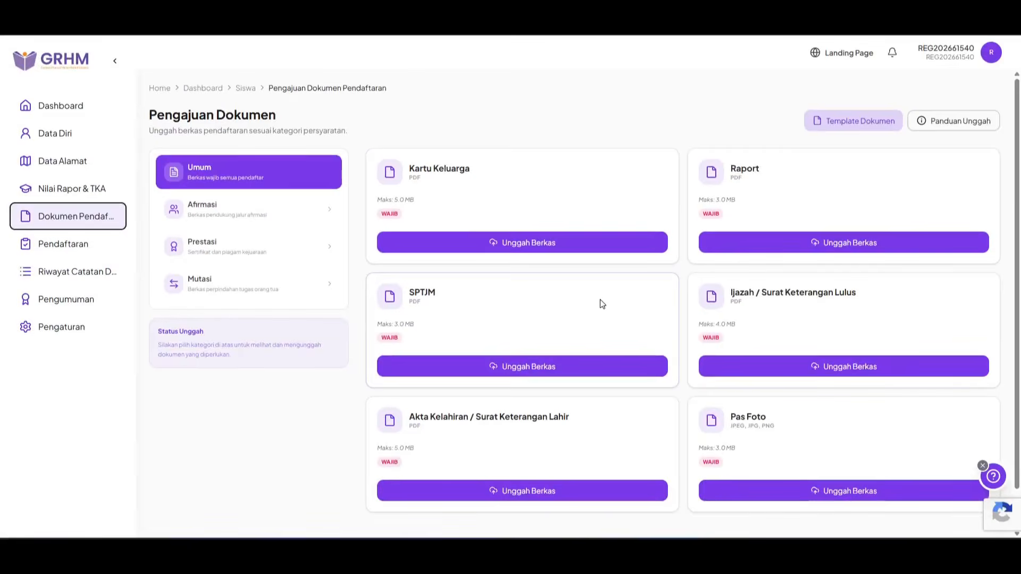
Step: Start the Kartu Keluarga upload to bring up the PDF file chooser
left_click(541, 243)
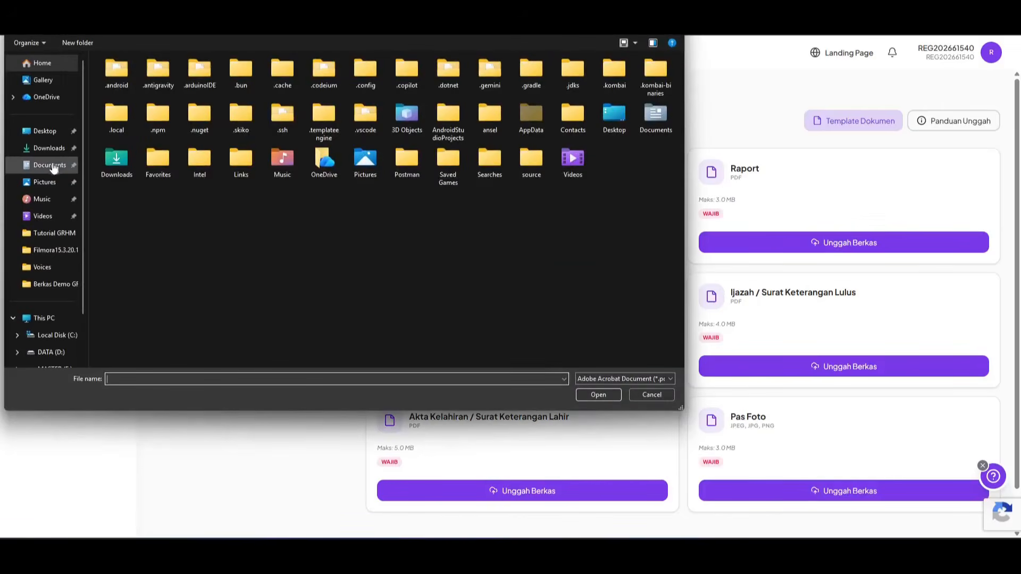
Step: Upload CONTOH KK.pdf from Documents > Berkas Demo GRHM as the Kartu Keluarga and preview it
left_click(49, 165)
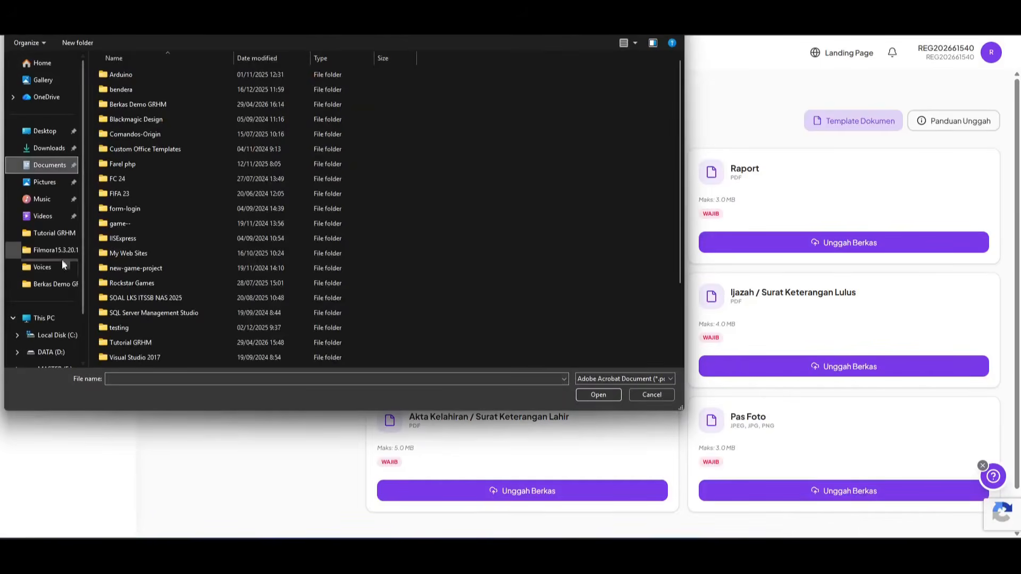
left_click(63, 284)
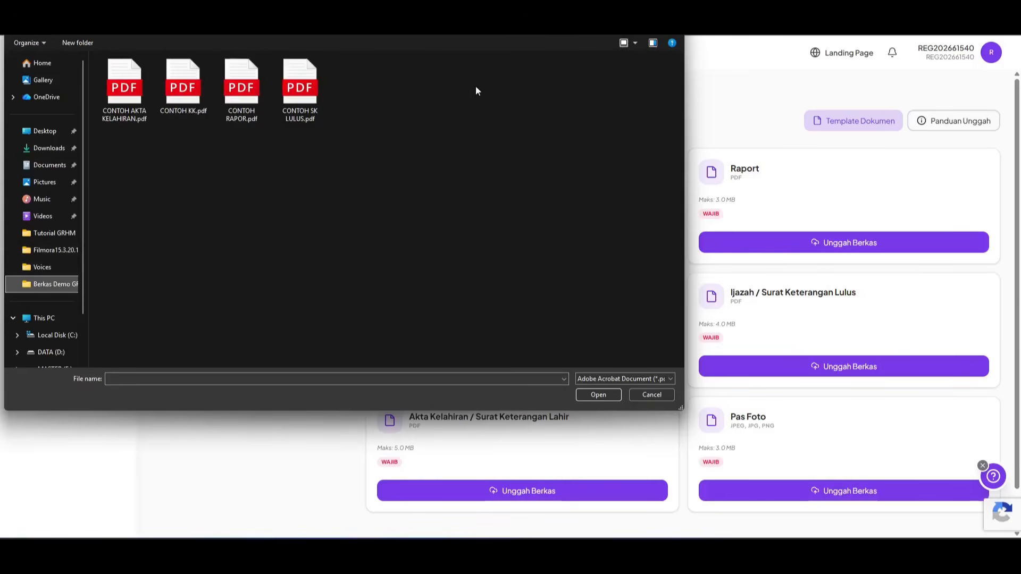
left_click(183, 91)
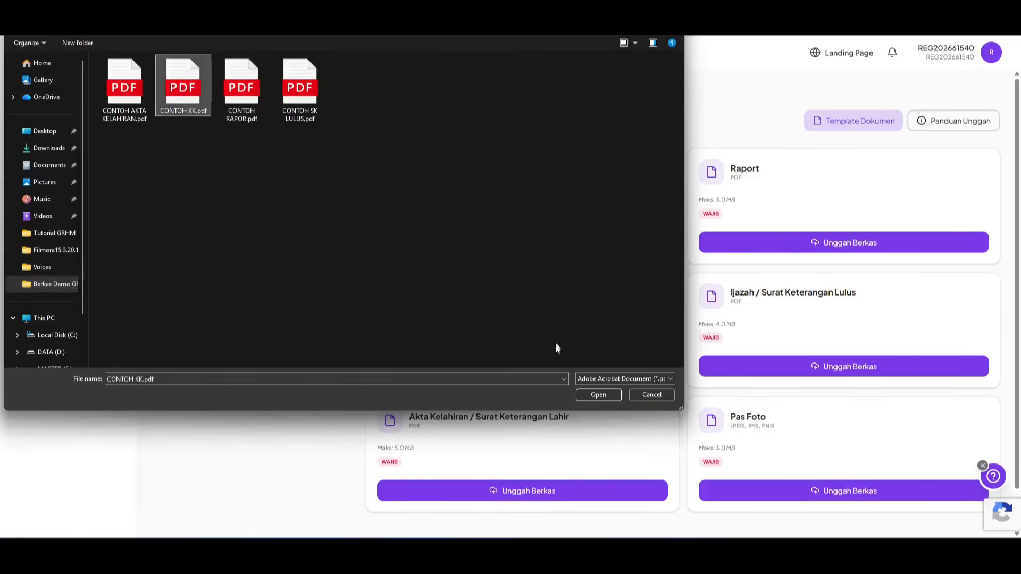
left_click(610, 398)
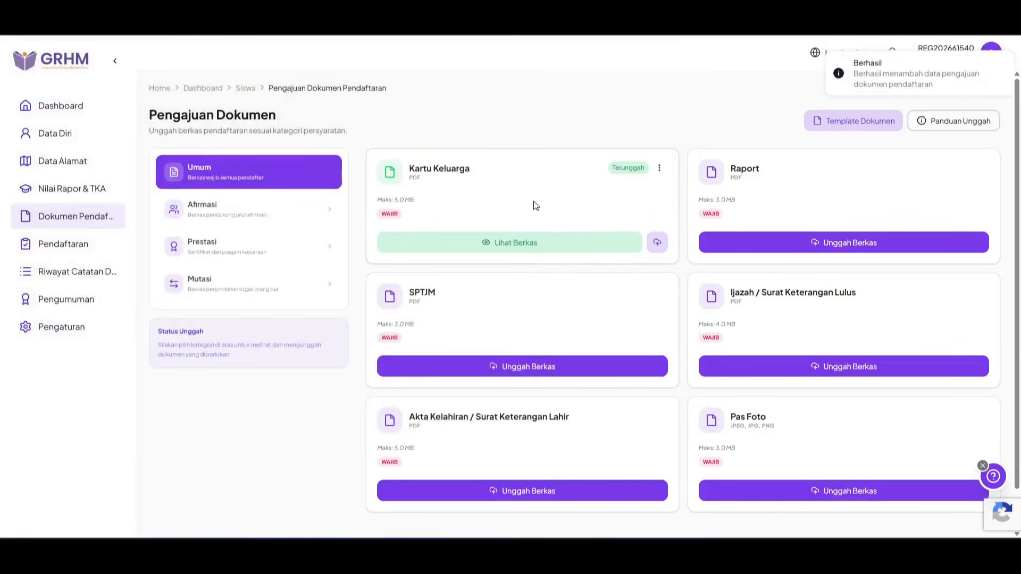
left_click(531, 243)
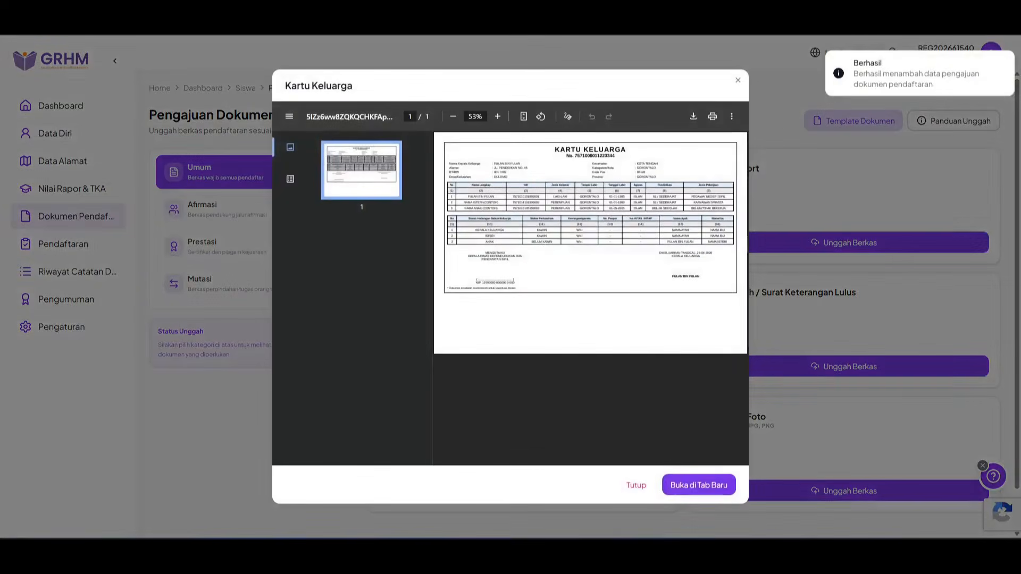
left_click(635, 485)
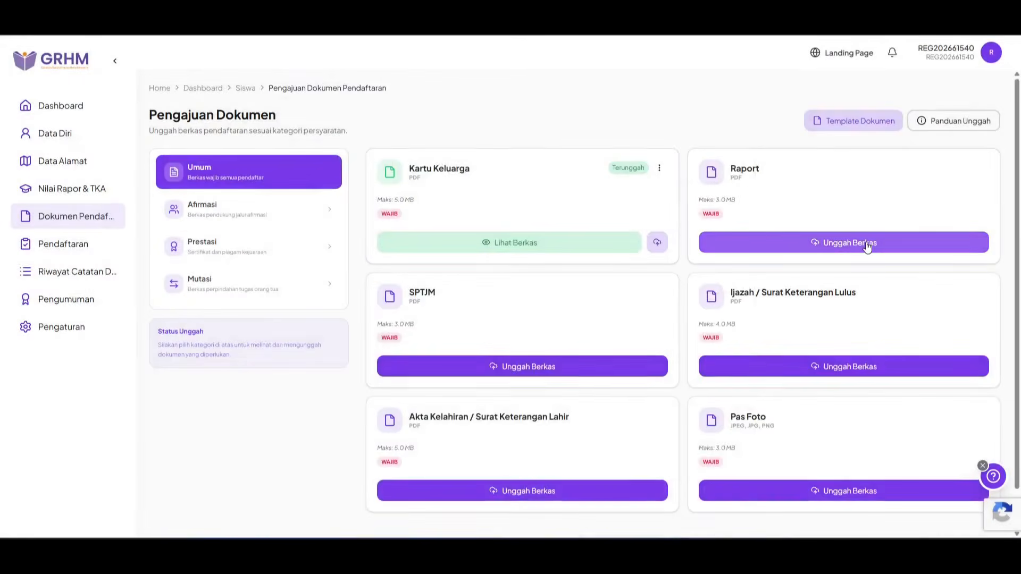
Step: Upload CONTOH RAPOR.pdf as the Raport document and check its preview
left_click(868, 243)
left_click(242, 87)
left_click(598, 395)
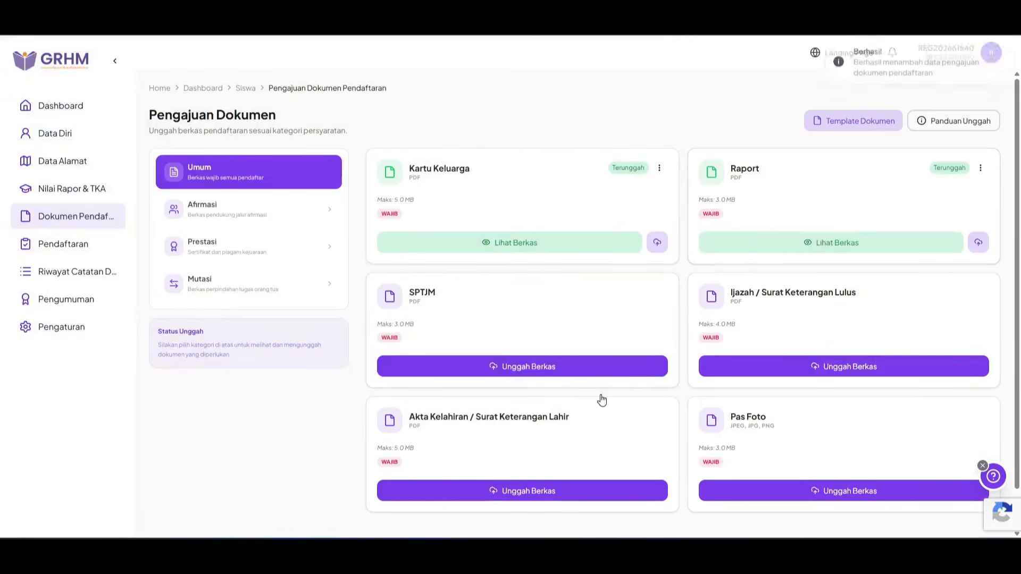
left_click(847, 245)
left_click(636, 485)
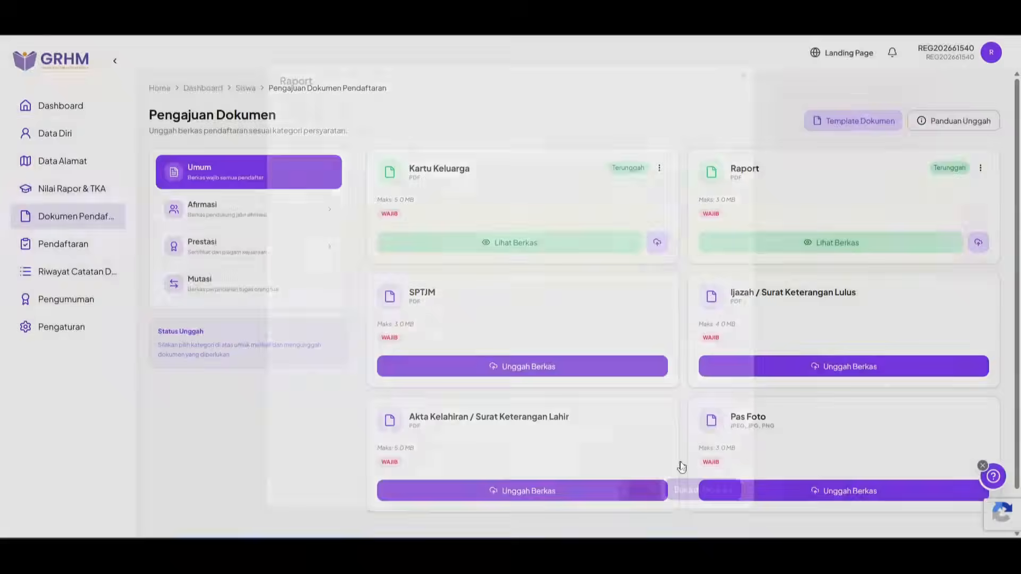
left_click(787, 235)
scroll(573, 280, "down", 10)
scroll(573, 280, "up", 10)
left_click(636, 485)
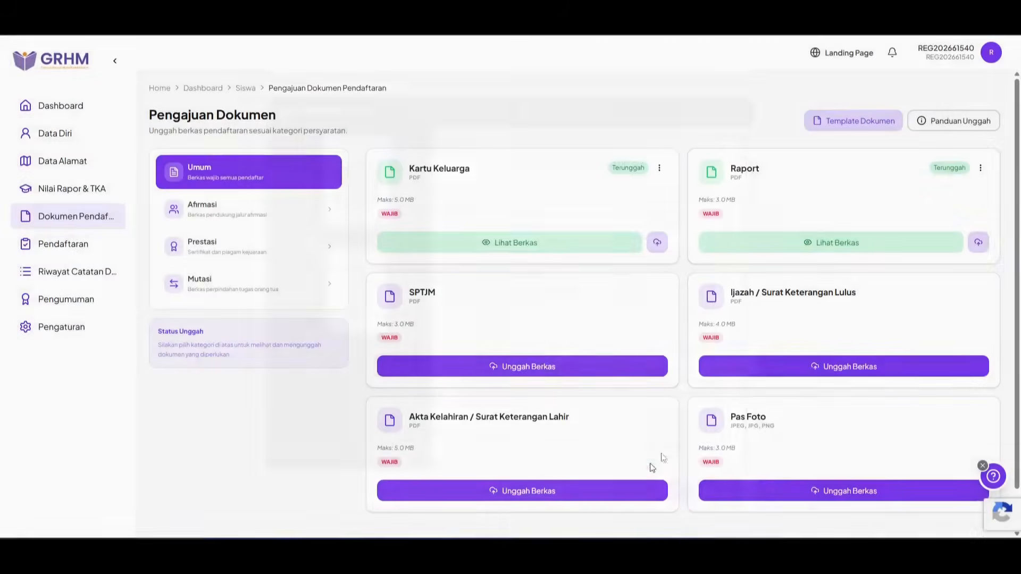
Step: Upload CONTOH SK LULUS.pdf as the Ijazah graduation letter and check its preview
left_click(778, 367)
left_click(296, 91)
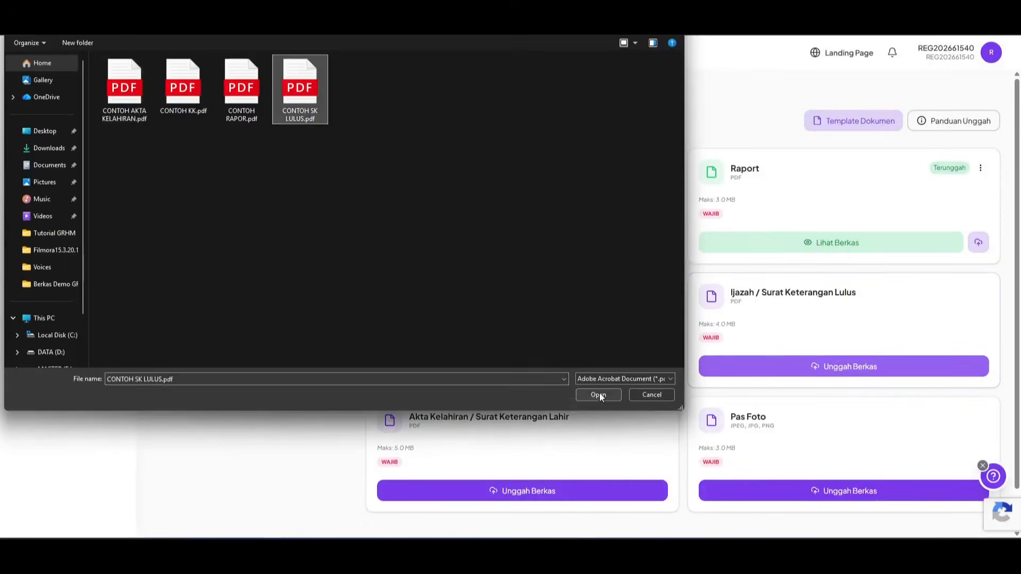
left_click(597, 394)
left_click(854, 372)
scroll(664, 425, "down", 3)
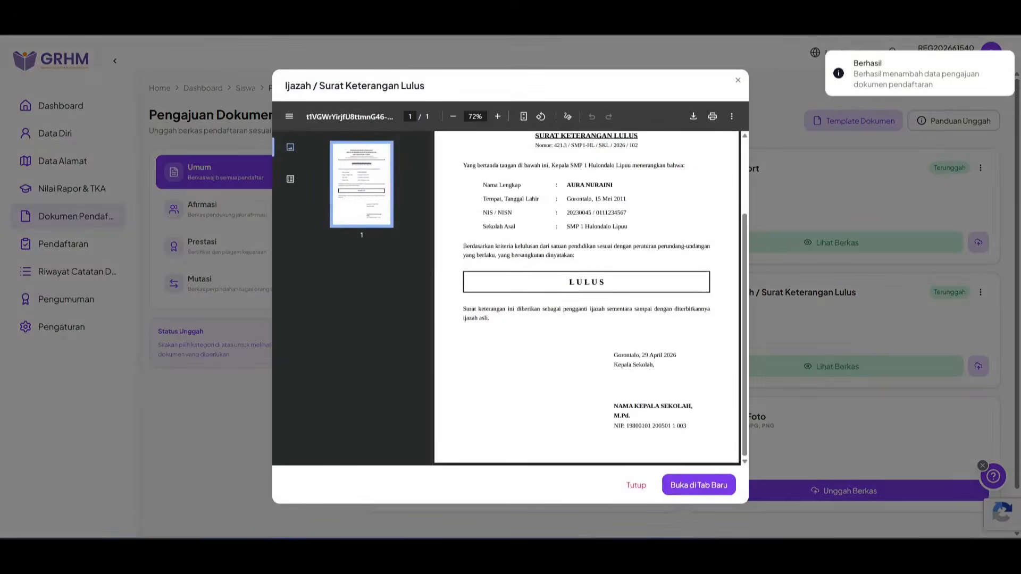
scroll(665, 426, "up", 3)
left_click(636, 485)
Step: Upload CONTOH AKTA KELAHIRAN.pdf as the birth certificate, preview it, then pick CONTOH PASFOTO.png for Pas Foto
left_click(604, 491)
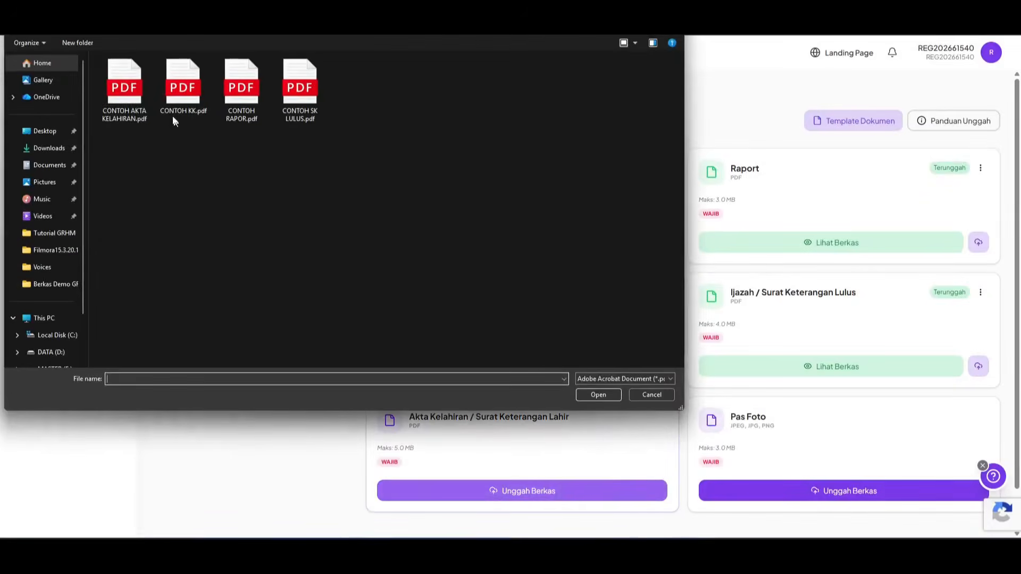
left_click(124, 88)
left_click(597, 394)
left_click(558, 491)
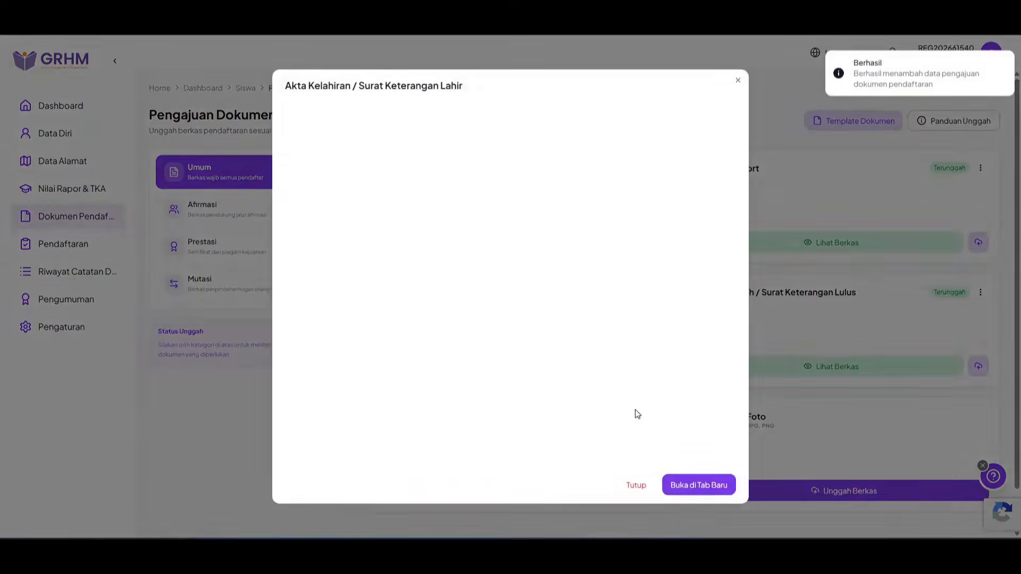
left_click(636, 484)
left_click(546, 491)
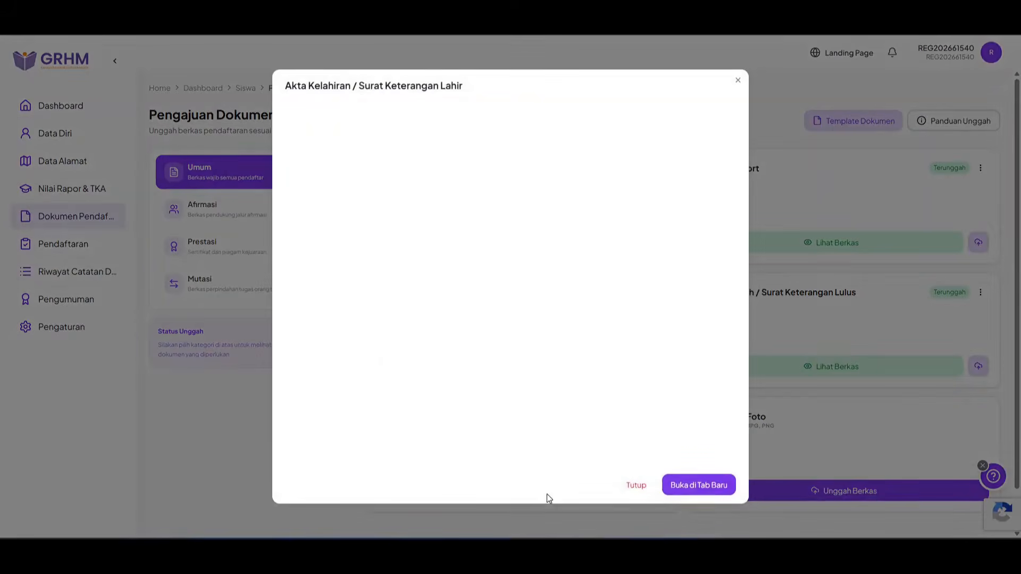
left_click(636, 484)
left_click(612, 491)
scroll(587, 298, "down", 3)
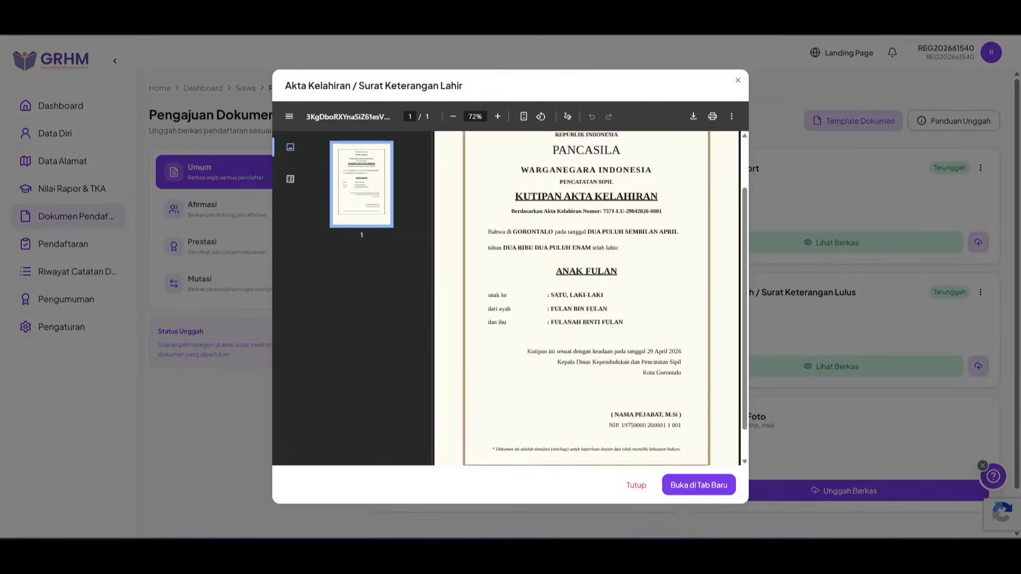
left_click(636, 485)
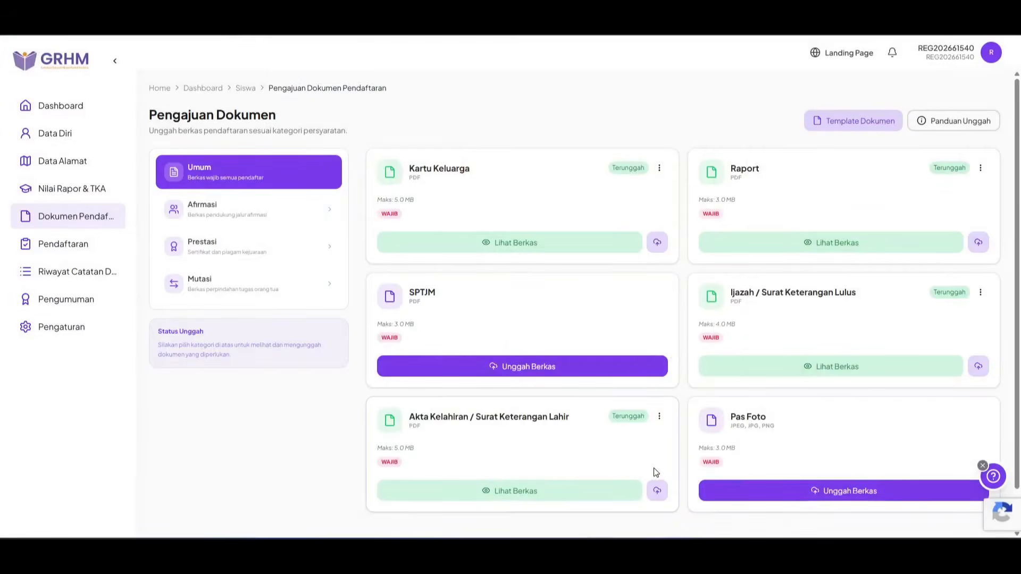
left_click(816, 492)
left_click(124, 87)
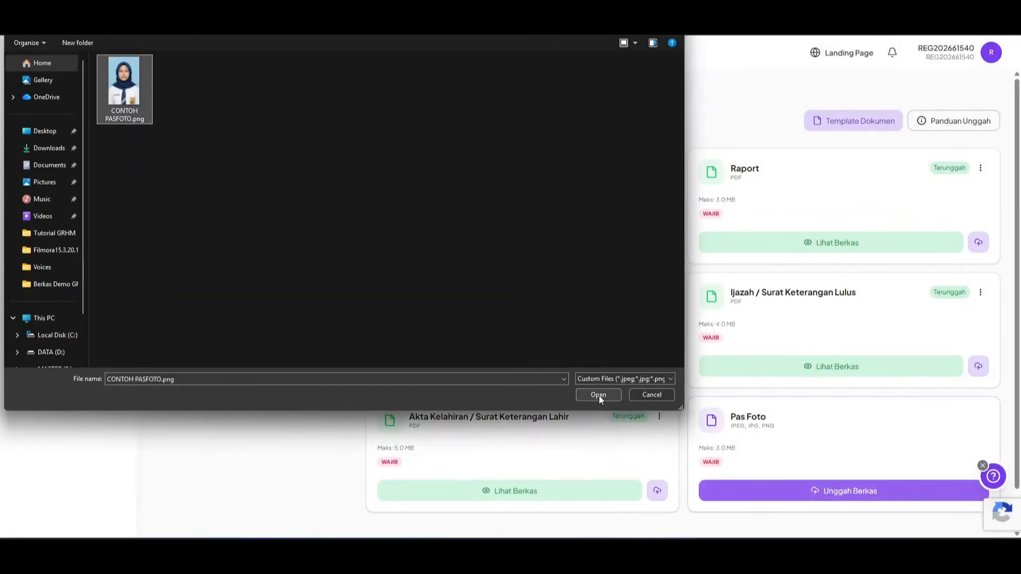
Step: Upload CONTOH PASFOTO.png as the Pas Foto and check its preview
left_click(599, 395)
left_click(815, 491)
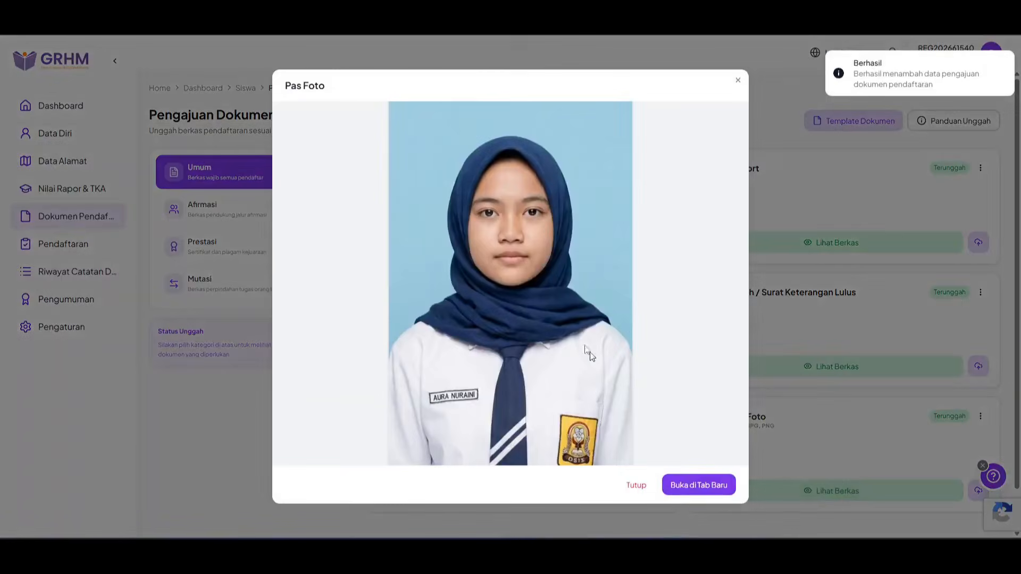
left_click(636, 485)
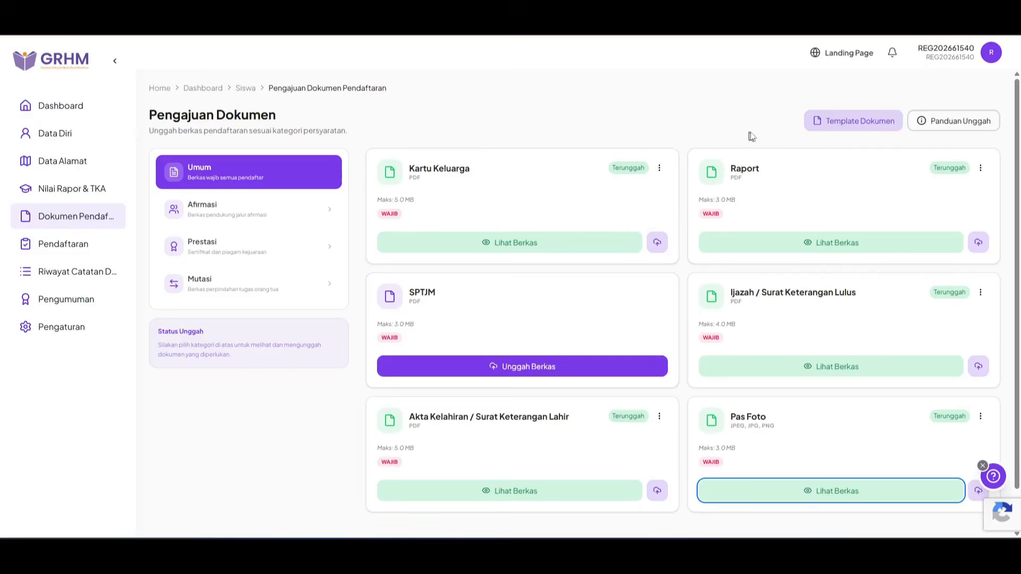
Step: Download the SPTJM template from Template Dokumen and open sptjm_template (2).docx
left_click(834, 128)
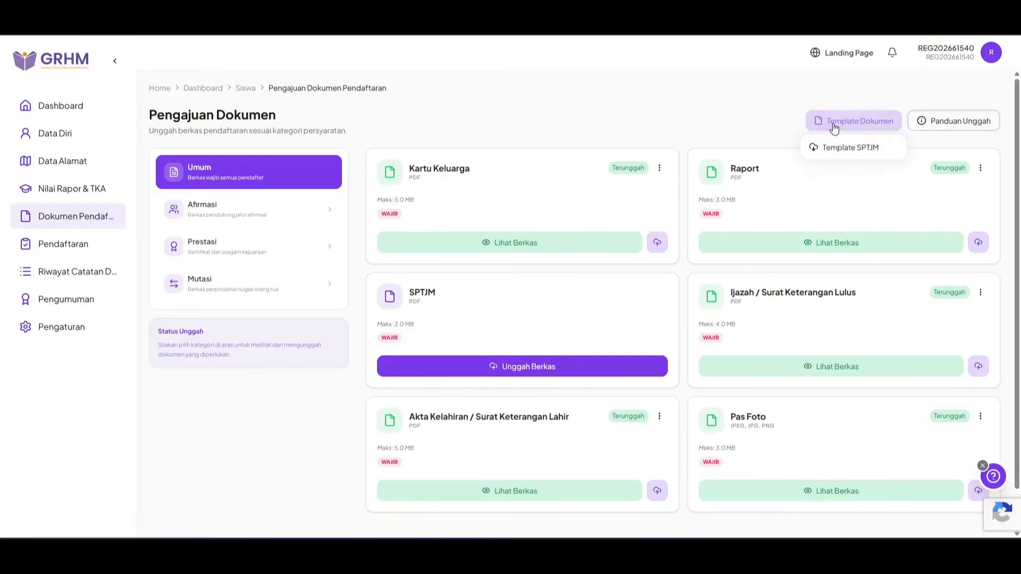
left_click(892, 154)
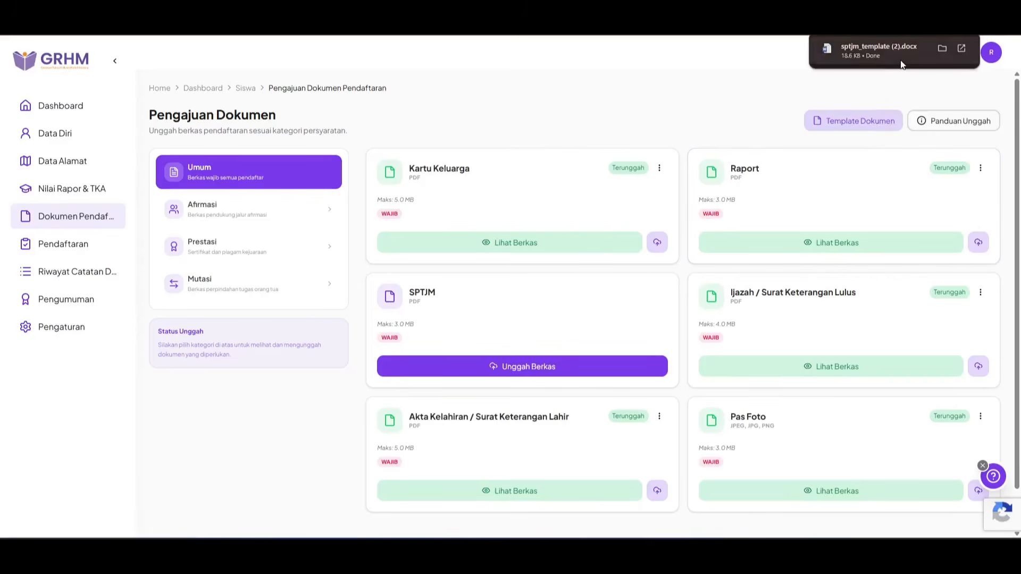
left_click(901, 64)
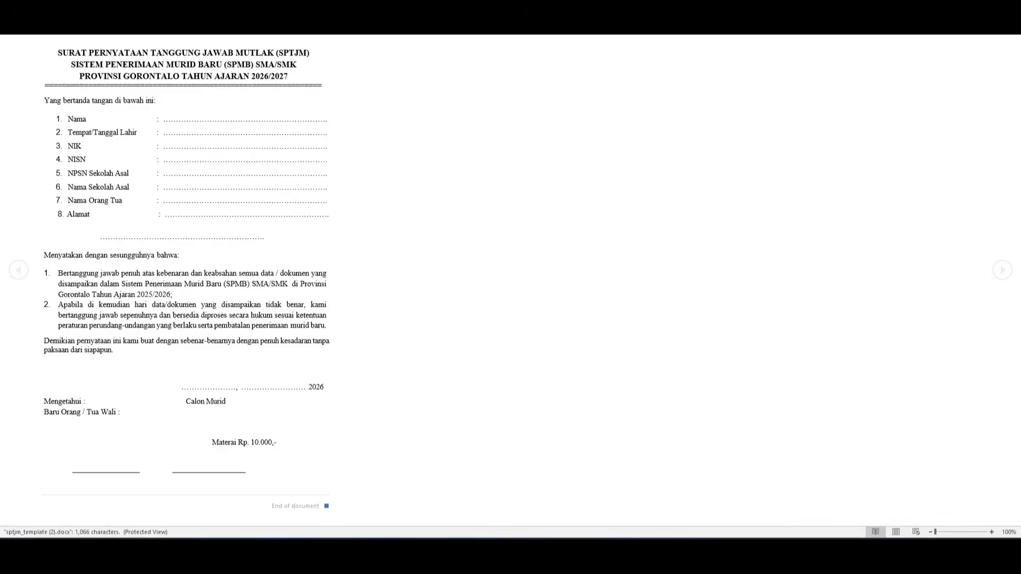
Step: Restore the Word window to normal size and enable editing of the SPTJM template
left_click(984, 8)
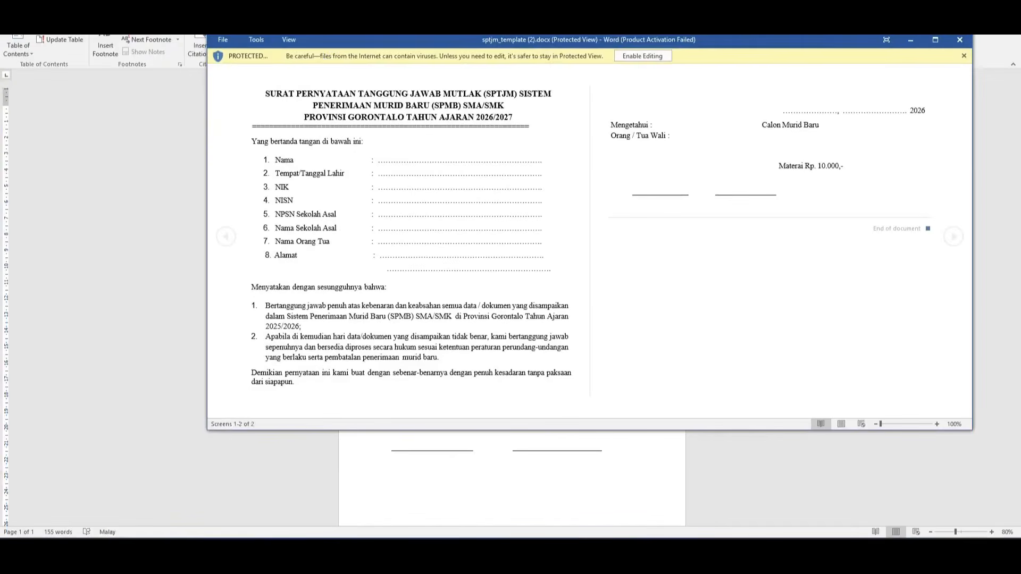
left_click(653, 57)
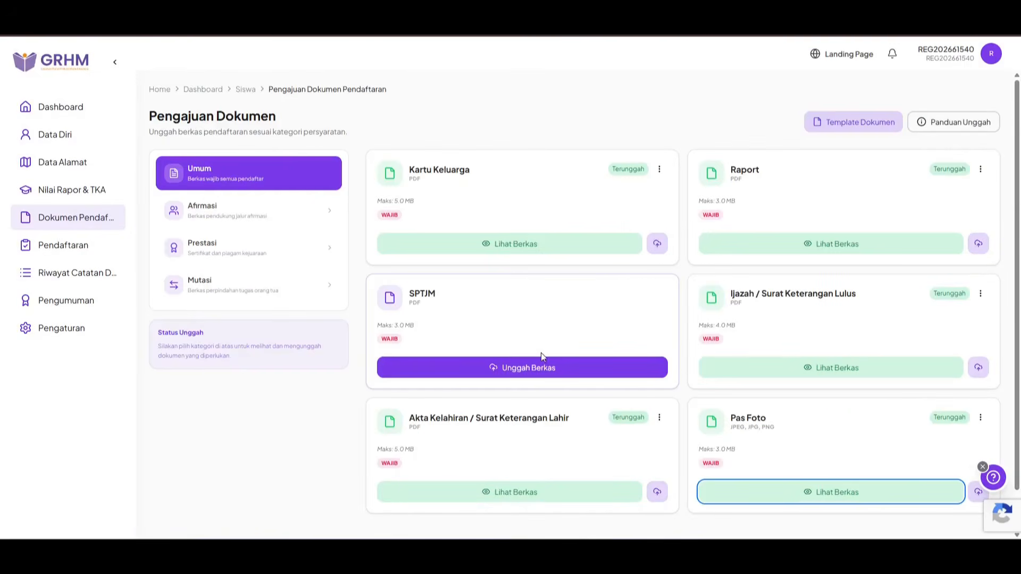
Step: Upload CONTOH SPTJM.pdf from Berkas Demo GRHM as the SPTJM document and preview it
left_click(572, 374)
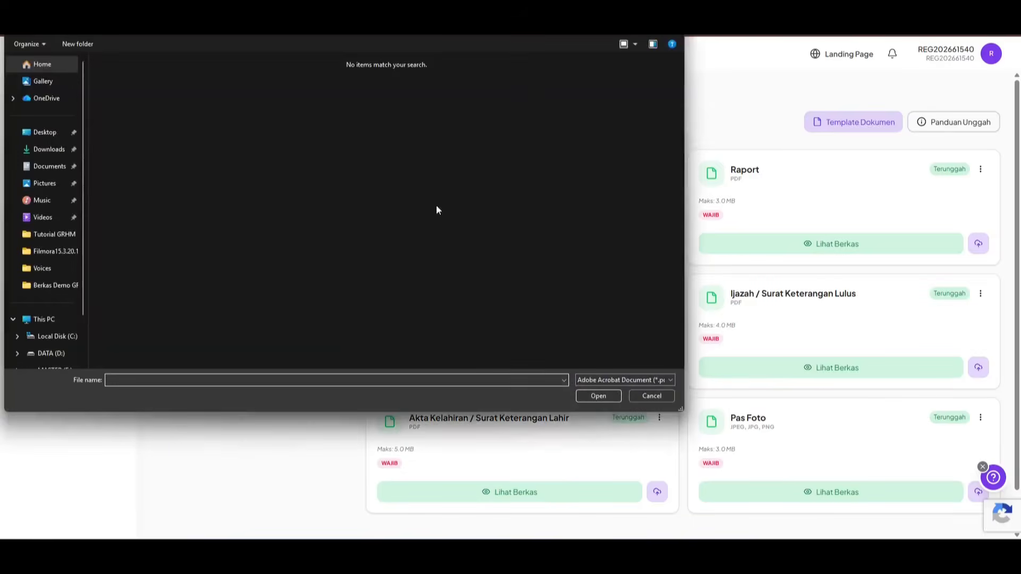
left_click(56, 284)
left_click(358, 87)
left_click(599, 394)
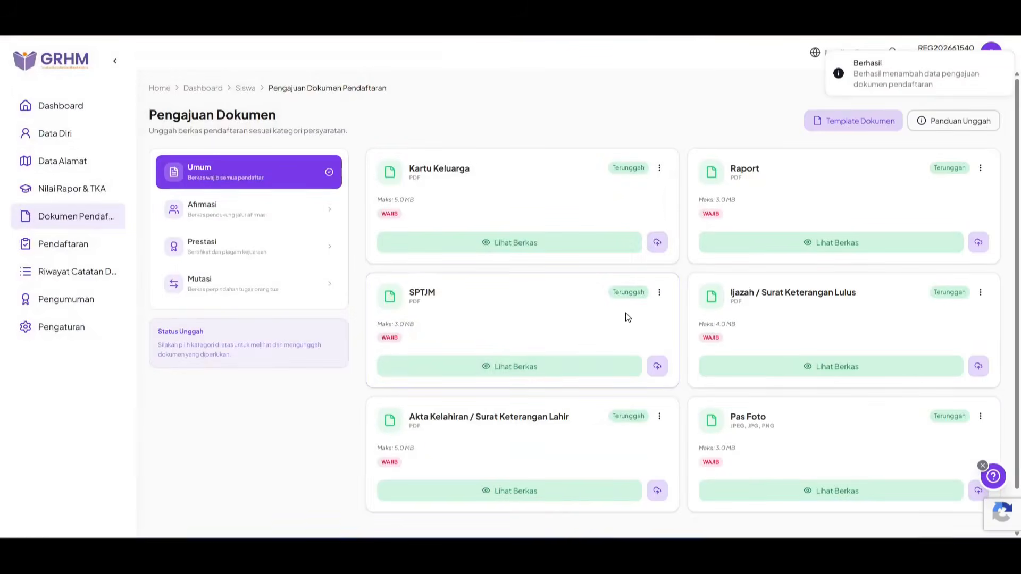
left_click(554, 368)
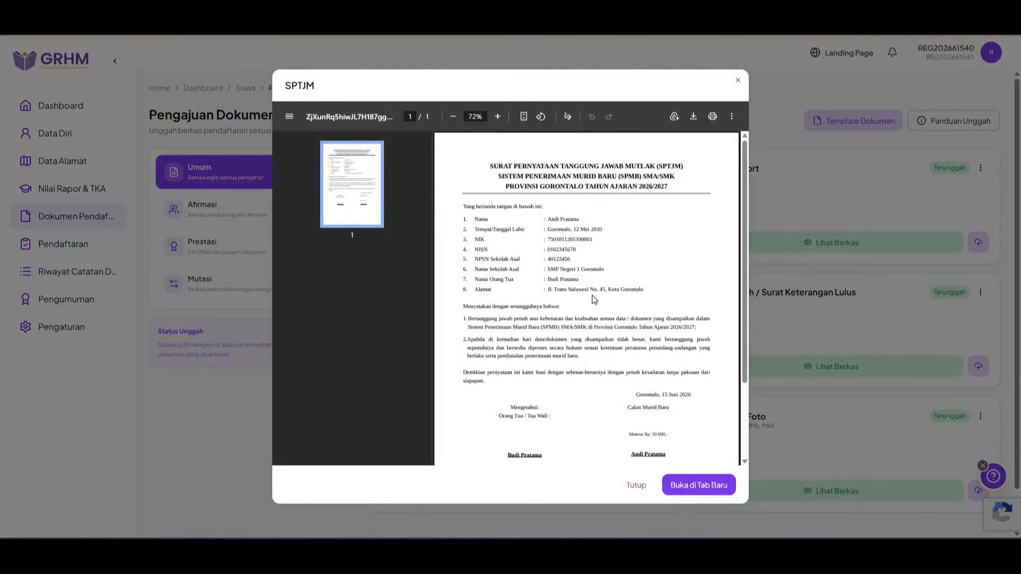
left_click(638, 484)
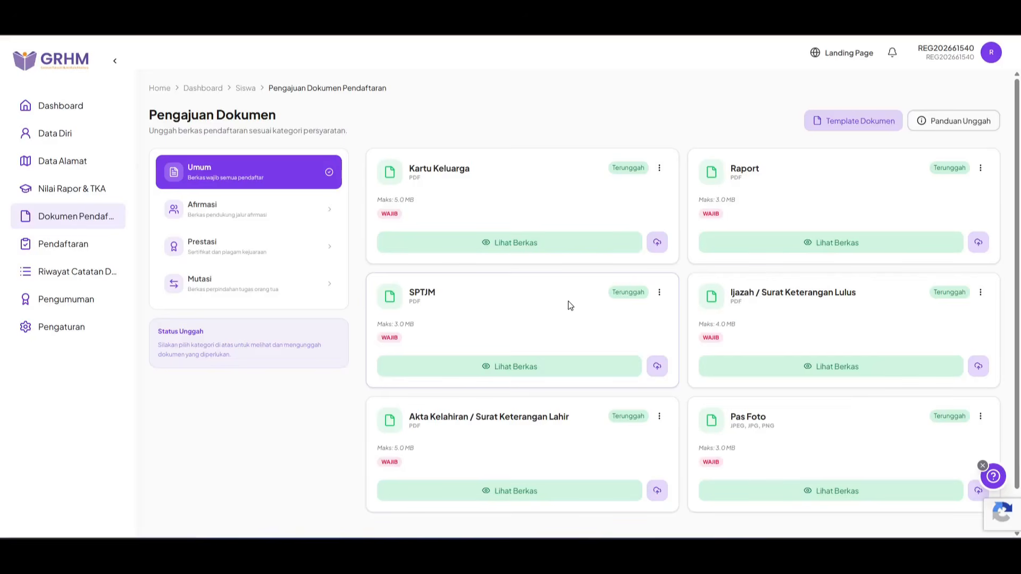
Step: Cancel re-uploading the Kartu Keluarga file and switch to the Afirmasi document category
left_click(658, 243)
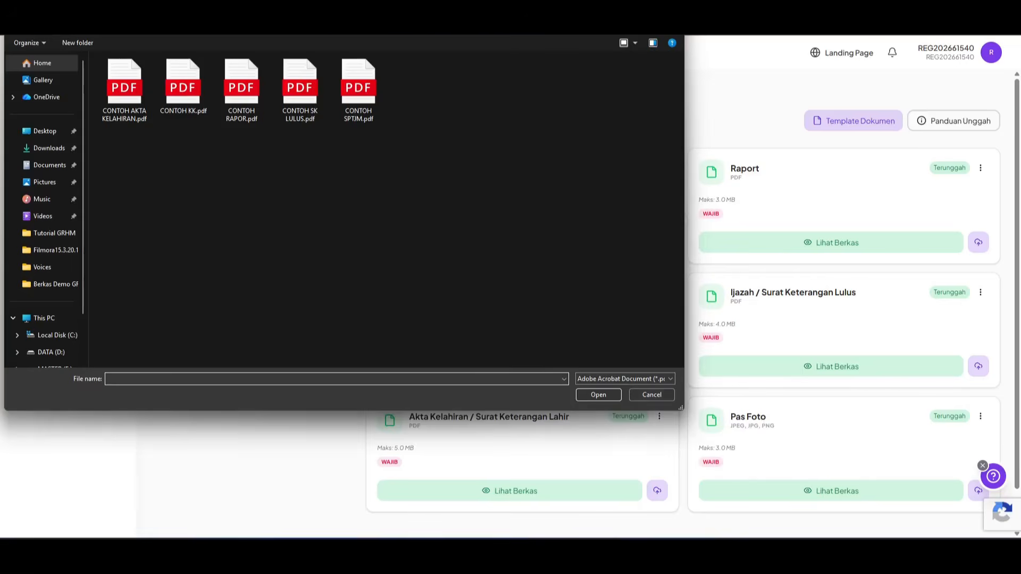
left_click_drag(311, 2, 325, 37)
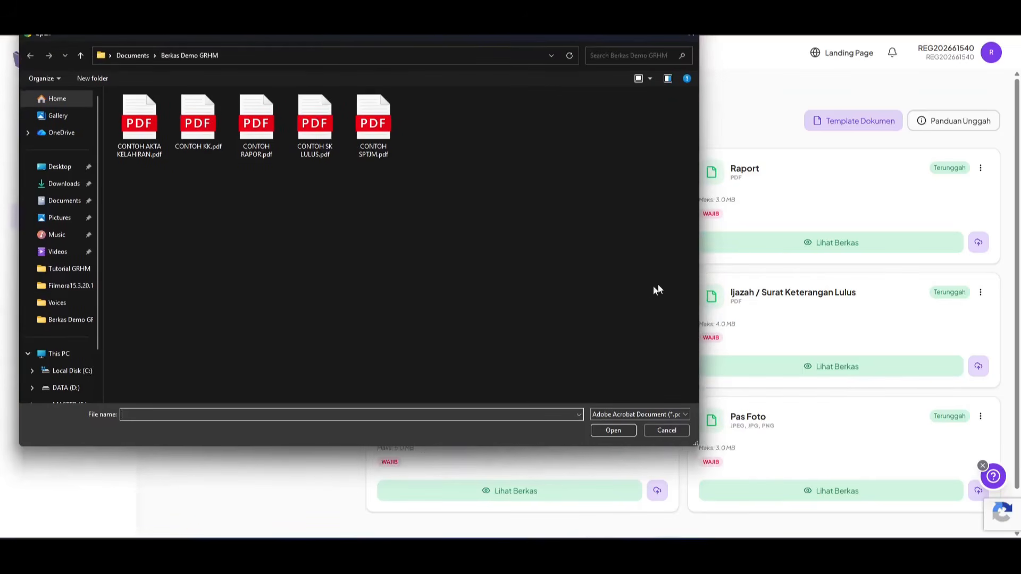
left_click(666, 430)
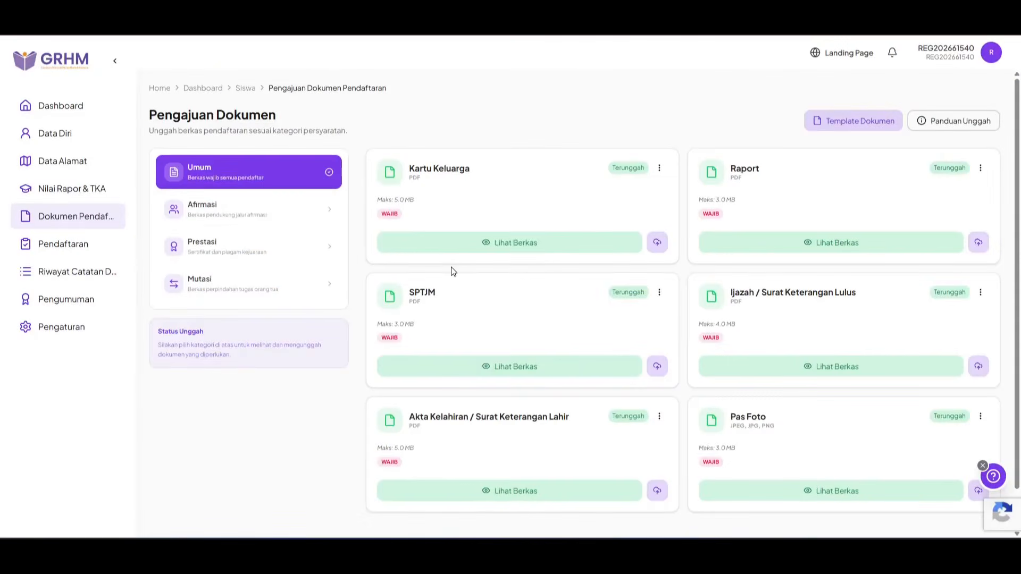
left_click(251, 220)
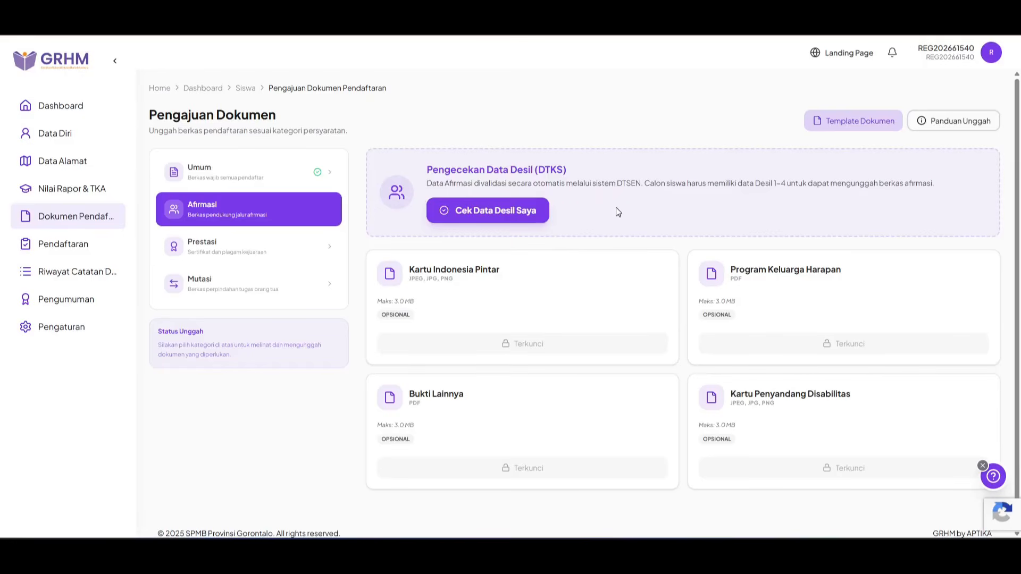
Step: Run the Cek Data Desil Saya check in the Pengecekan Data Desil (DTKS) panel
left_click(438, 207)
Step: Open the Prestasi category and scroll through its optional certificate upload cards
left_click(283, 254)
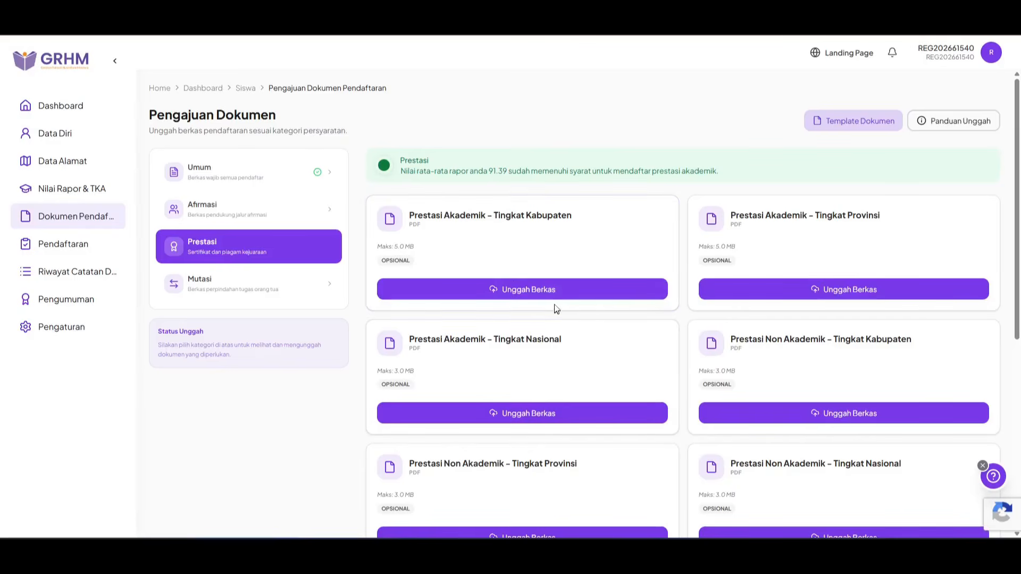
scroll(575, 298, "down", 3)
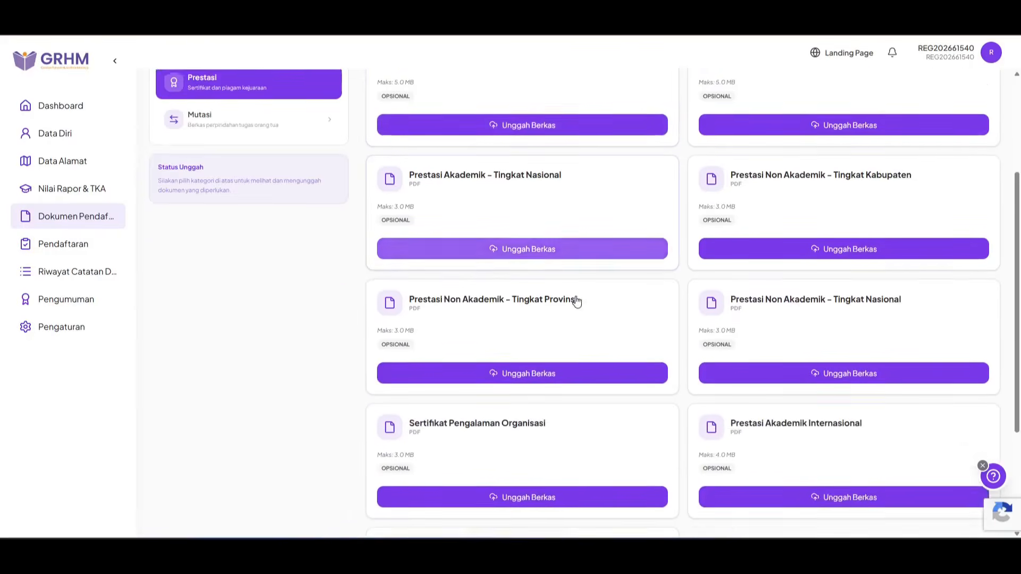
scroll(576, 299, "down", 3)
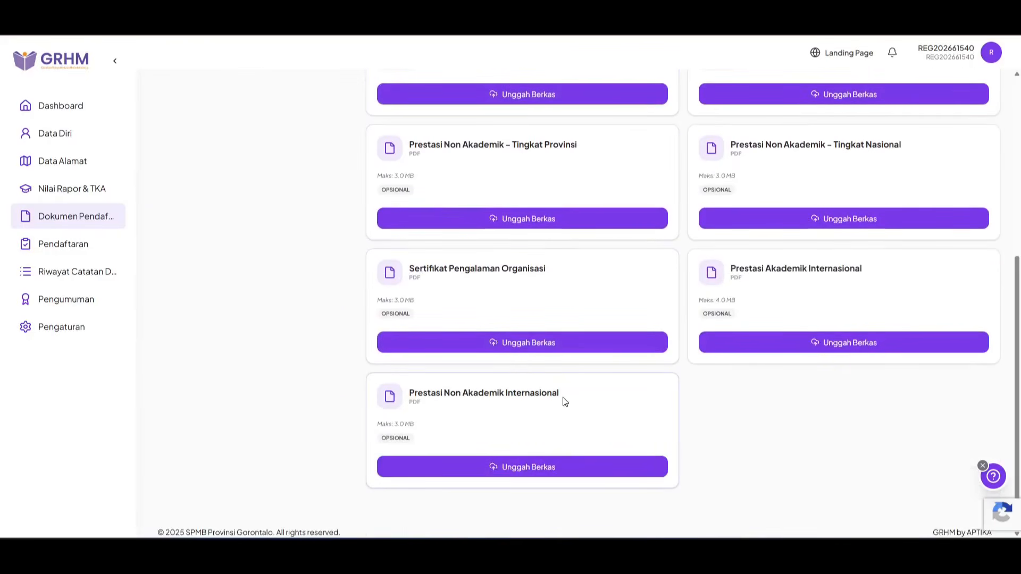
scroll(566, 392, "up", 6)
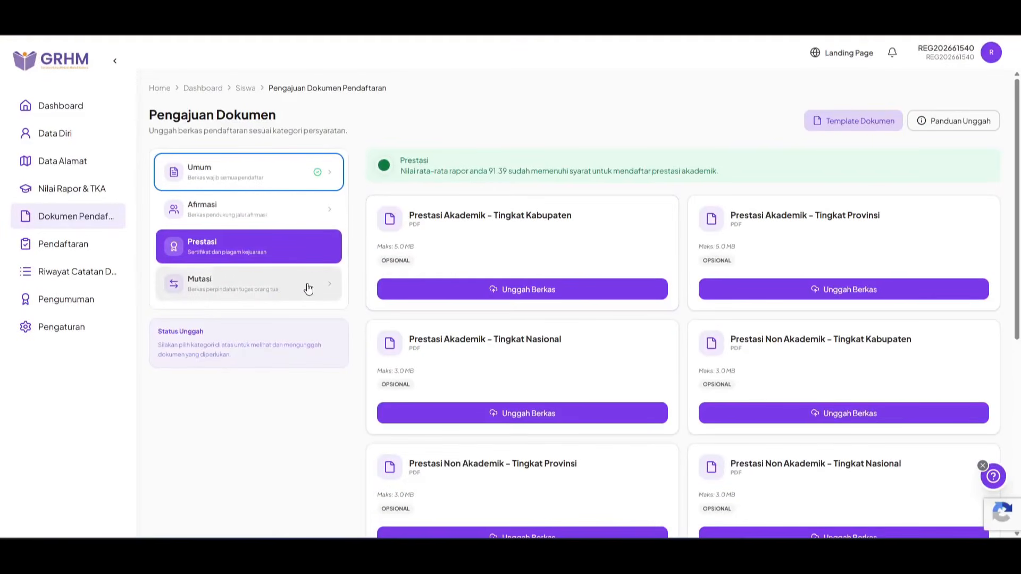
Step: View the Mutasi category's Surat Tugas Perpindahan requirement, then go to the Pendaftaran Akademik Terpadu page
left_click(262, 289)
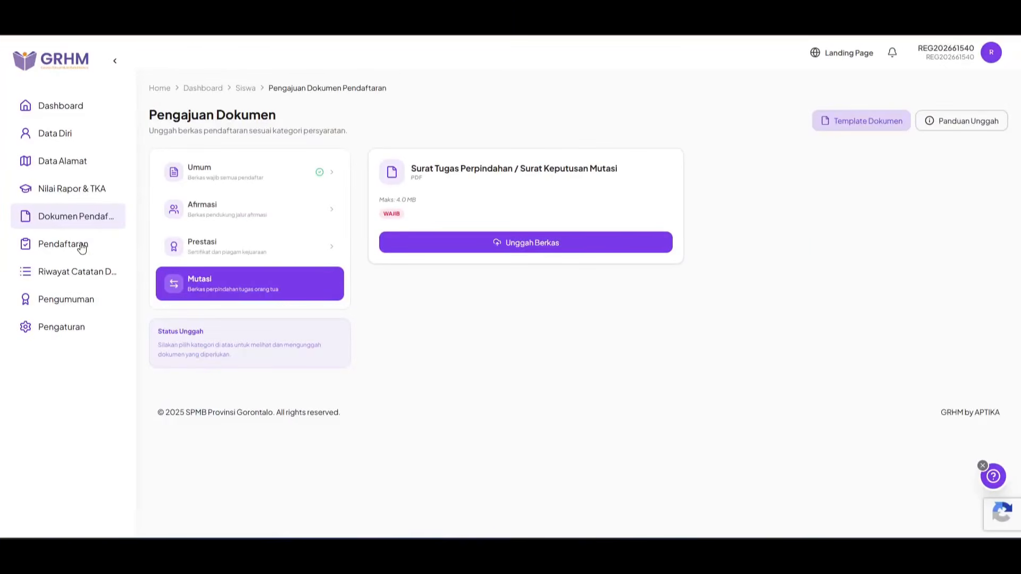
left_click(81, 244)
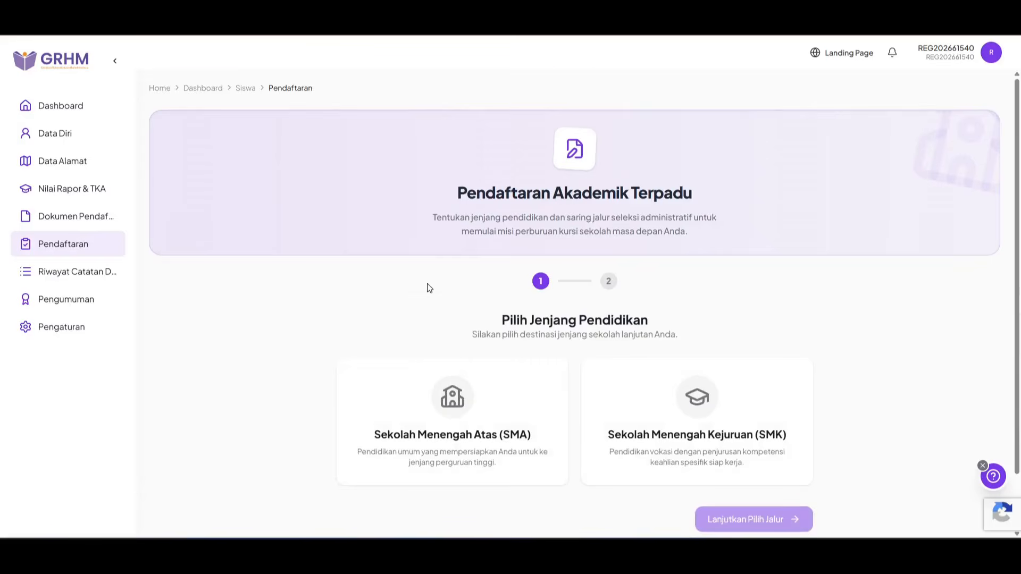
Step: Pick SMA as the school level and Domisili as the admission route
scroll(425, 287, "down", 2)
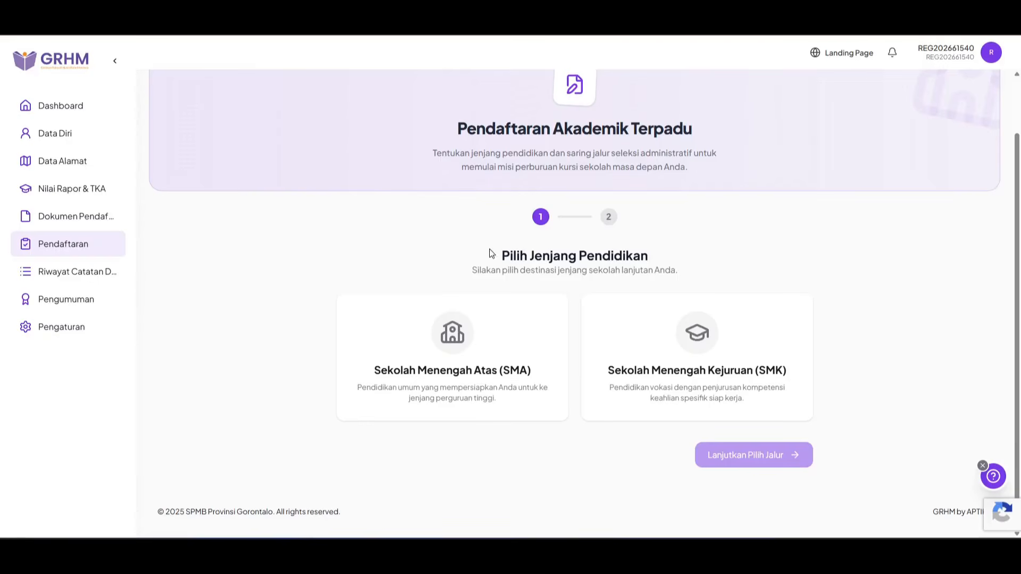
left_click(484, 364)
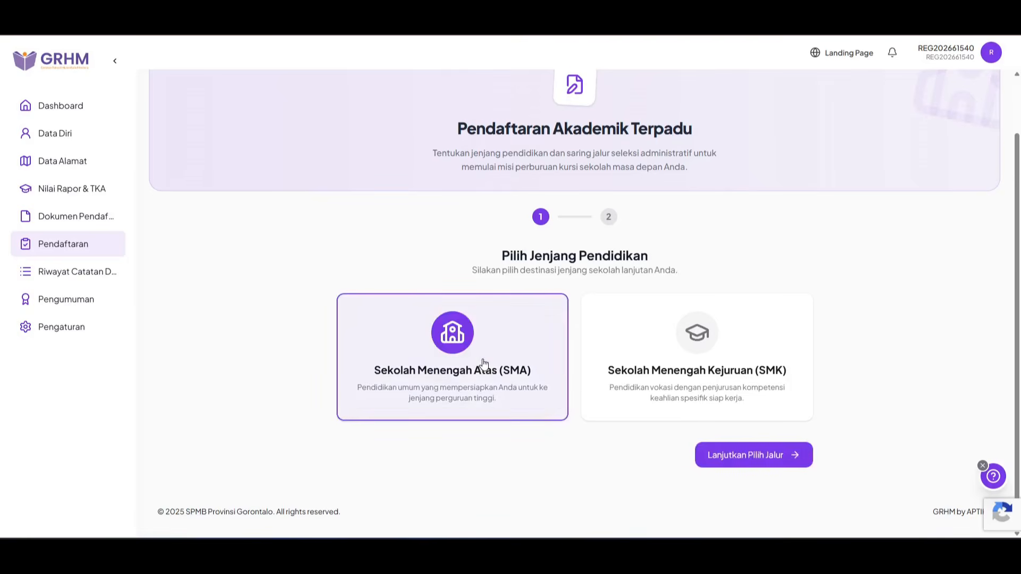
left_click(788, 460)
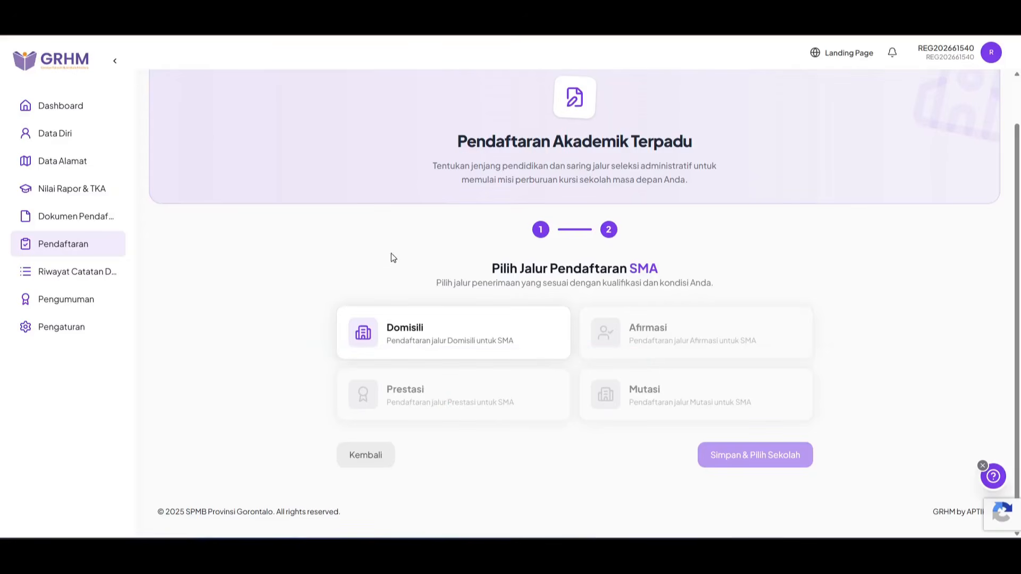
left_click(476, 331)
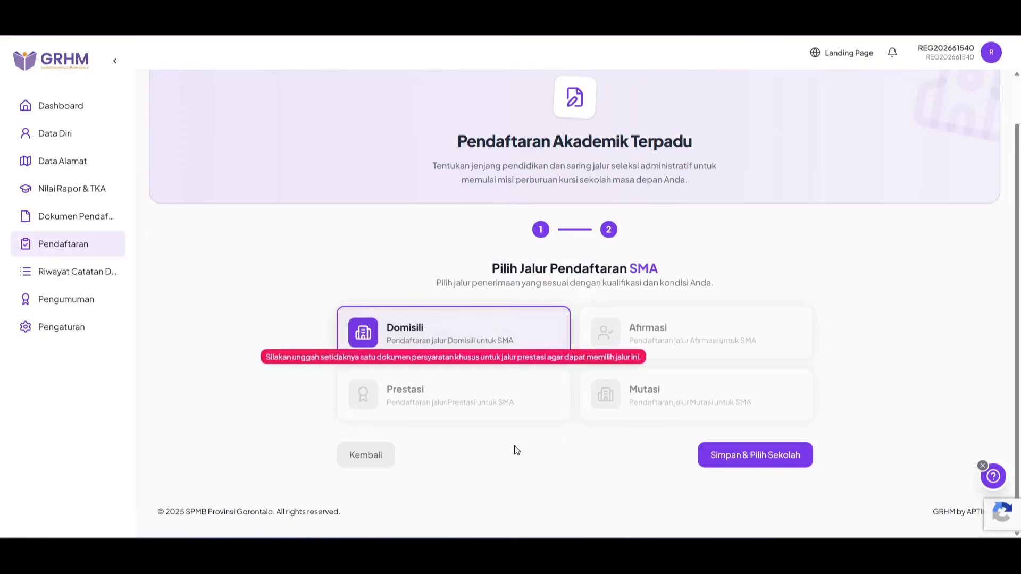
Step: Save the SMA Domisili route and open Lanjutkan & Kelola Sekolah for school selection
left_click(749, 461)
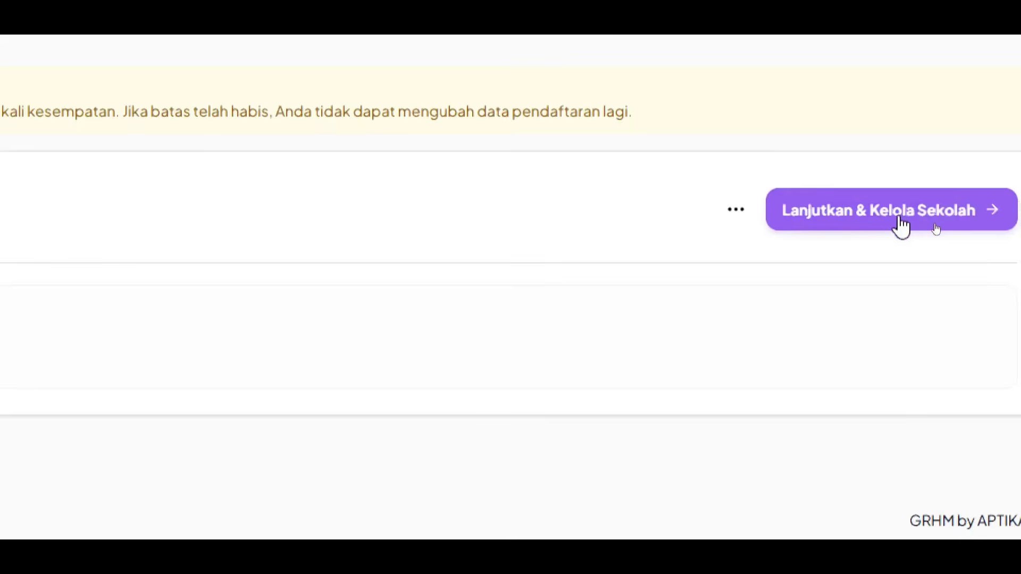
left_click(900, 226)
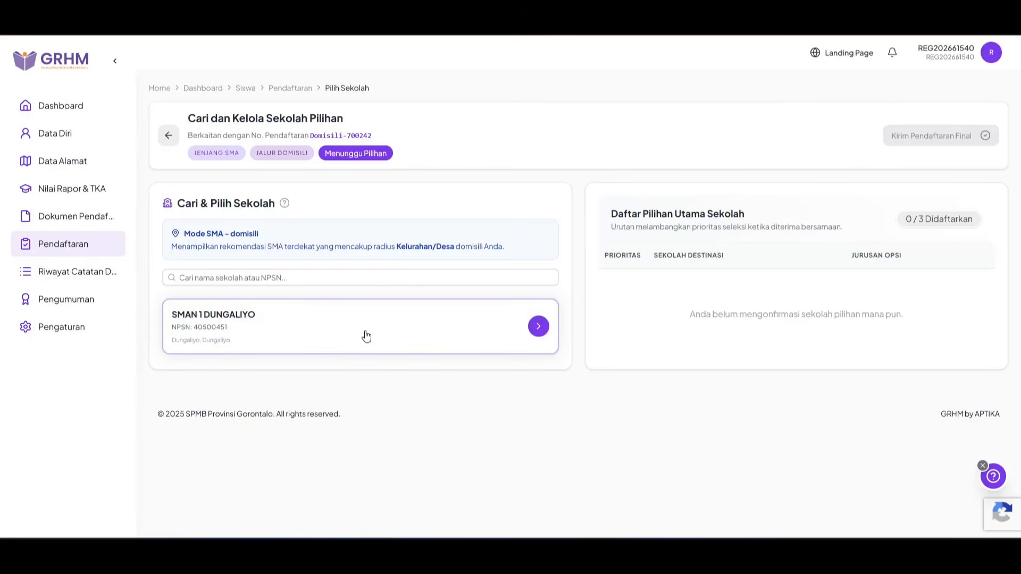
Step: Review SMAN 1 DUNGALIYO's admission resume and register it as priority #1
left_click(281, 329)
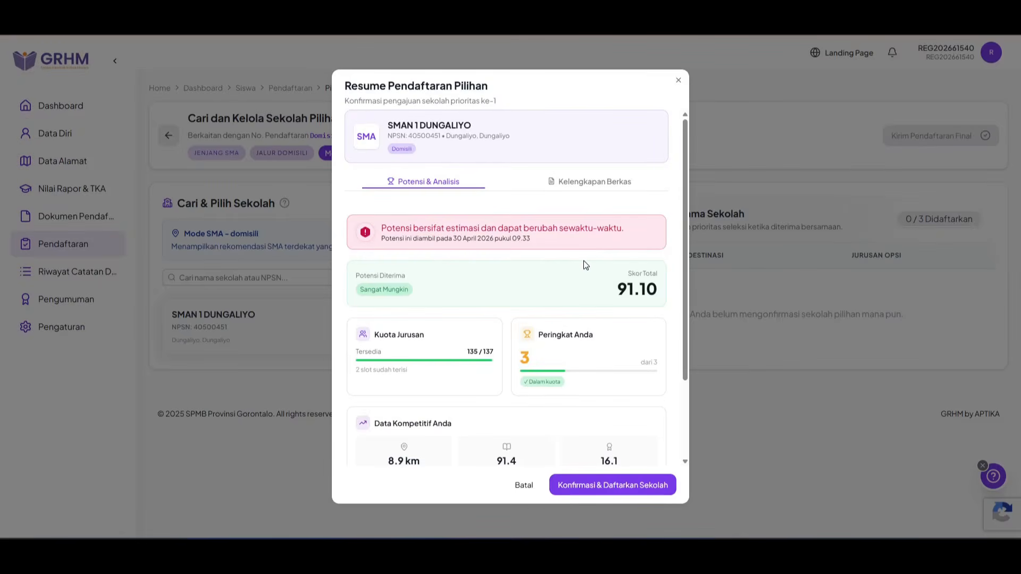
scroll(538, 261, "down", 1)
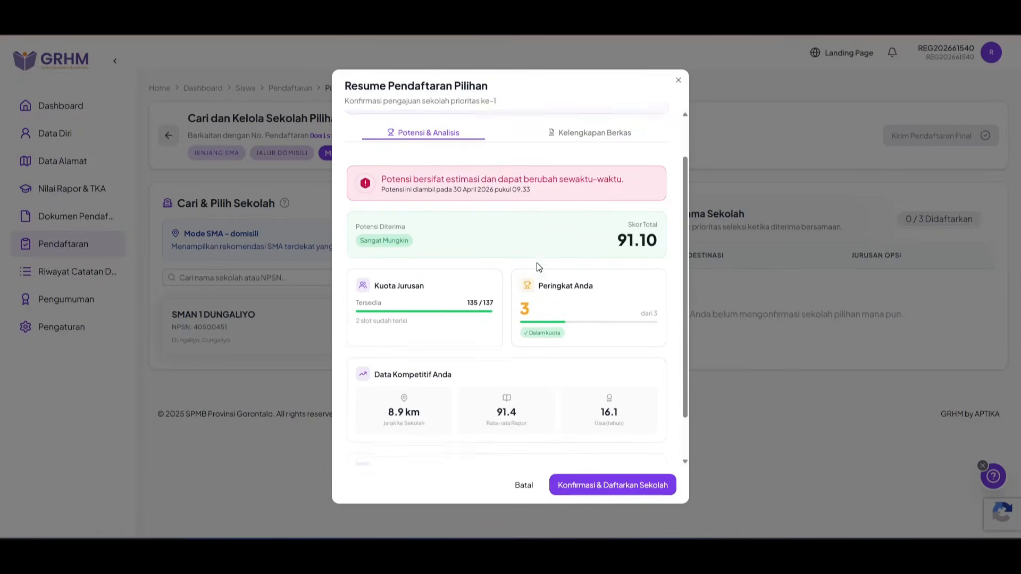
scroll(538, 266, "down", 1)
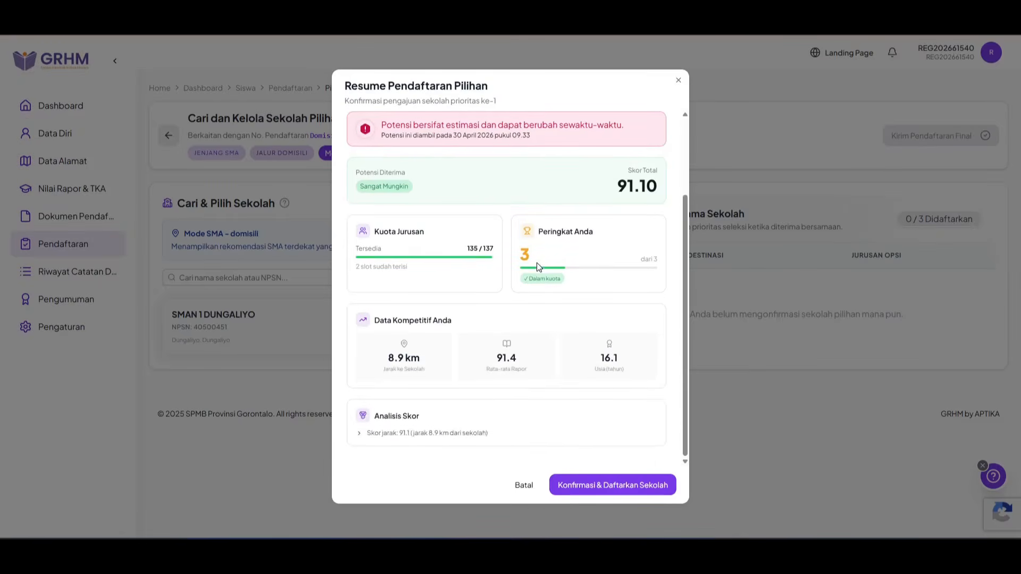
scroll(537, 263, "up", 2)
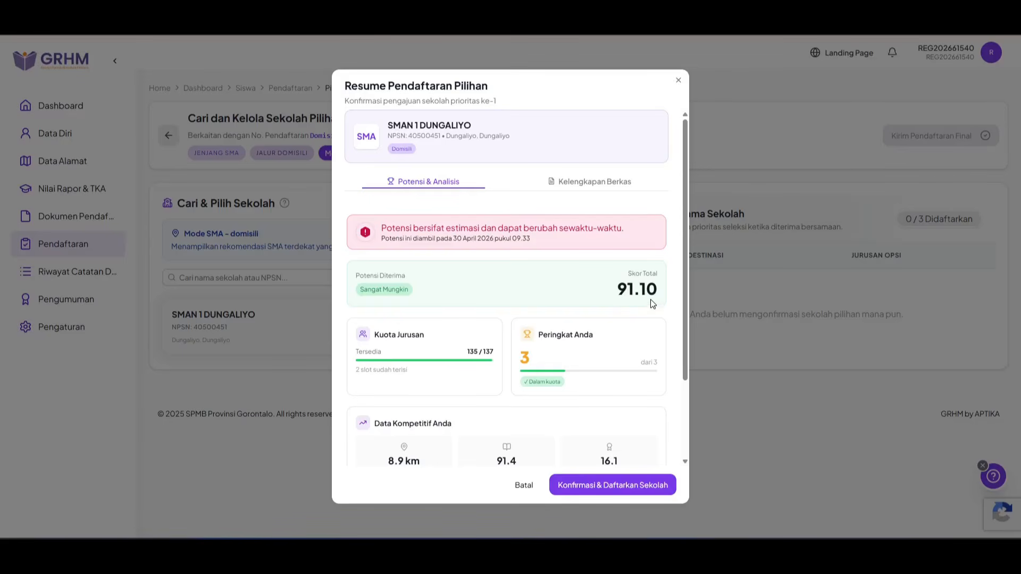
scroll(597, 308, "down", 2)
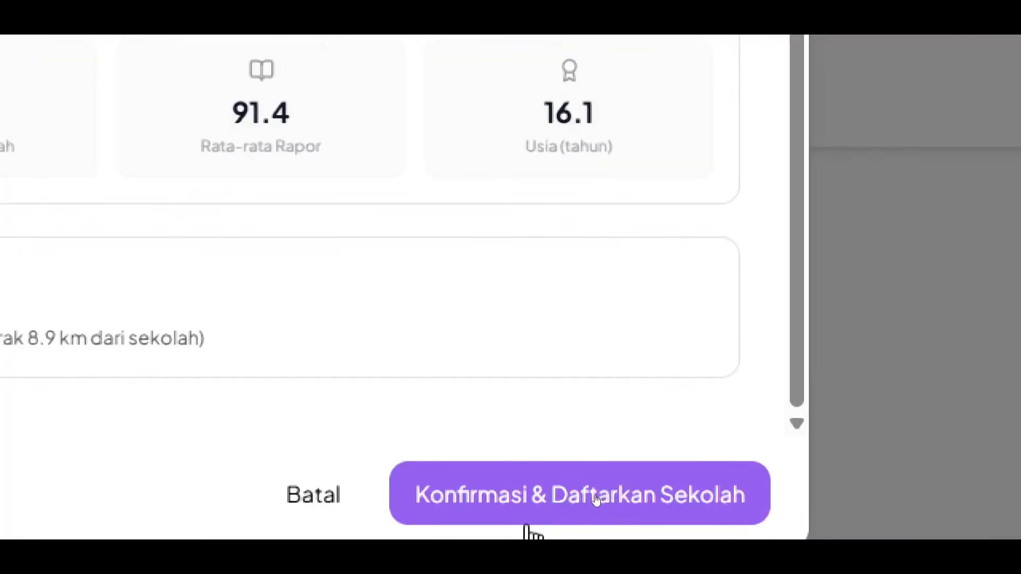
left_click(555, 497)
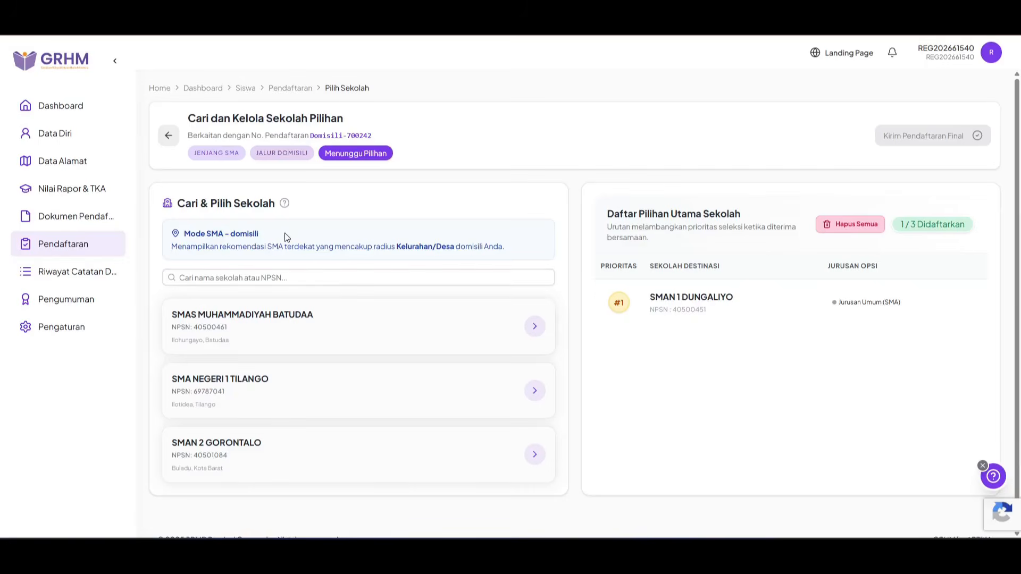
Step: Review SMAS MUHAMMADIYAH BATUDAA's resume and register it as priority #2
left_click(281, 331)
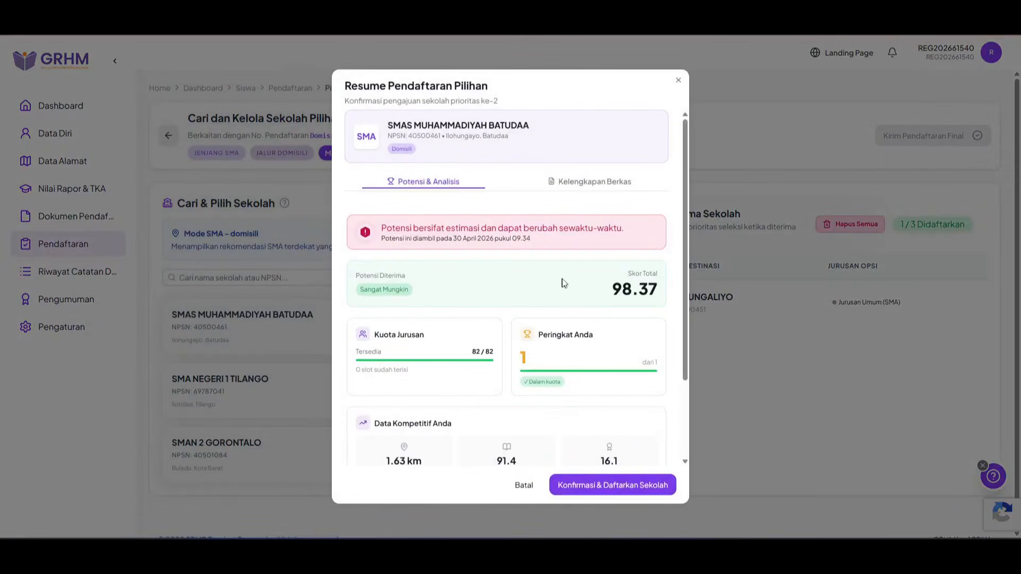
scroll(565, 277, "down", 1)
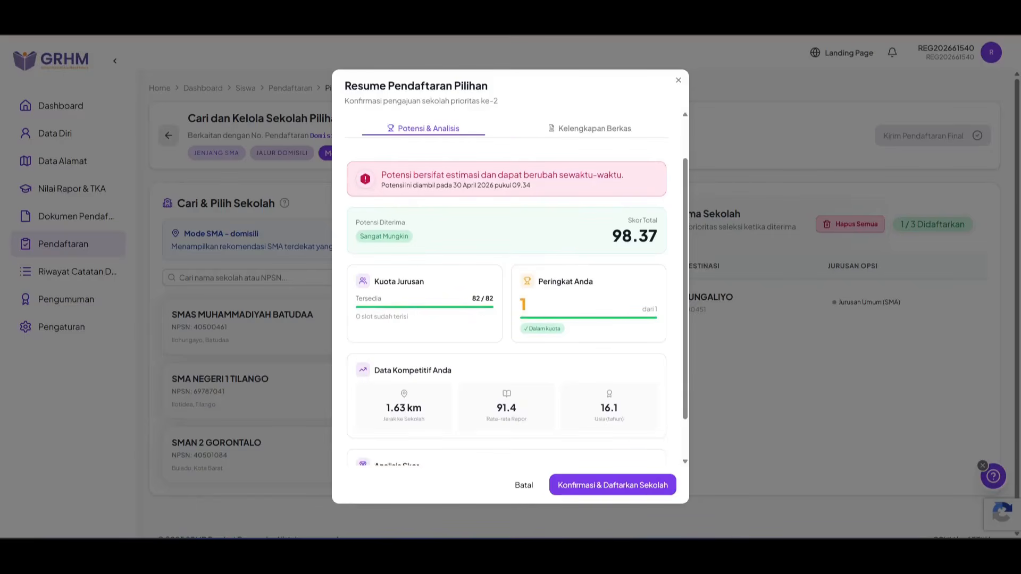
scroll(568, 281, "down", 1)
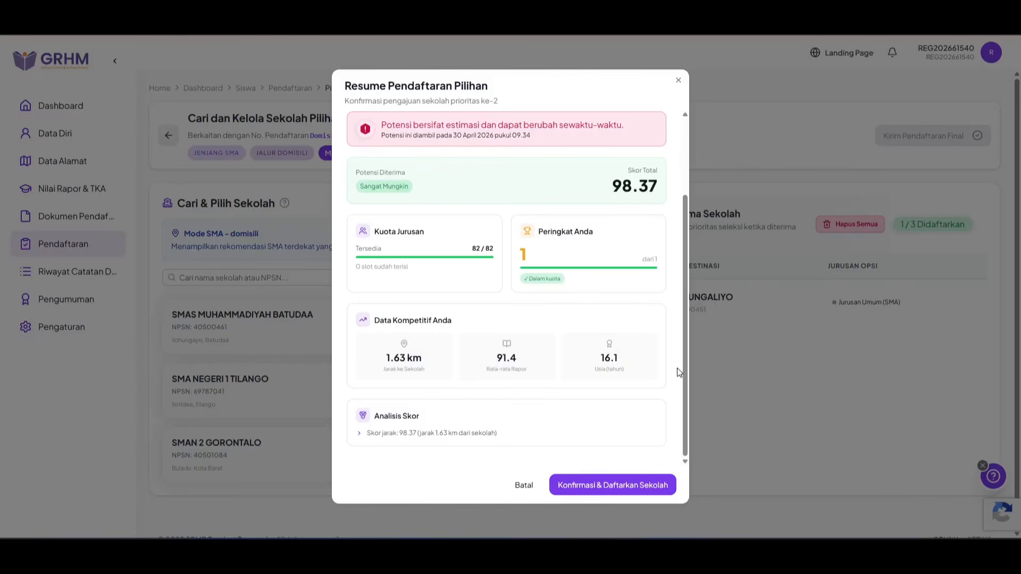
left_click(637, 485)
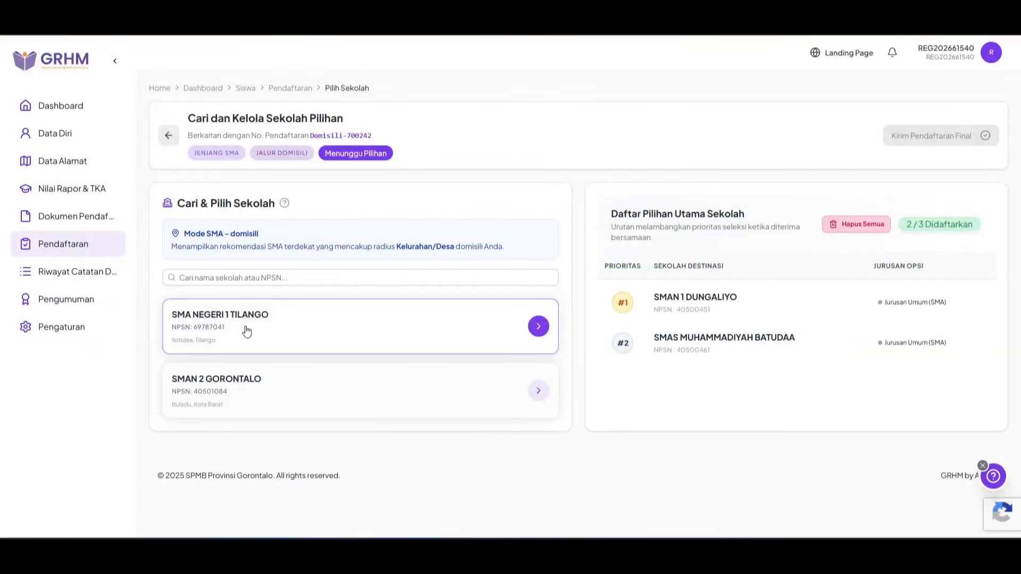
Step: Review SMAN 2 GORONTALO's admission resume and dismiss it without registering
left_click(290, 384)
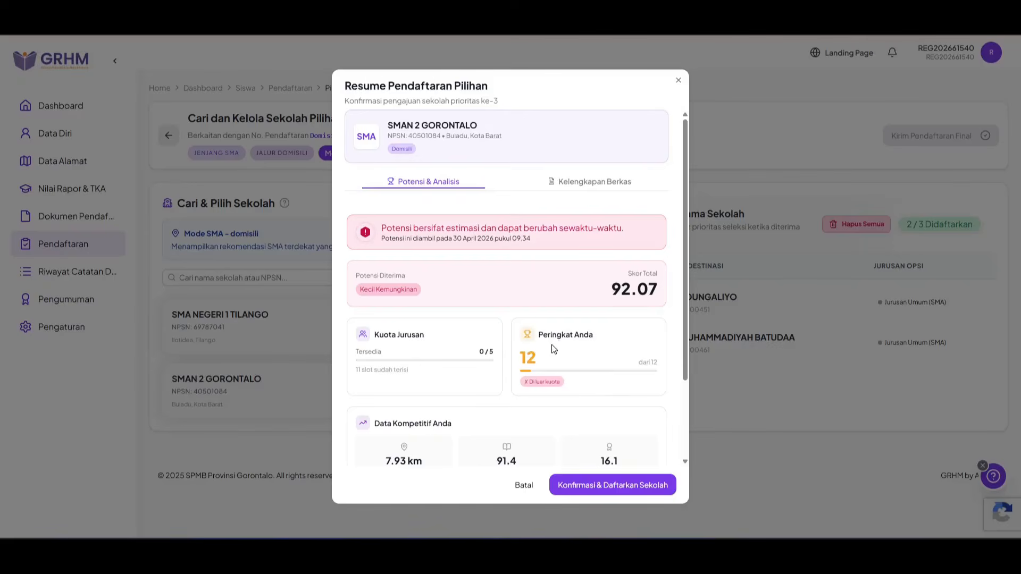
scroll(552, 343, "down", 3)
scroll(551, 343, "up", 3)
left_click(522, 487)
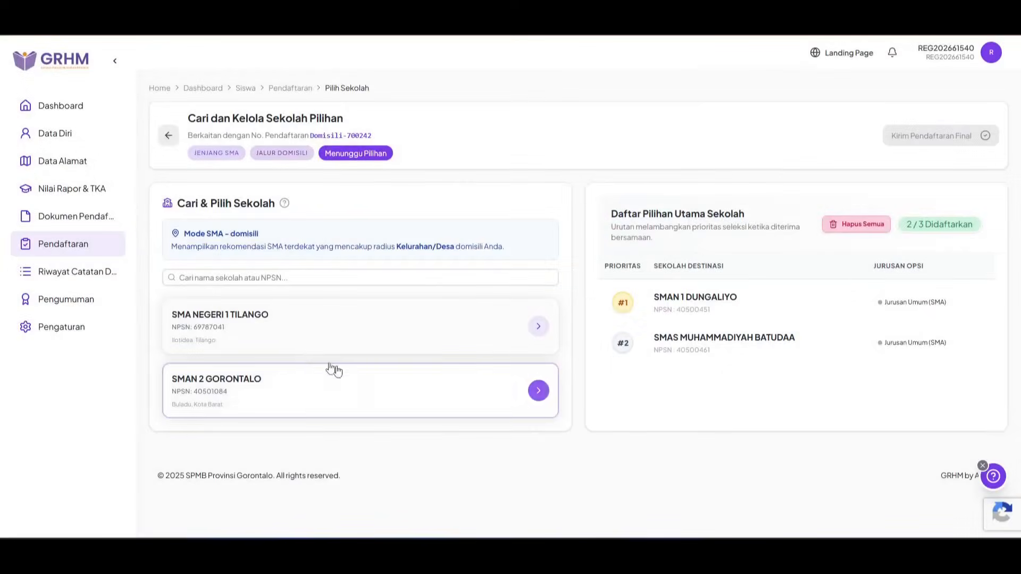
Step: Register SMA NEGERI 1 TILANGO as priority #3 after reviewing its resume
left_click(296, 340)
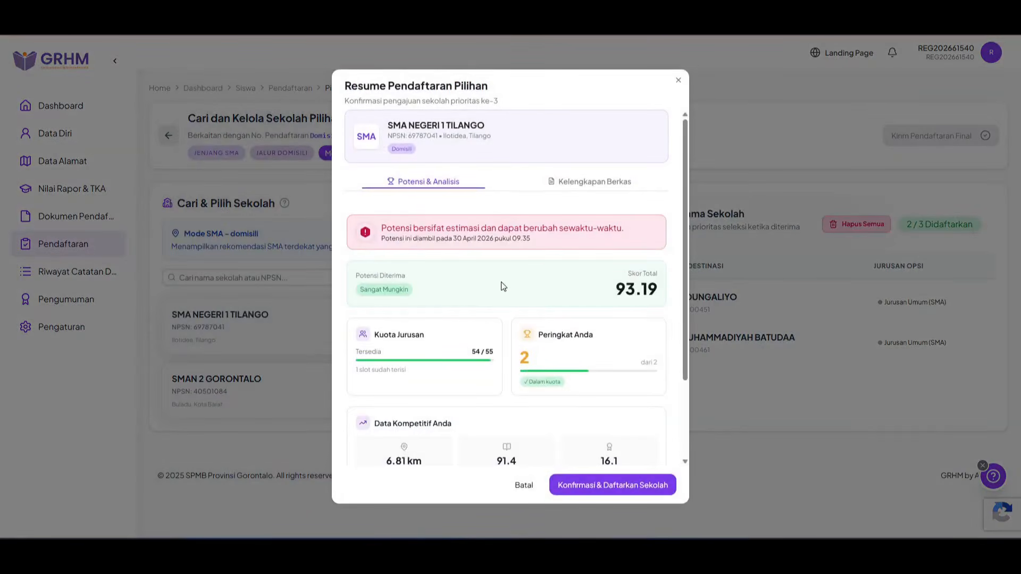
scroll(501, 286, "down", 2)
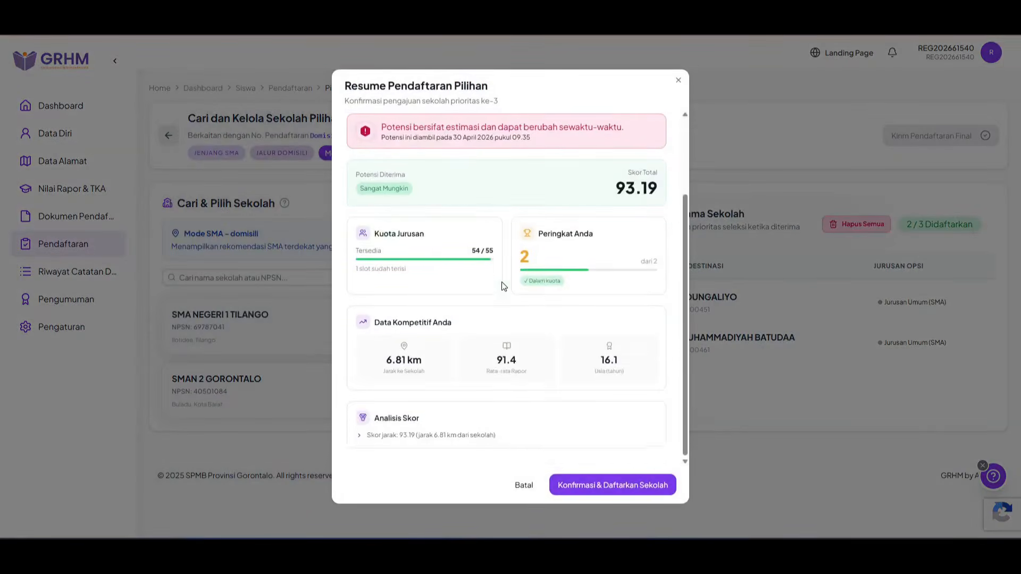
left_click(609, 486)
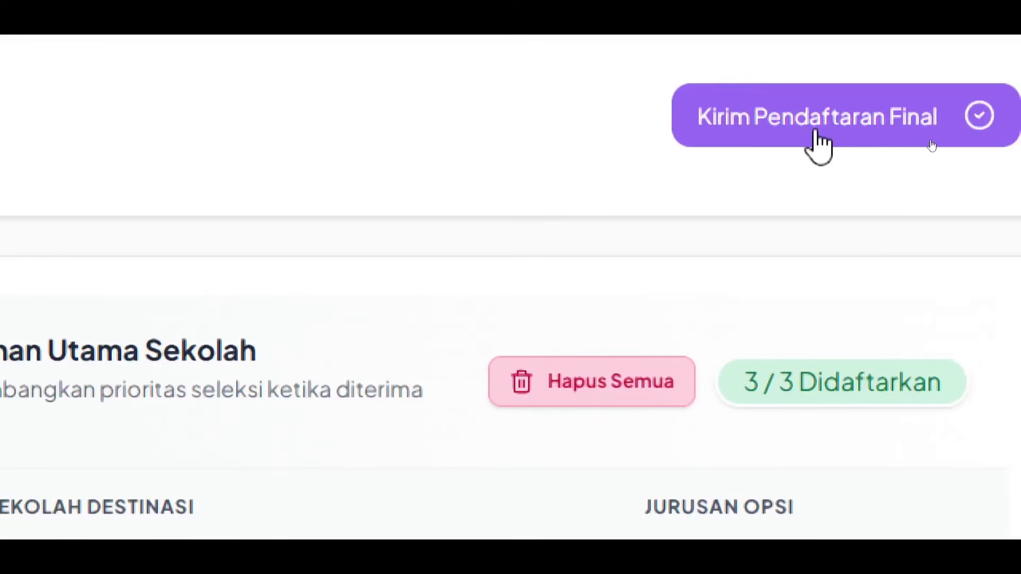
Step: Accept the declaration and submit the SMA Domisili registration and its three schools as final
left_click(816, 133)
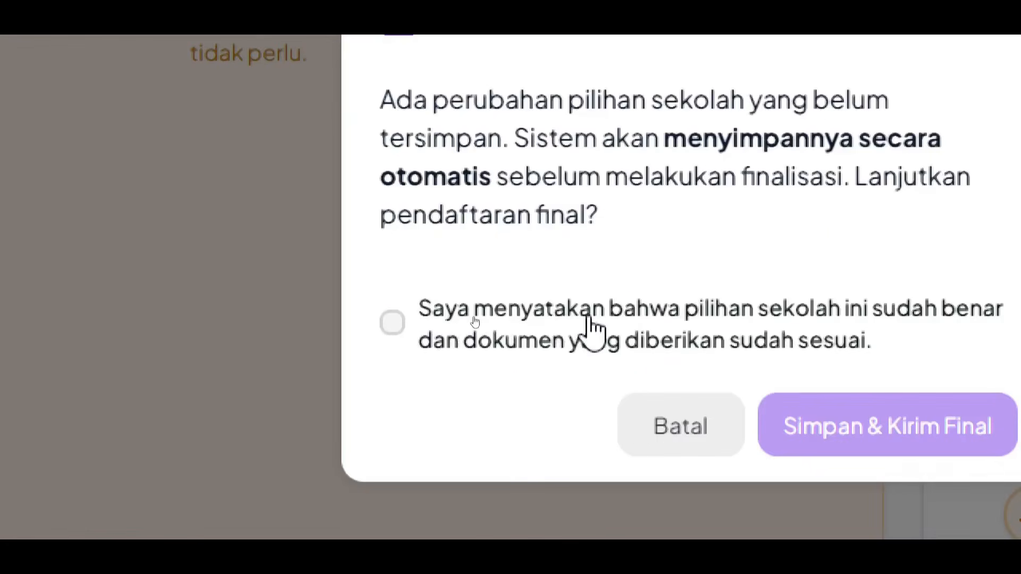
left_click(588, 319)
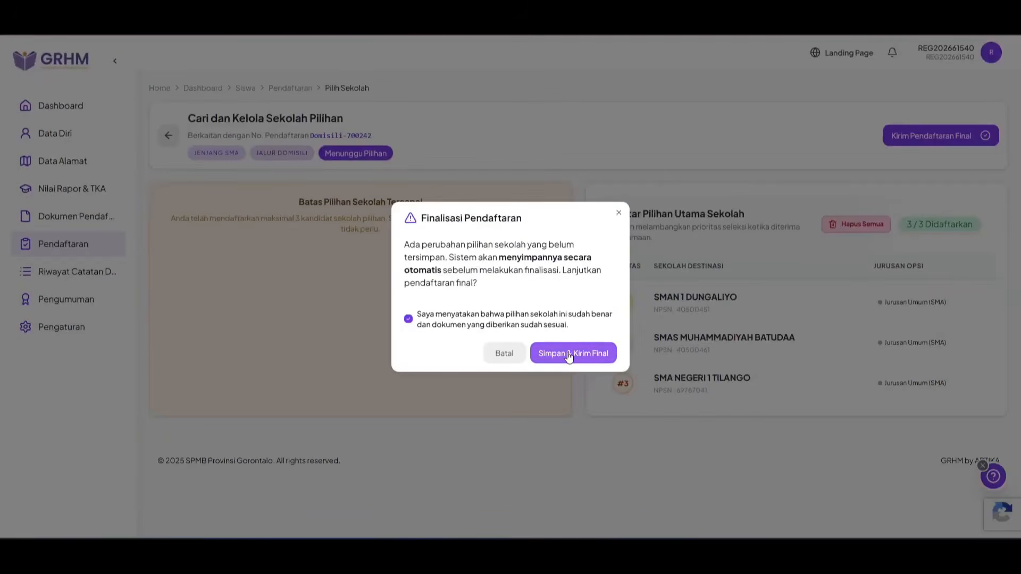
left_click(568, 354)
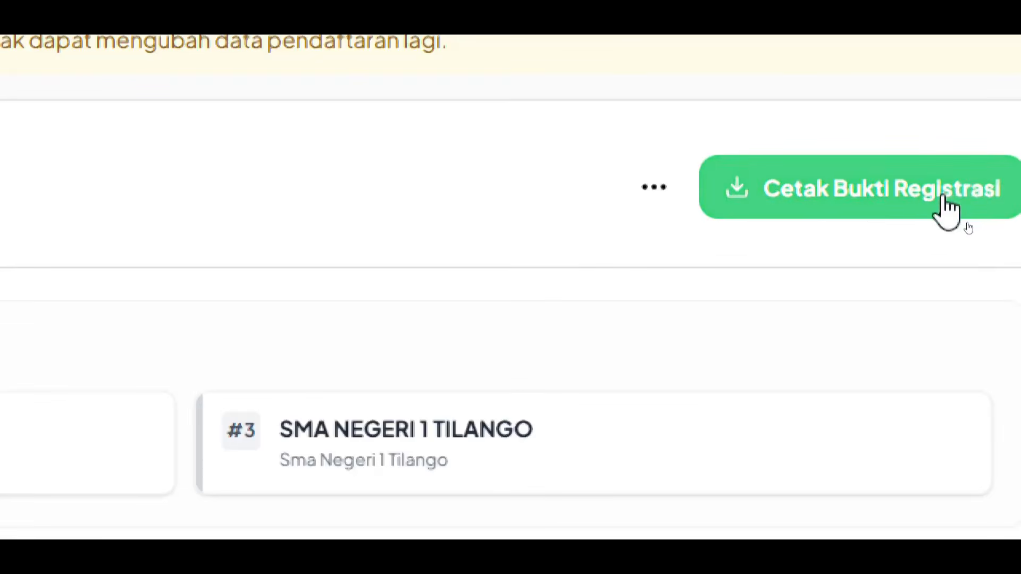
Step: Download the registration proof as Bukti_Registrasi_1777513005994.pdf
left_click(948, 212)
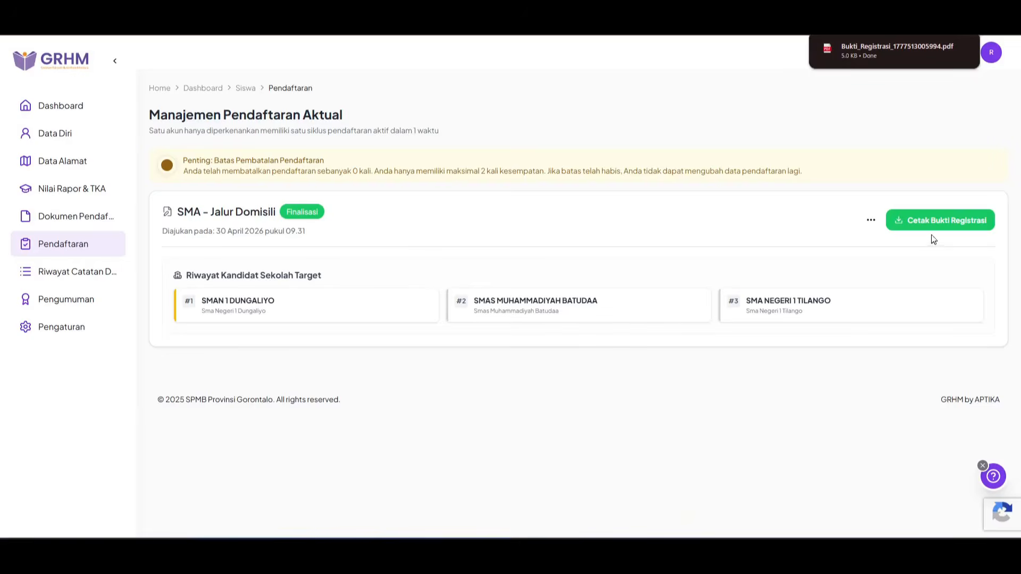
Step: Scroll through the Bukti Registrasi PDF to check the three listed school choices
scroll(596, 251, "down", 3)
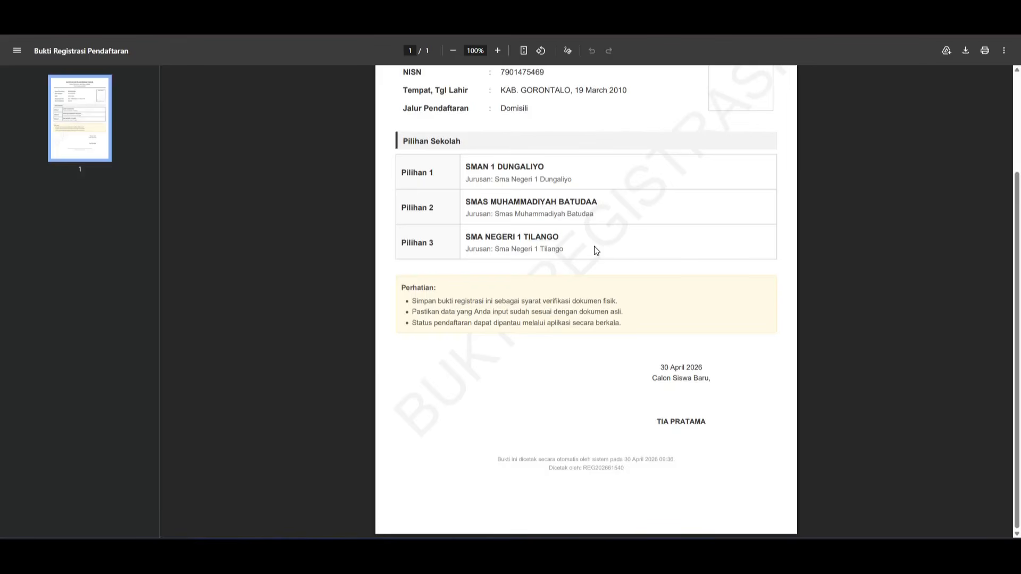
scroll(594, 247, "up", 3)
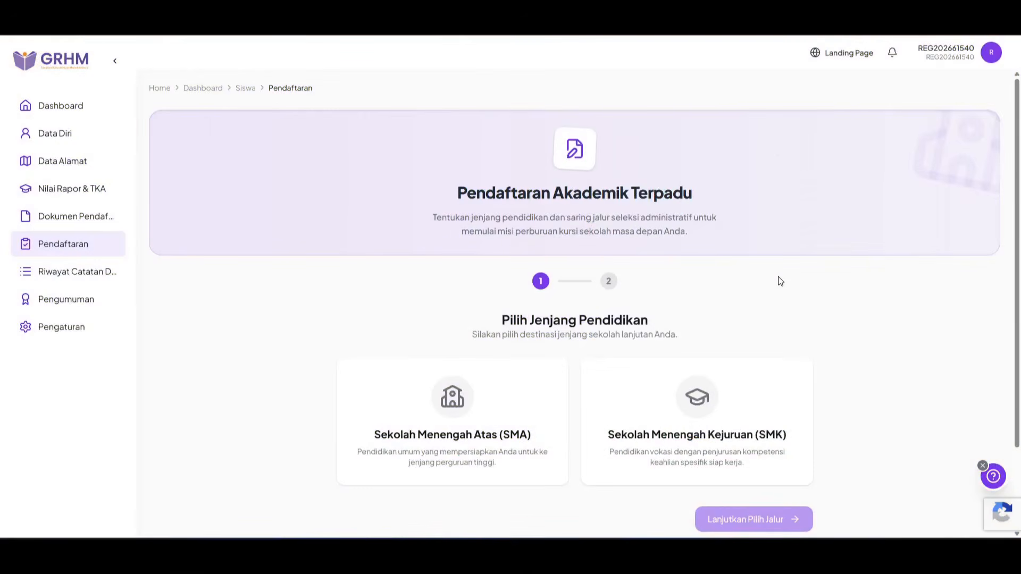
Step: Choose the SMK level and the Domisili route, then save the new registration
scroll(703, 291, "down", 1)
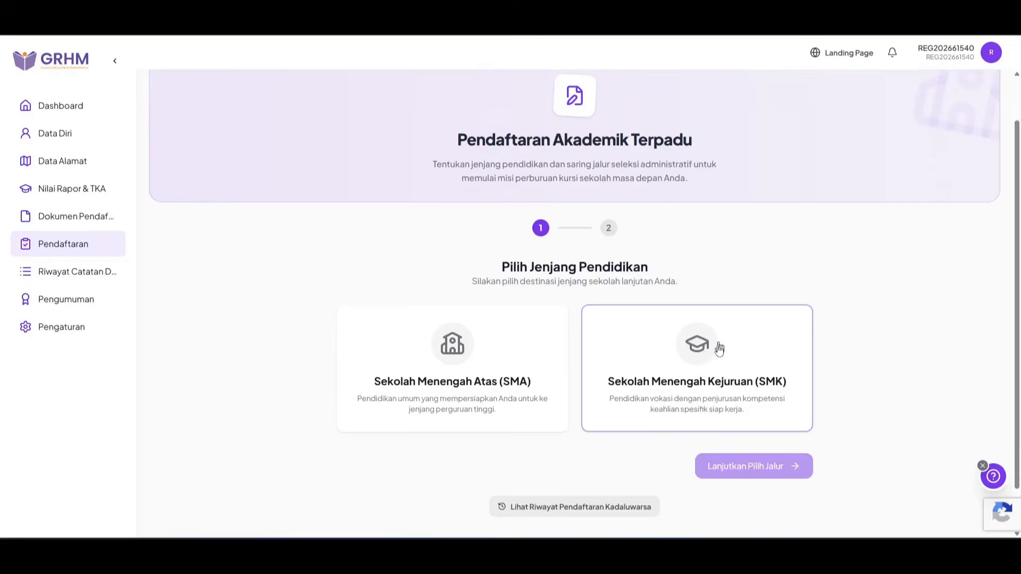
left_click(676, 381)
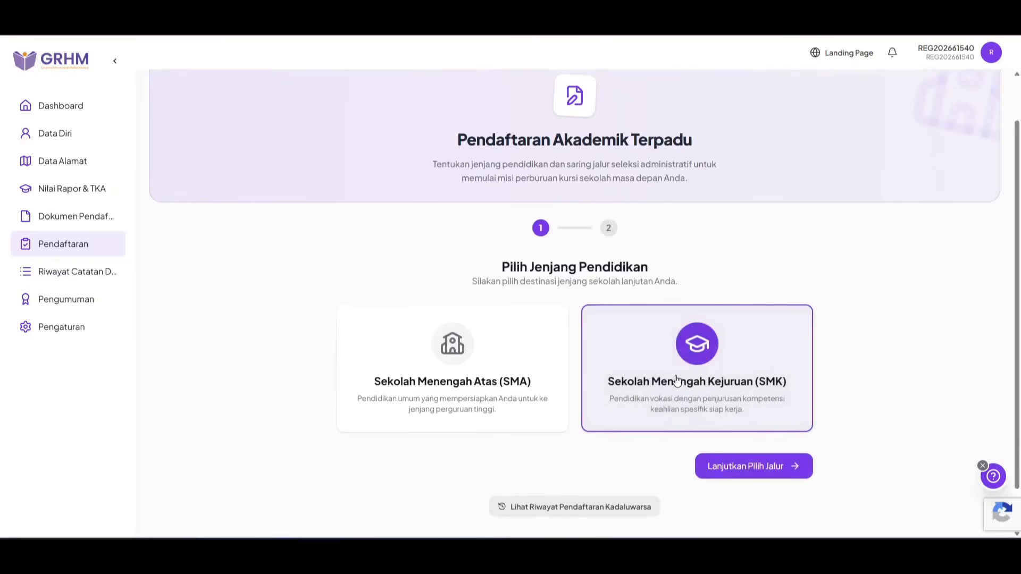
left_click(754, 471)
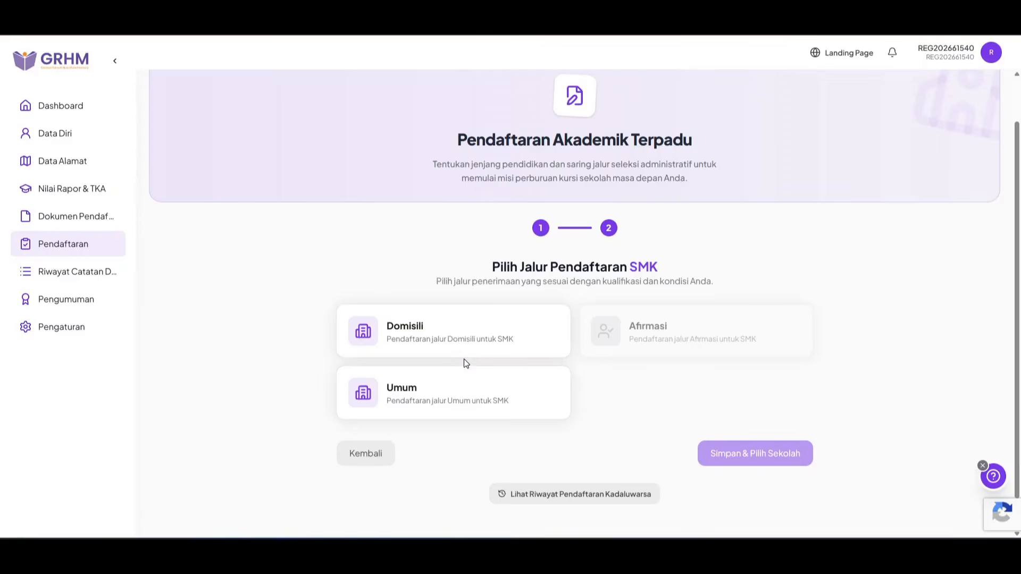
left_click(510, 333)
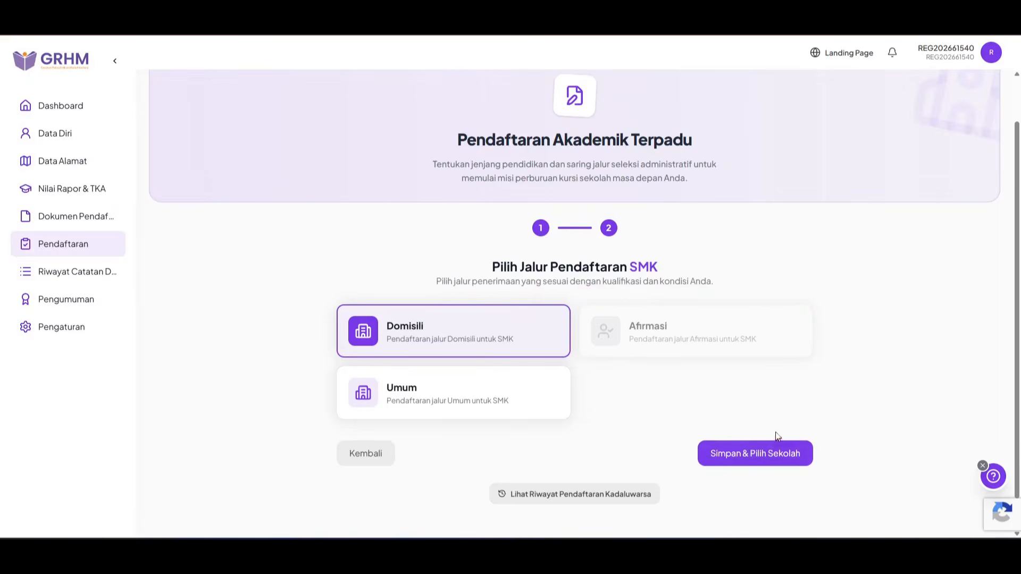
left_click(754, 453)
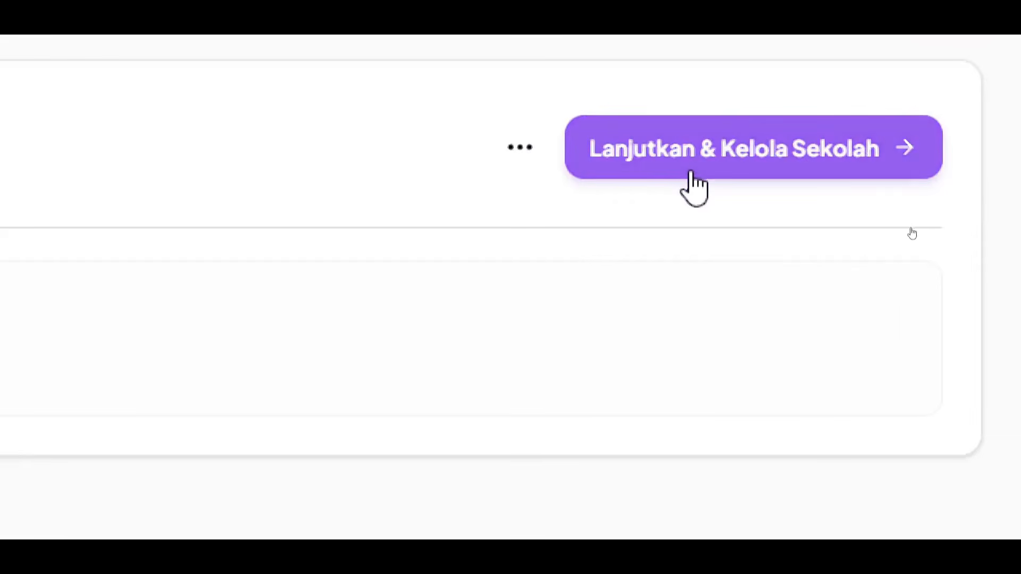
Step: Open school selection for the SMK Domisili registration and browse the domicile SMK list
left_click(691, 175)
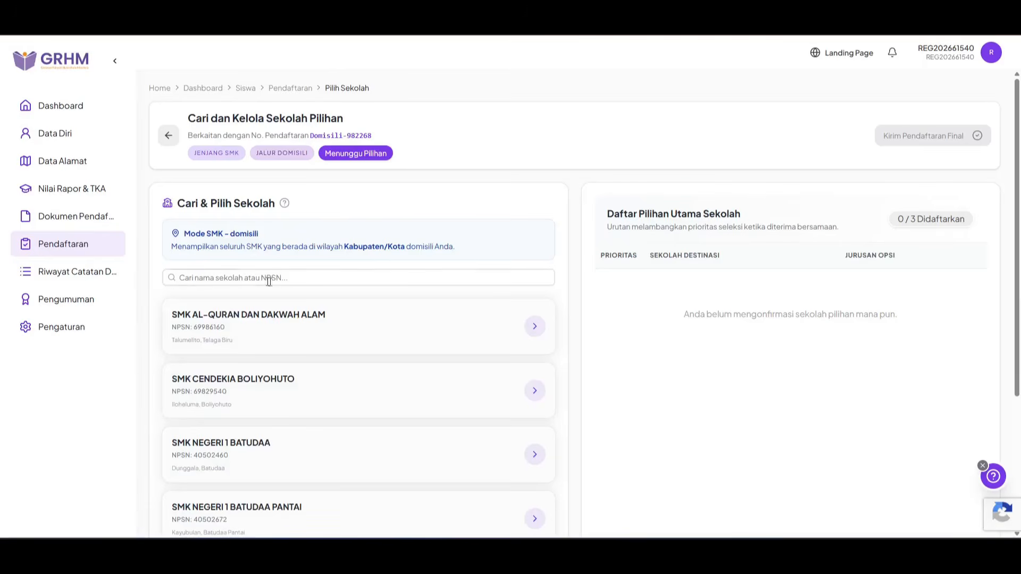
scroll(282, 292, "down", 3)
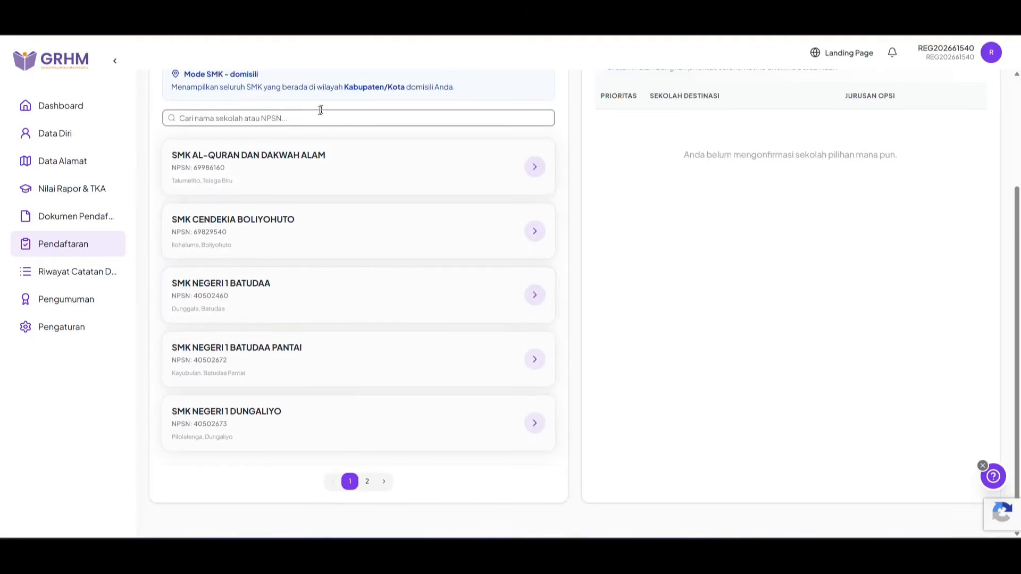
scroll(321, 111, "up", 1)
scroll(329, 133, "down", 1)
scroll(356, 262, "up", 3)
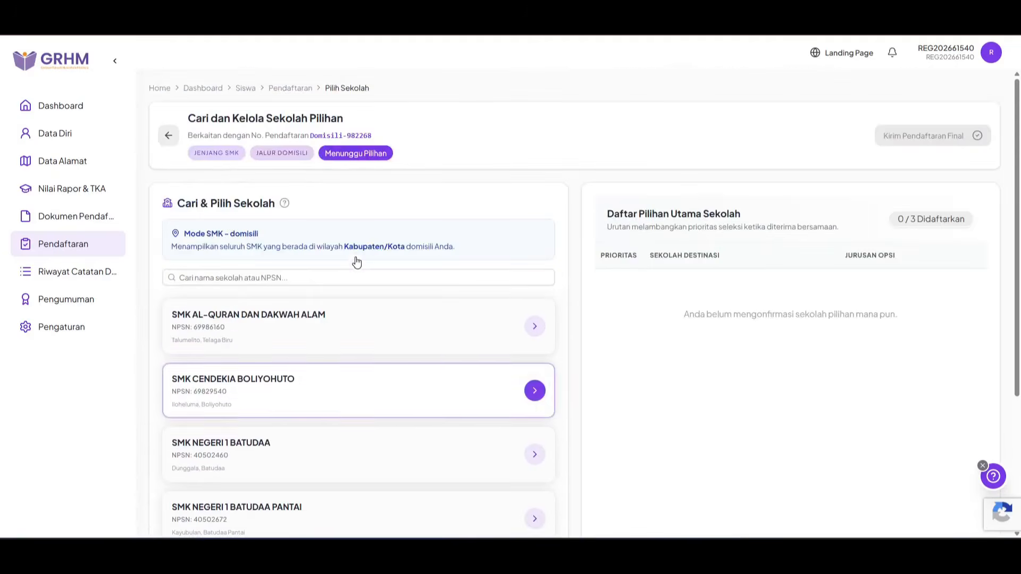
scroll(358, 261, "down", 2)
scroll(358, 260, "down", 1)
Step: Page through the school list, ending on page 2 starting with SMK NEGERI 1 LIMBOTO
left_click(367, 446)
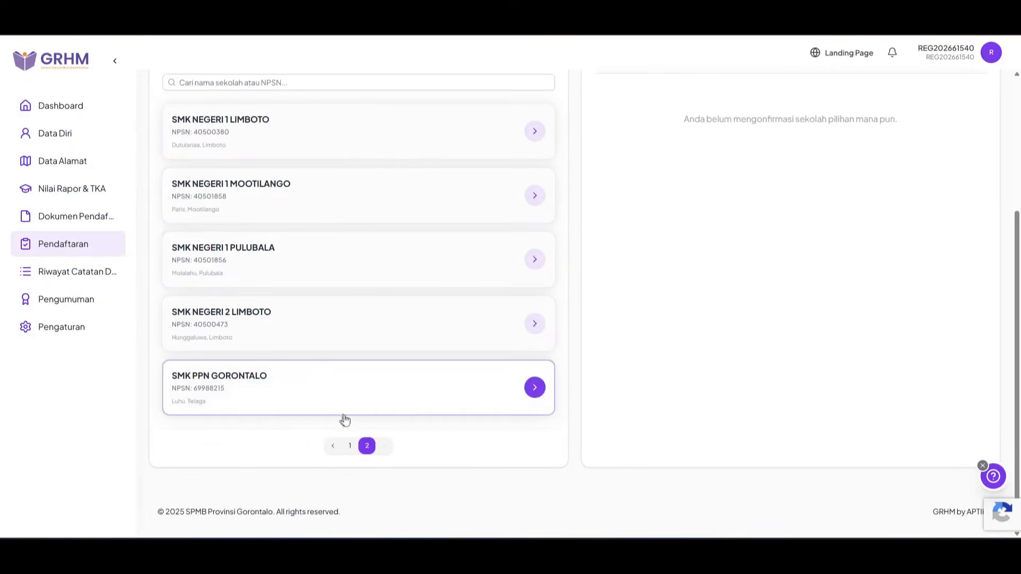
left_click(349, 446)
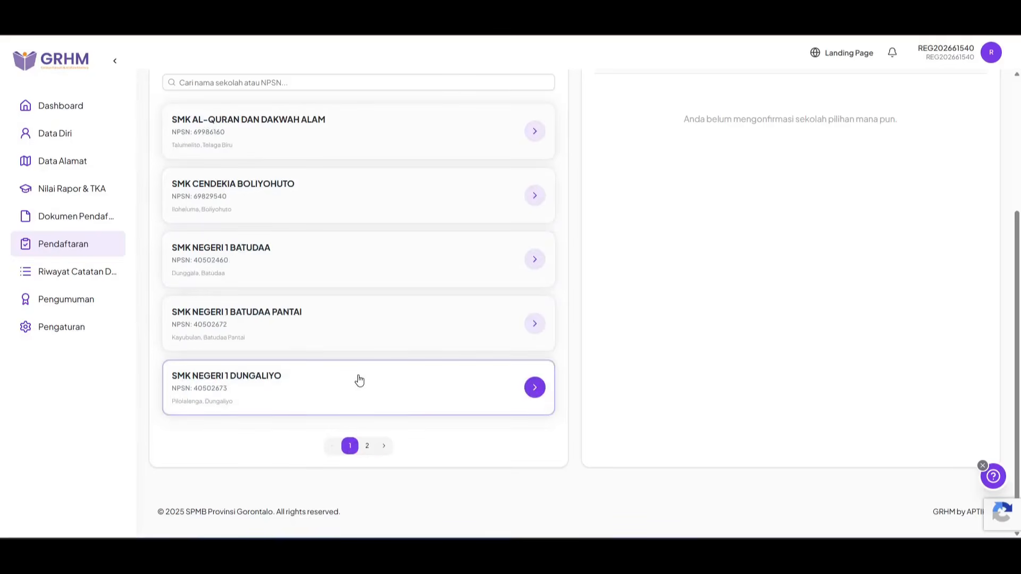
left_click(366, 446)
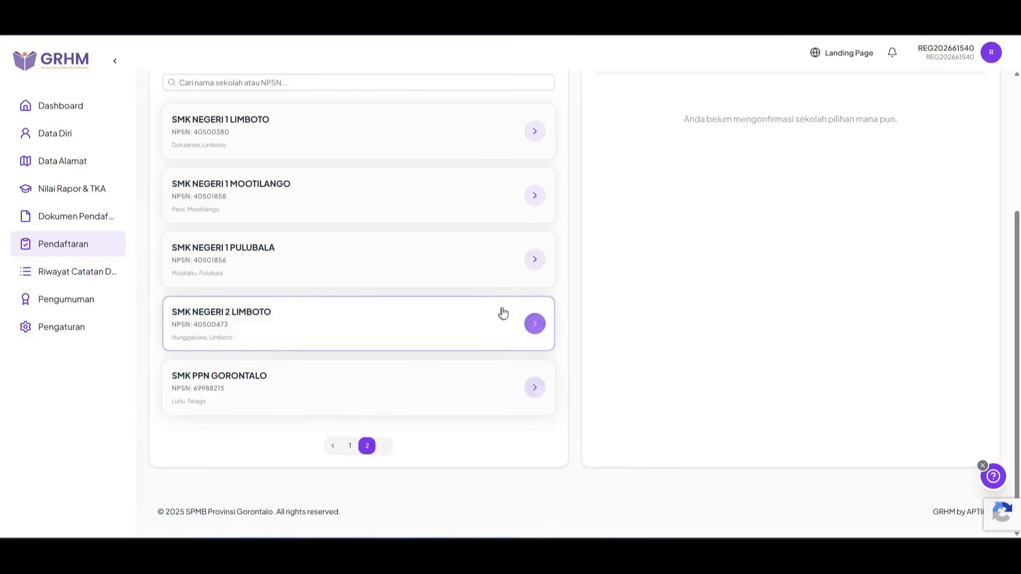
scroll(567, 162, "up", 1)
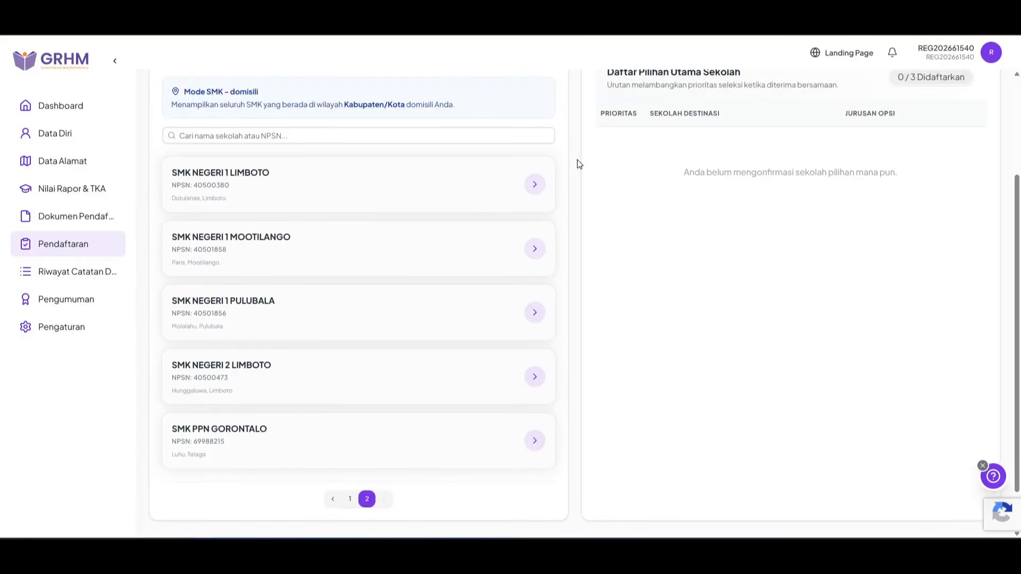
Step: Pick SMK NEGERI 1 LIMBOTO with the Akuntansi major and confirm it as priority #1
left_click(261, 184)
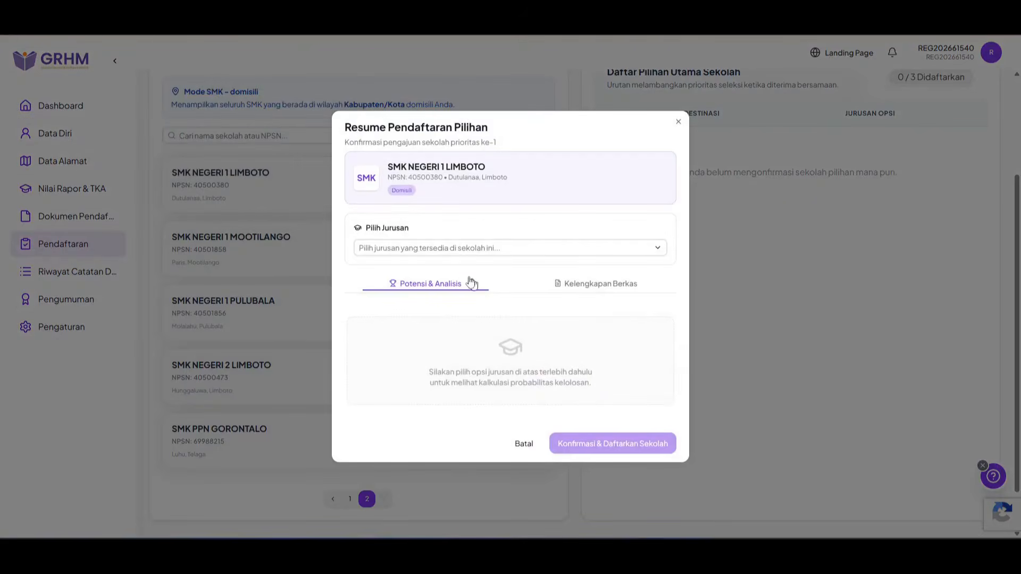
left_click(456, 248)
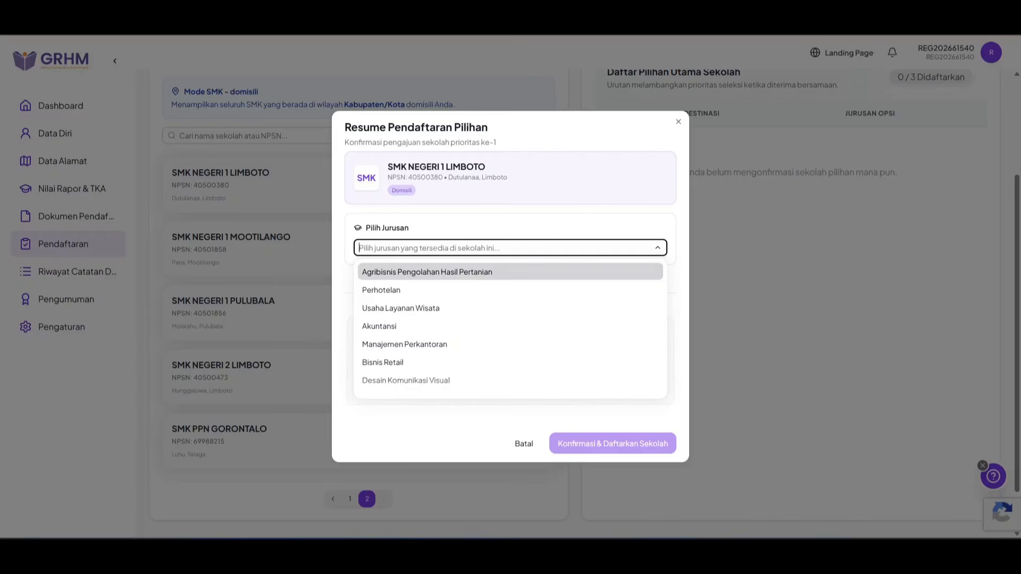
left_click(426, 326)
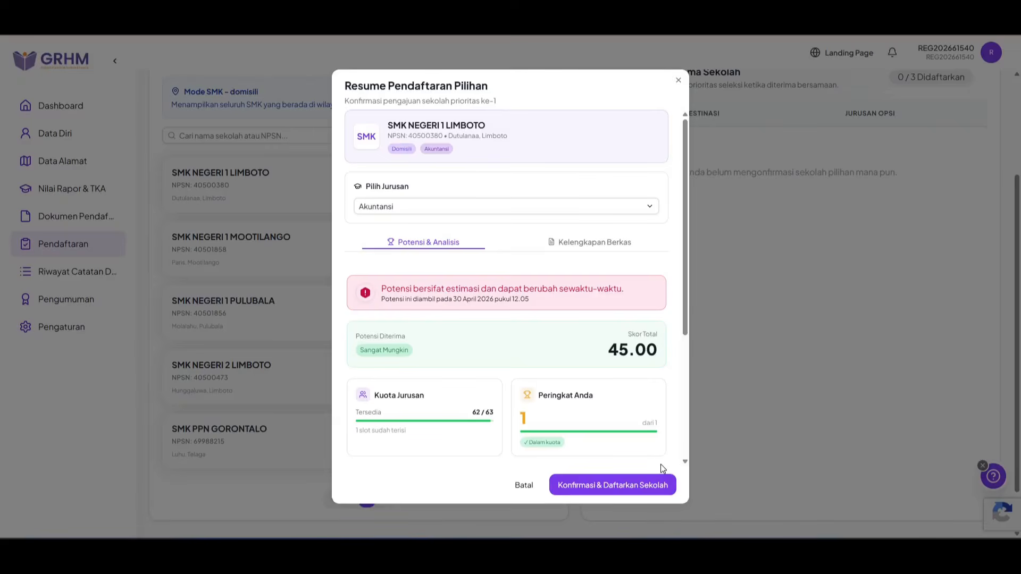
left_click(599, 486)
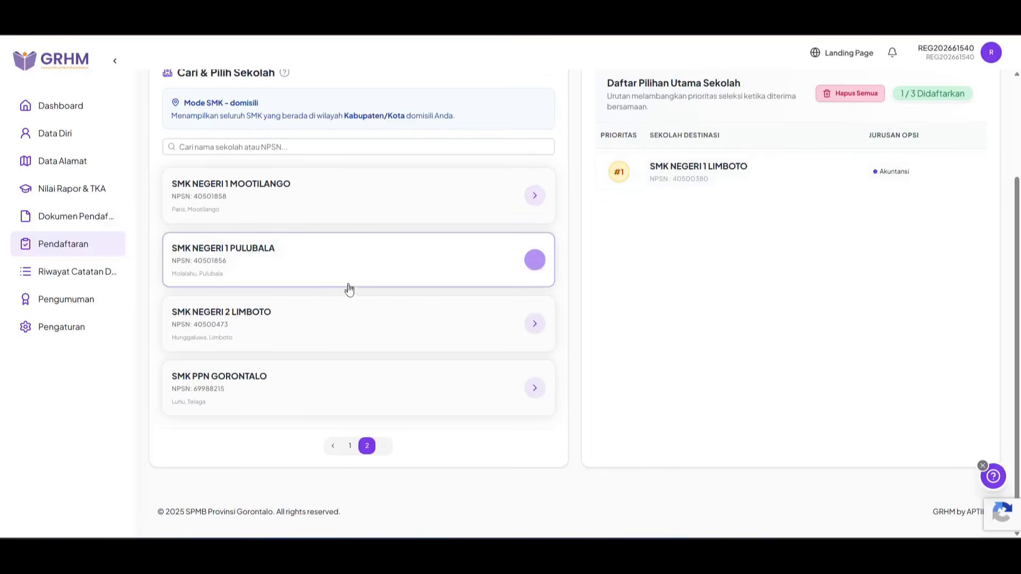
Step: Register SMK NEGERI 1 BATUDAA with the Akuntansi major as priority #2
left_click(350, 446)
left_click(271, 332)
left_click(510, 248)
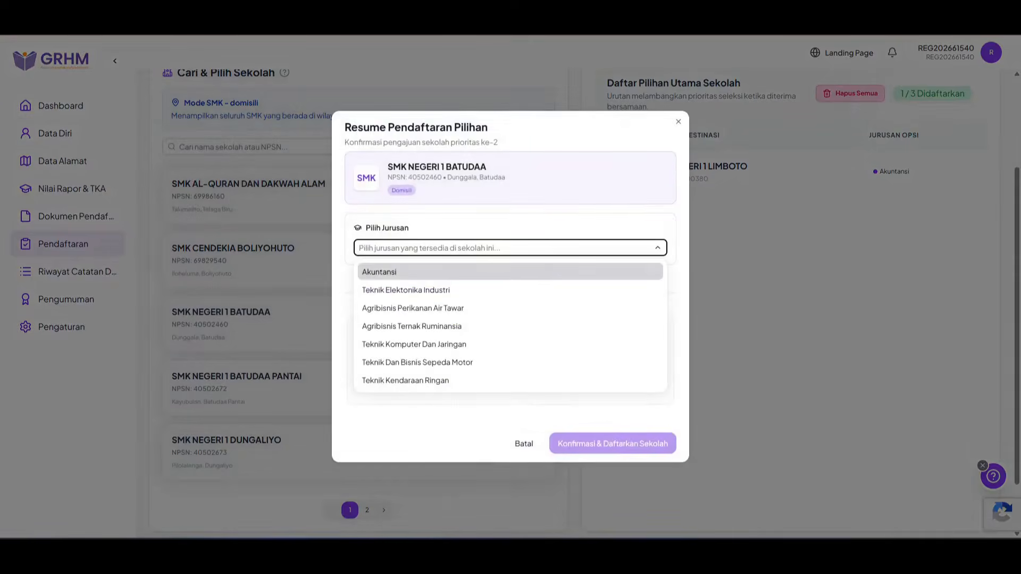
left_click(506, 273)
scroll(601, 394, "down", 3)
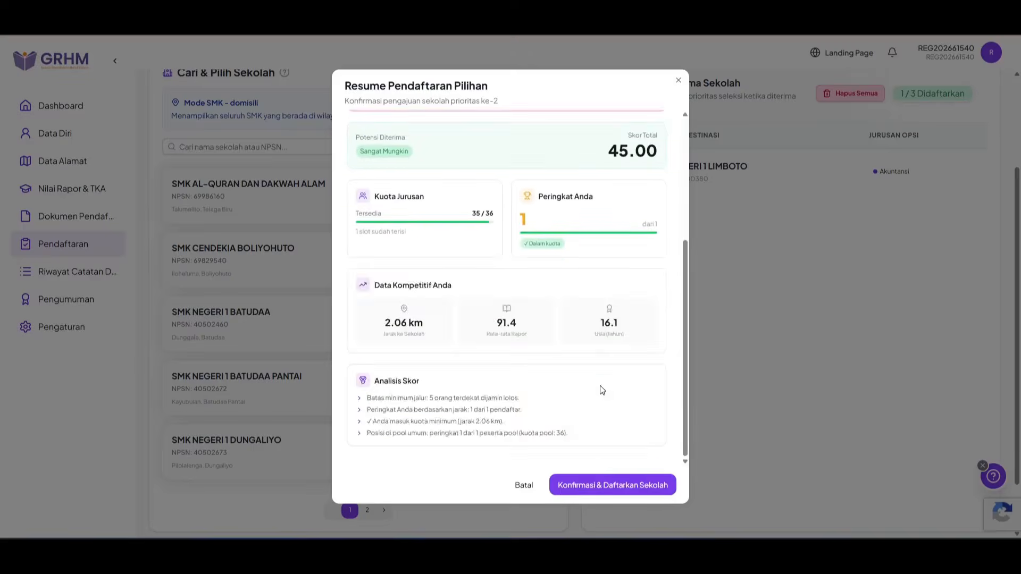
scroll(599, 425, "up", 3)
left_click(589, 485)
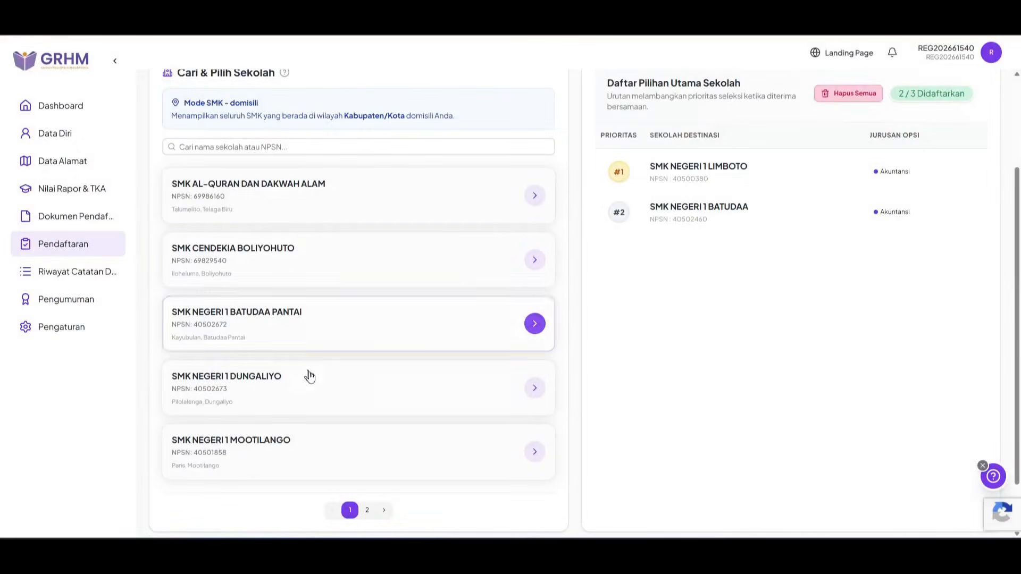
Step: Register SMK NEGERI 1 DUNGALIYO with Desain Komunikasi Visual as priority #3
left_click(324, 403)
left_click(440, 249)
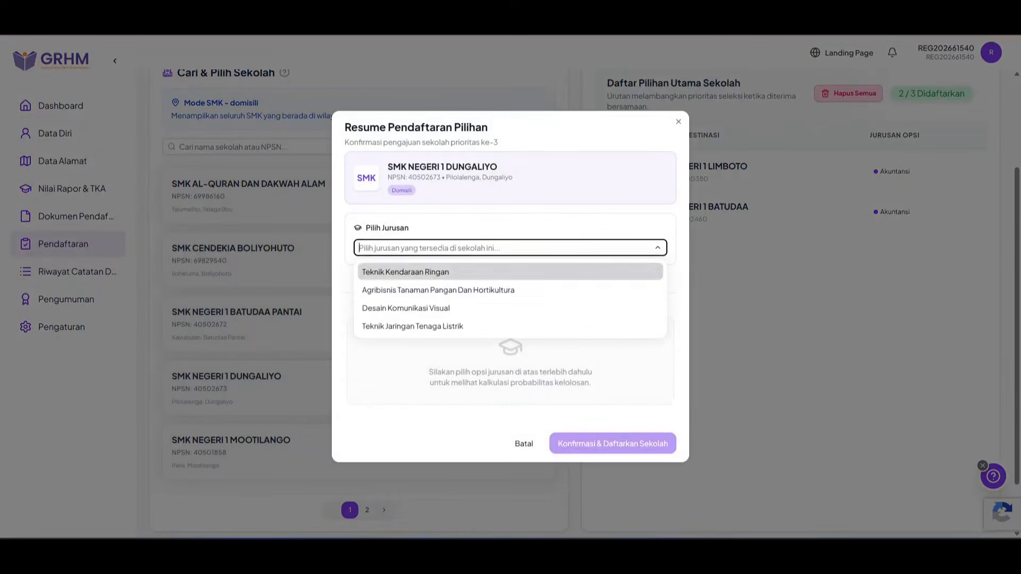
left_click(444, 308)
scroll(535, 330, "down", 2)
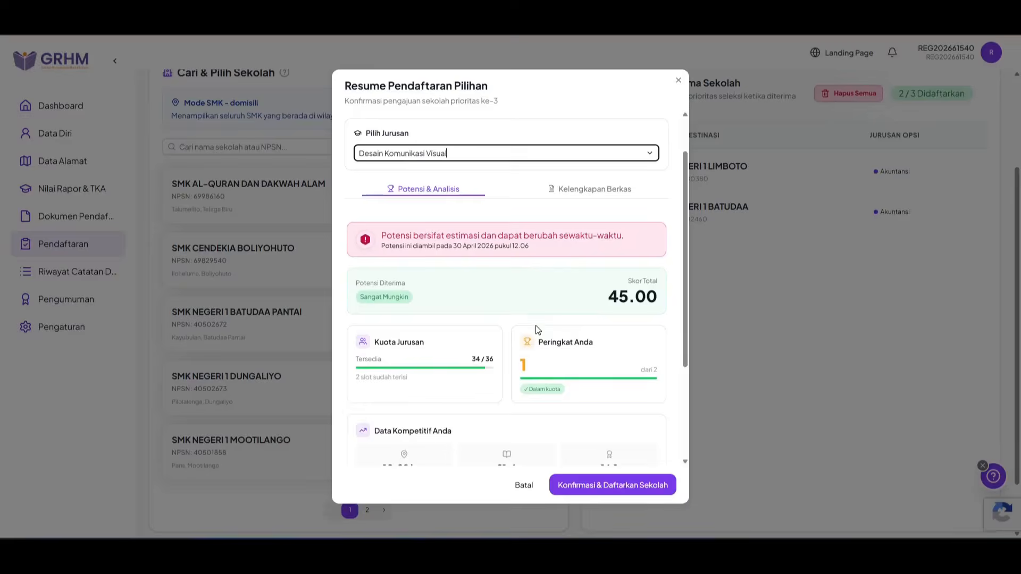
scroll(535, 329, "up", 2)
left_click(634, 487)
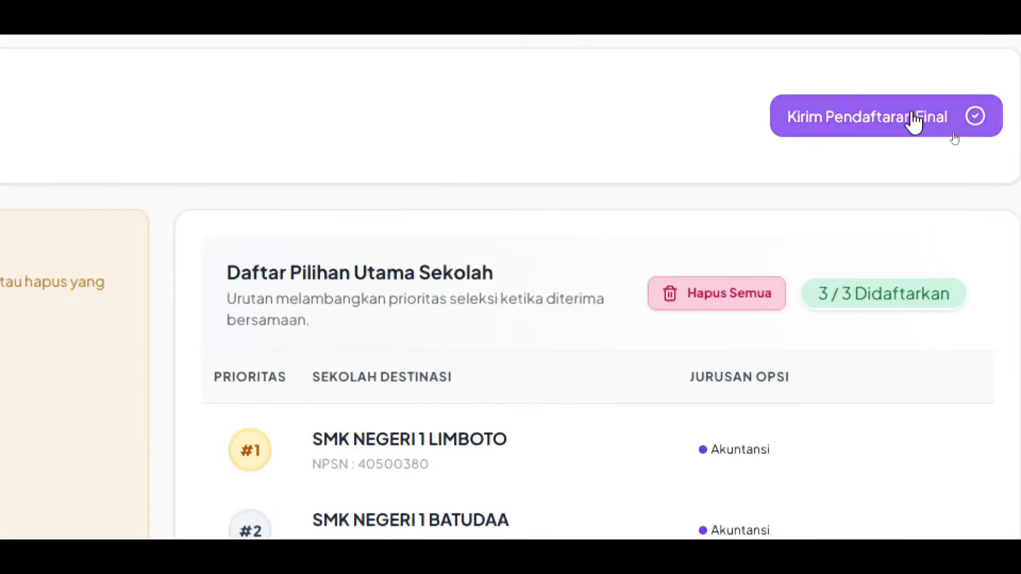
Step: Accept the declaration and submit the SMK Domisili registration as final
left_click(912, 118)
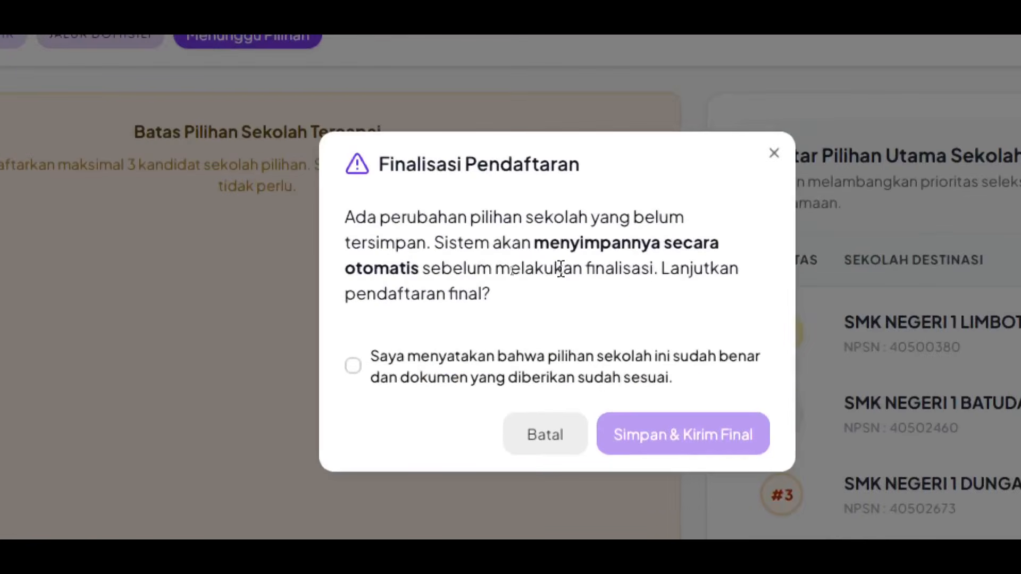
left_click(357, 368)
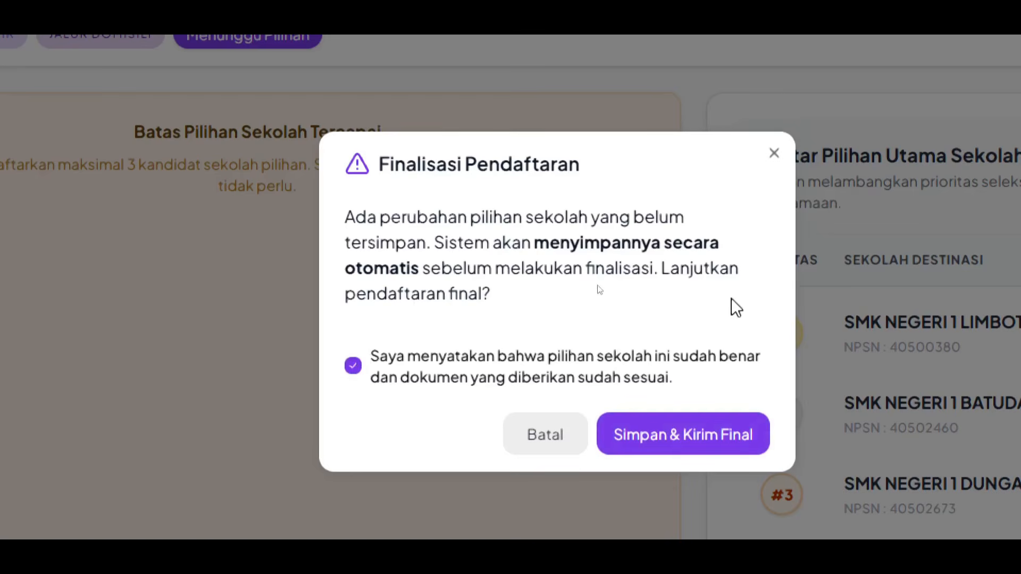
left_click(684, 439)
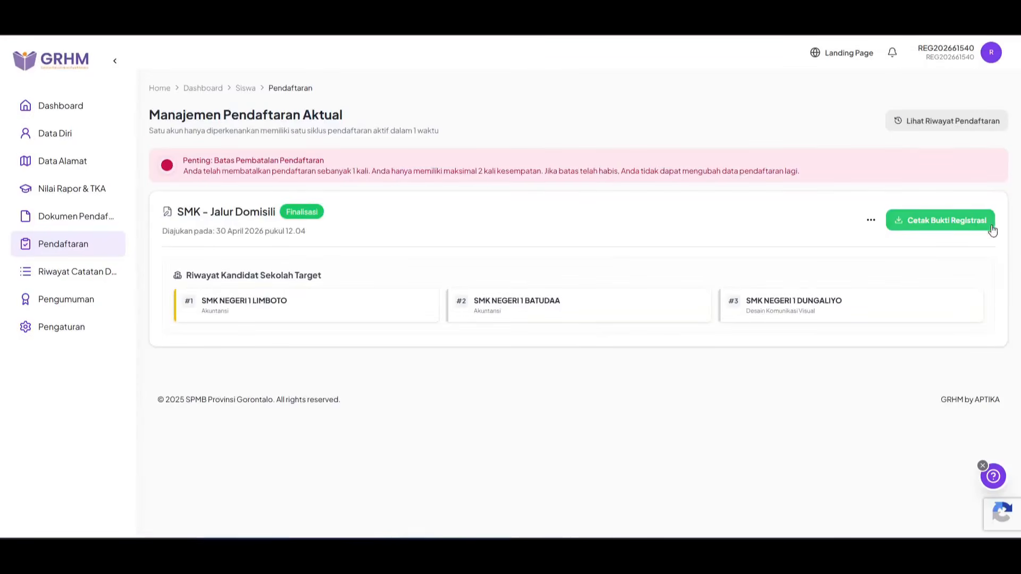
Step: Download the Bukti_Registrasi proof PDF for the SMK registration and open it
left_click(881, 232)
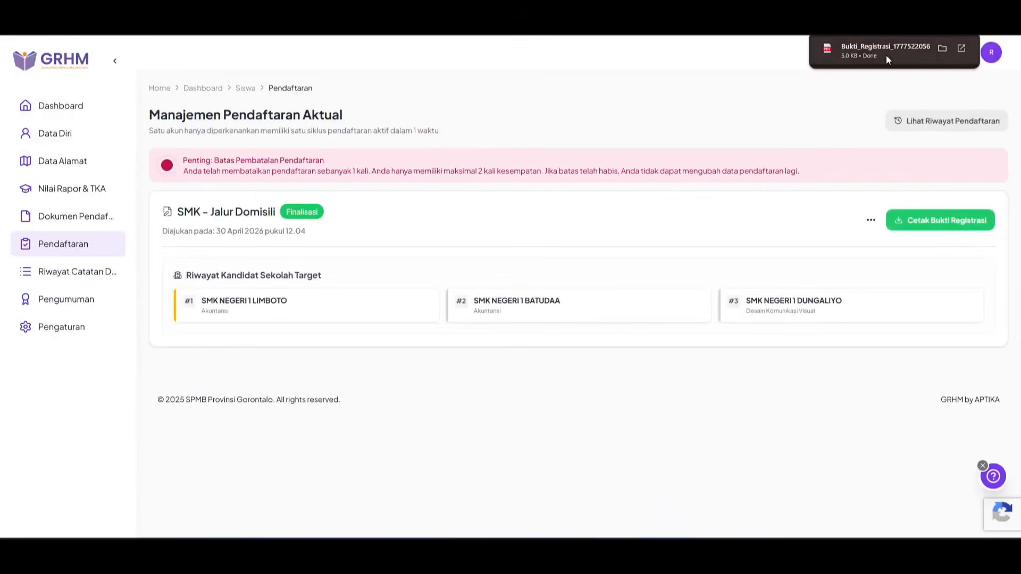
left_click(885, 56)
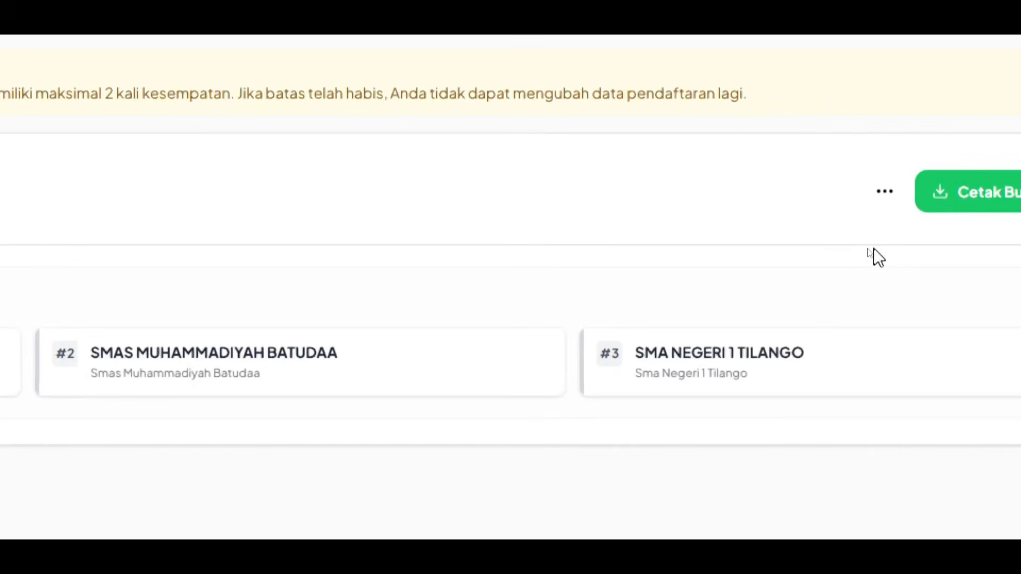
Step: Cancel the SMA Jalur Domisili registration with Batalkan Pendaftaran and confirm 'Ya, Hapus!'
left_click(883, 193)
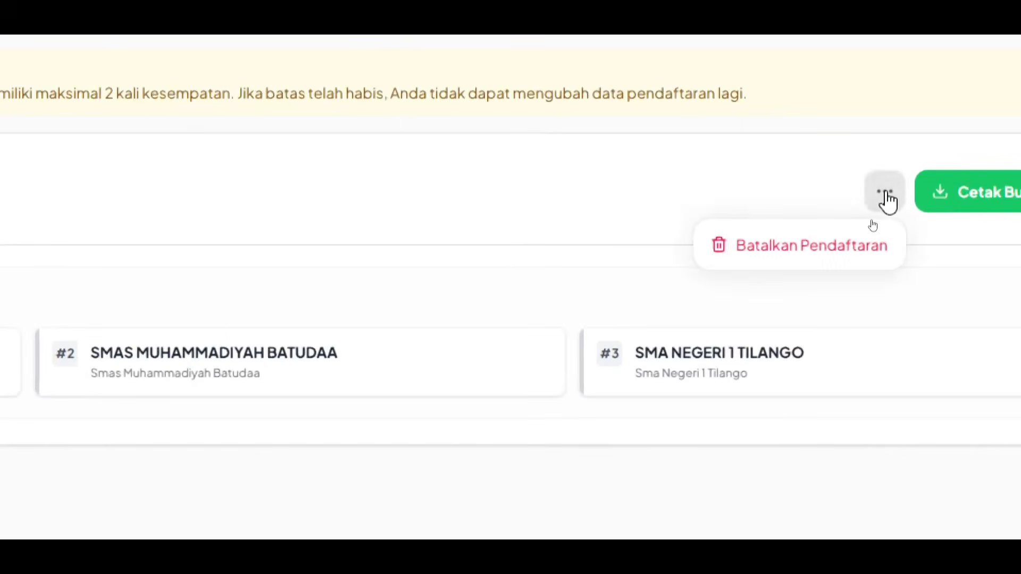
left_click(801, 246)
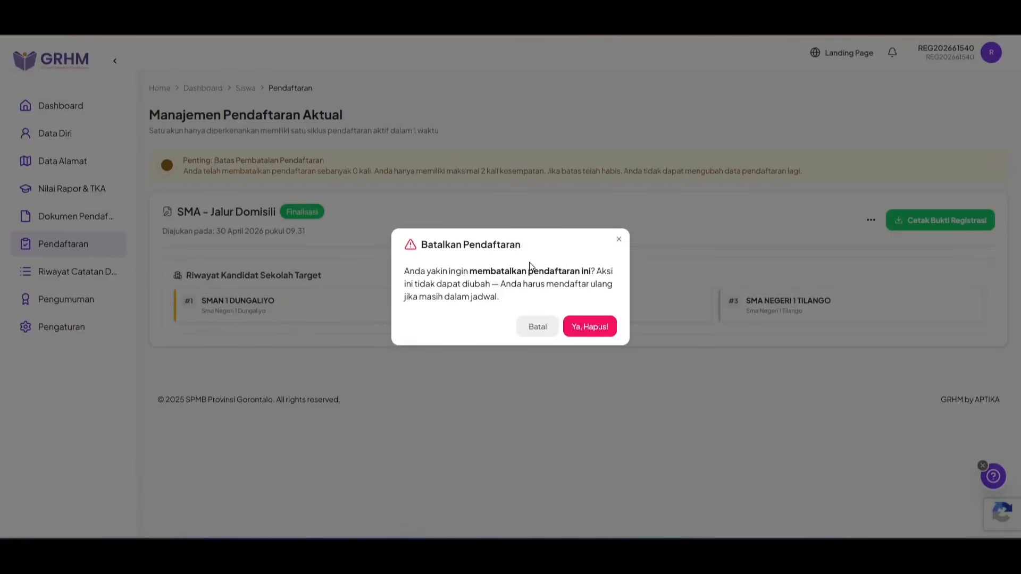
left_click(590, 327)
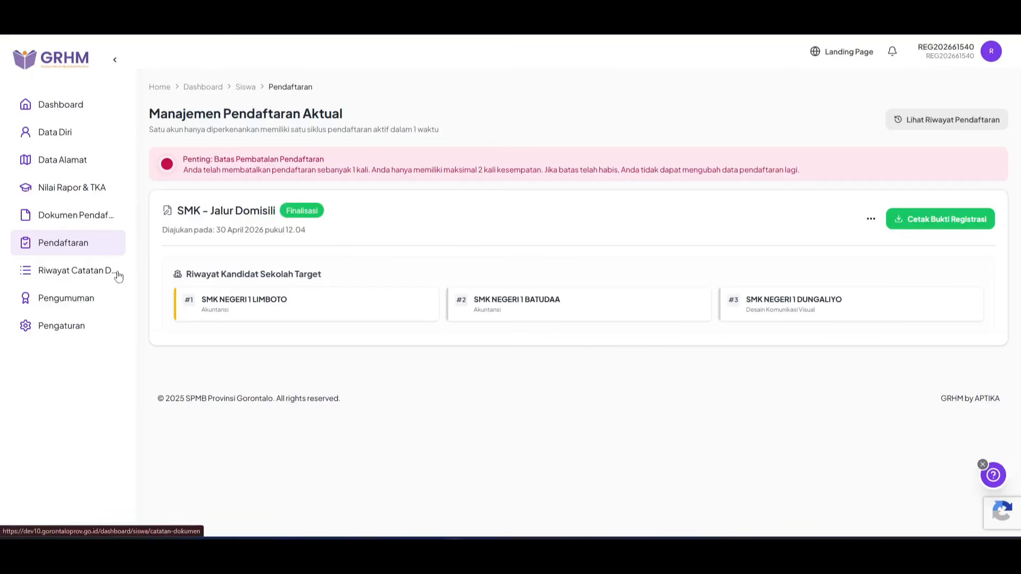
Step: Look at the Riwayat Catatan Dokumen history, then go to the Gerakan Rakyati Hulontalo Mosikola landing page
left_click(63, 275)
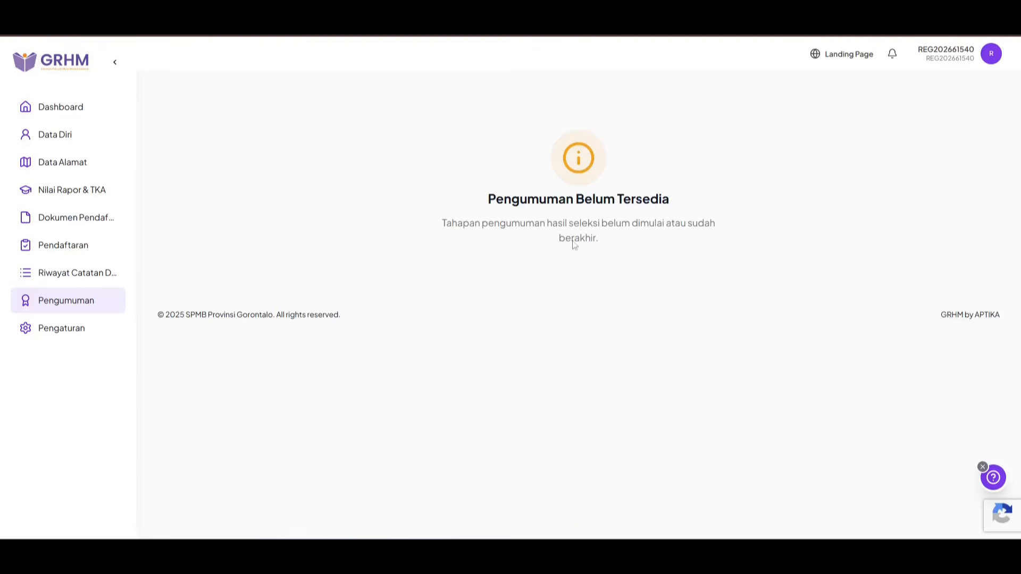
left_click(849, 56)
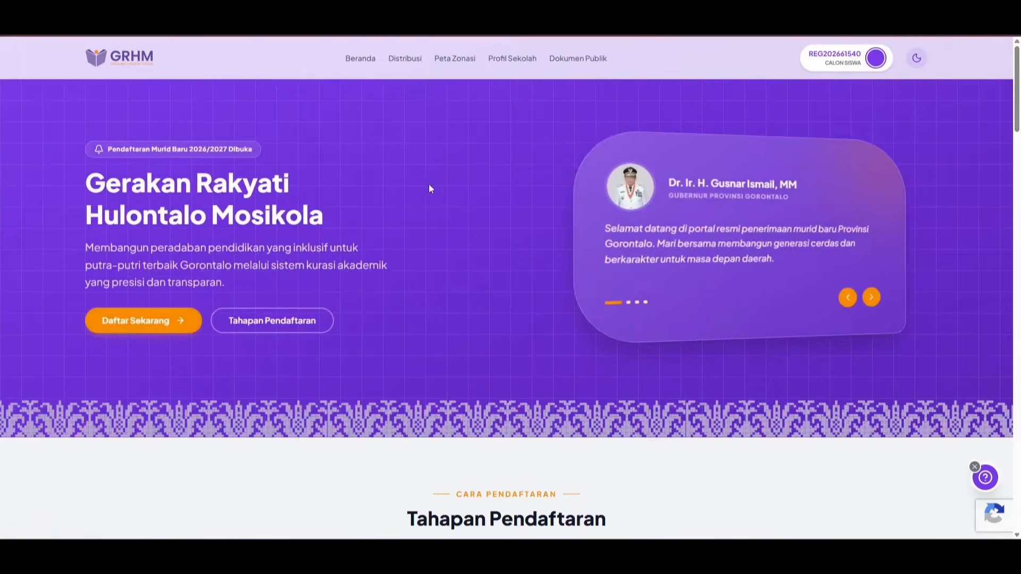